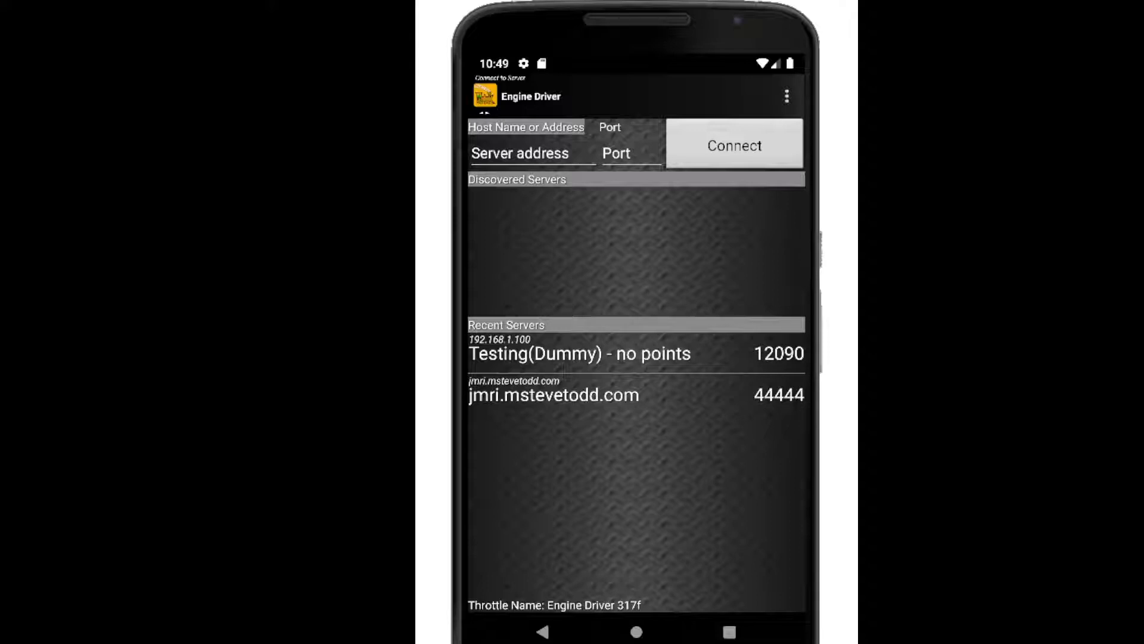
- Launch Intro/Setup Wizard from the overflow menu, backing out once and relaunching it
click(786, 97)
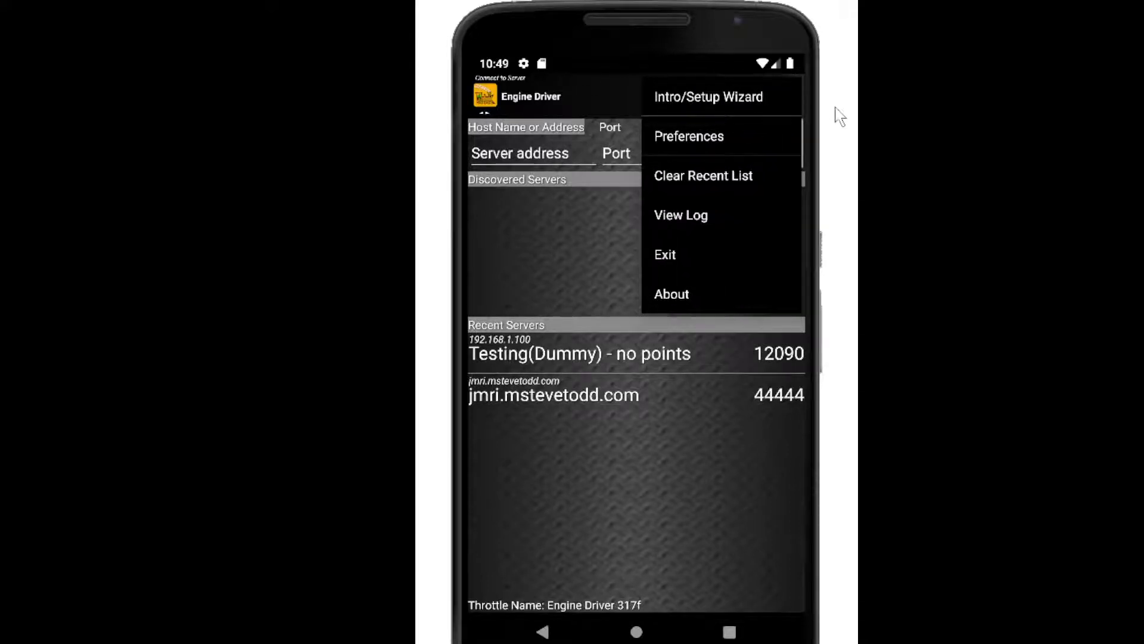
click(740, 103)
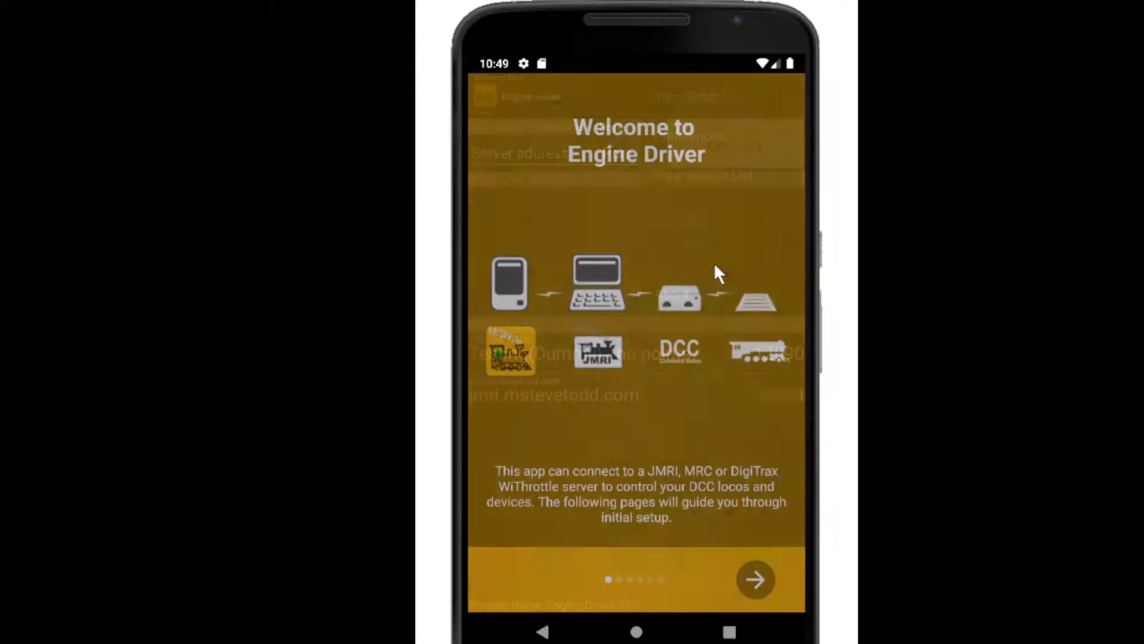
click(560, 627)
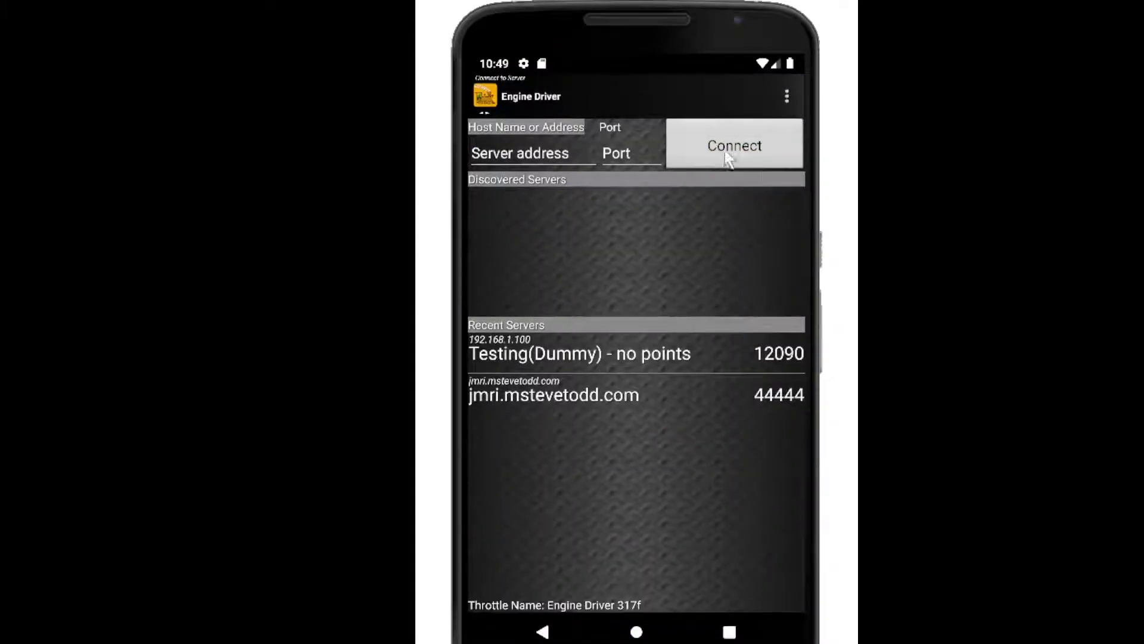
click(787, 96)
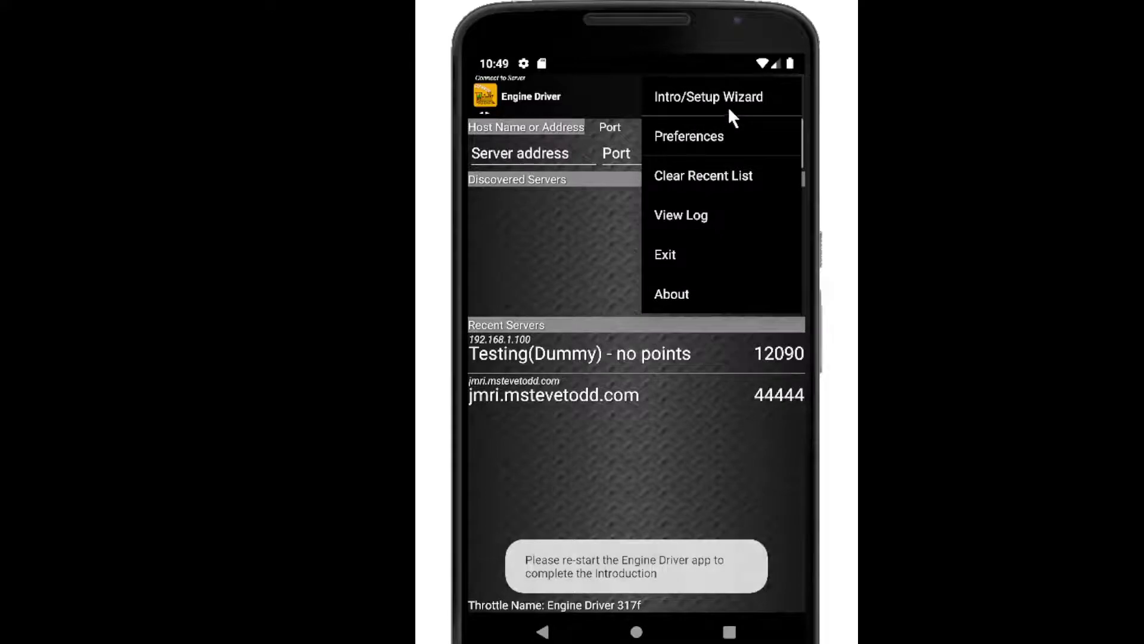
click(719, 99)
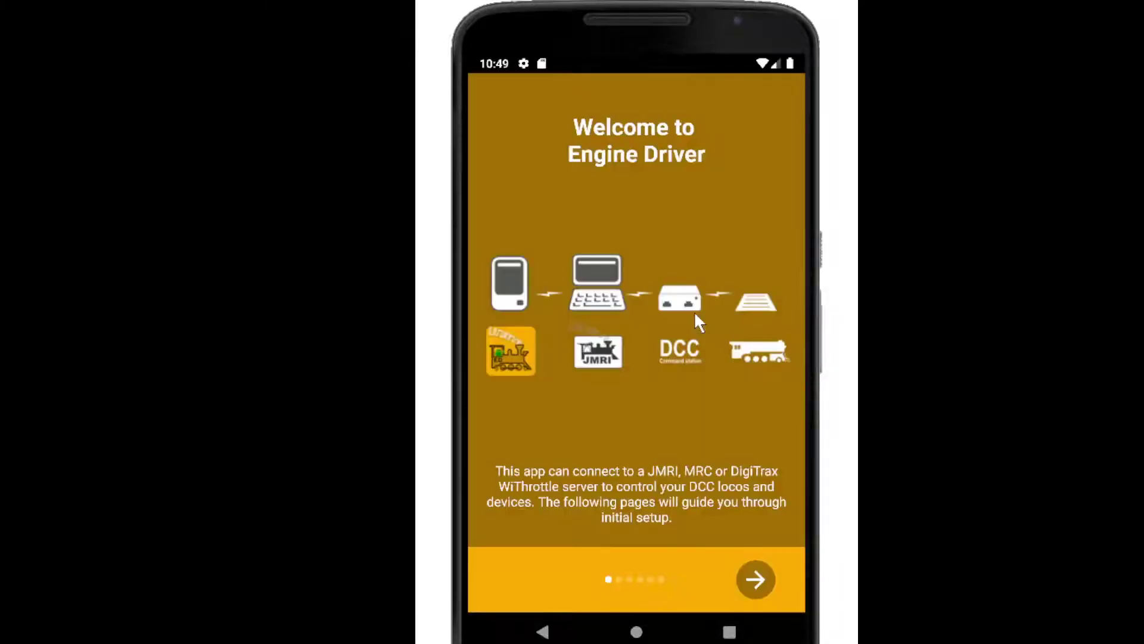
- Advance the wizard to the Theme/Style page and select the Outline theme
click(753, 574)
click(753, 574)
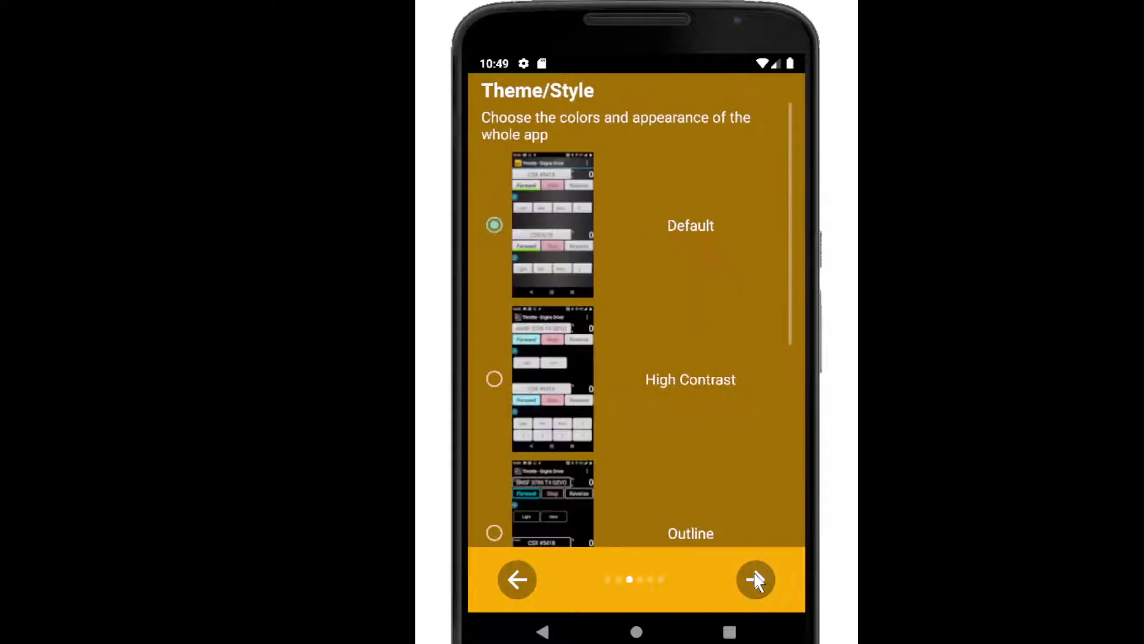
mouse_move(634, 407)
mouse_down()
mouse_move(628, 153)
mouse_move(628, 424)
mouse_up()
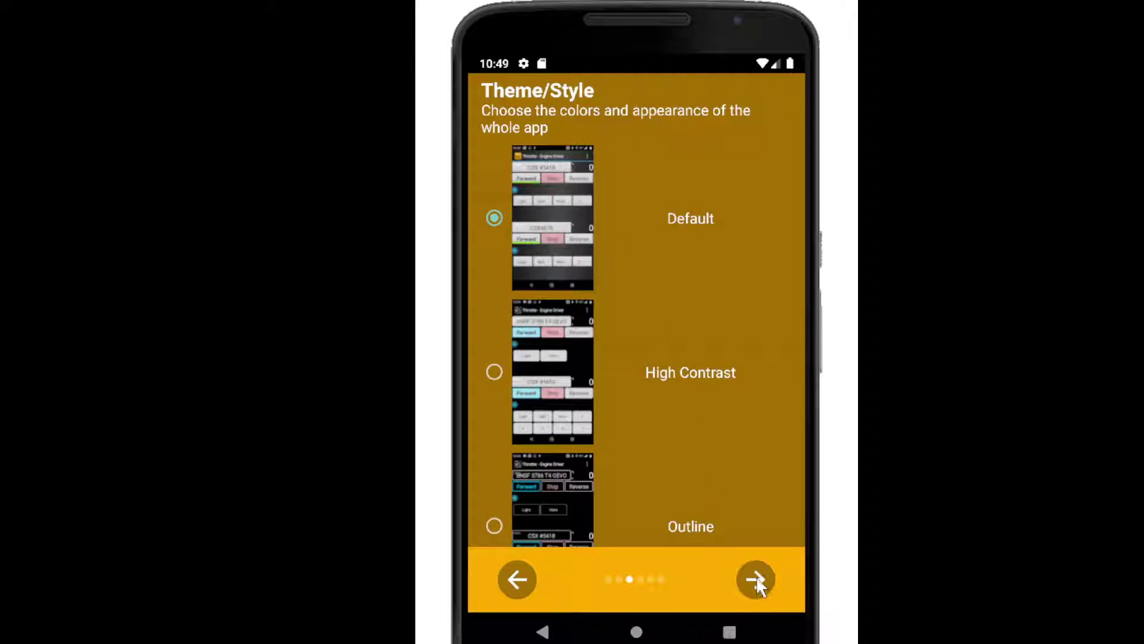
drag(643, 496, 657, 185)
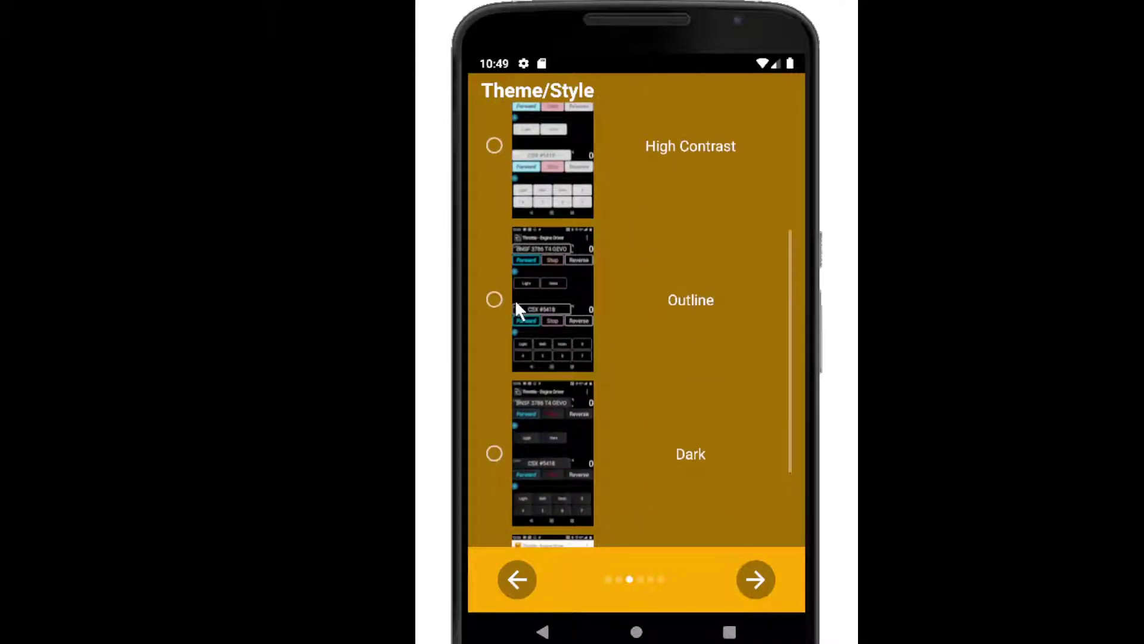
click(496, 299)
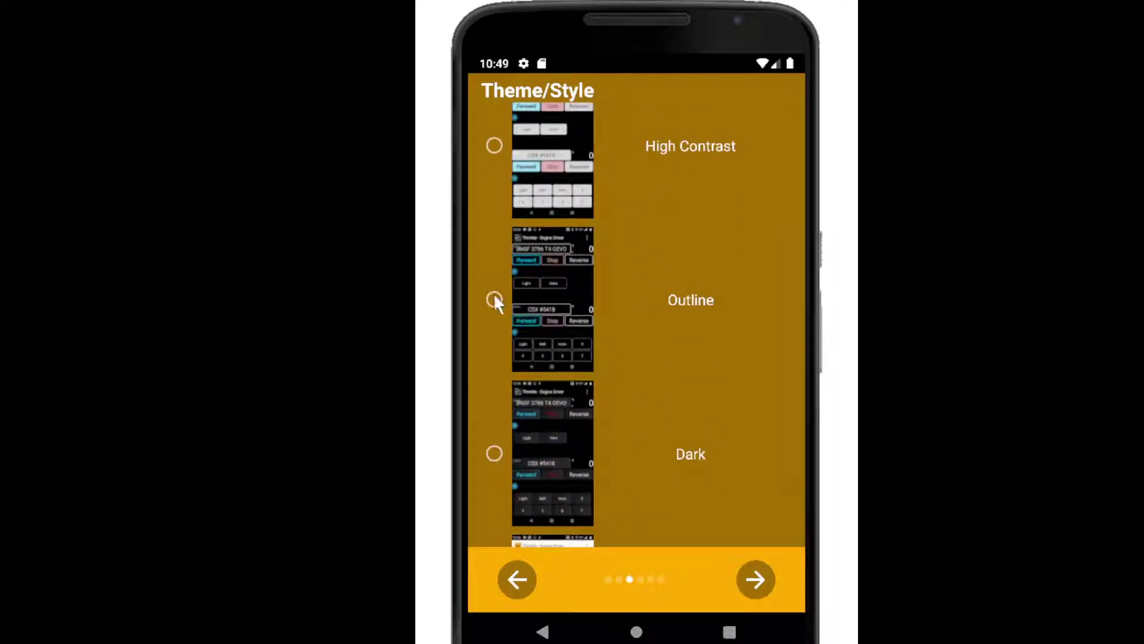
- Keep the Horizontal (1-3) layout and Slider Only defaults, then finish the wizard
click(755, 577)
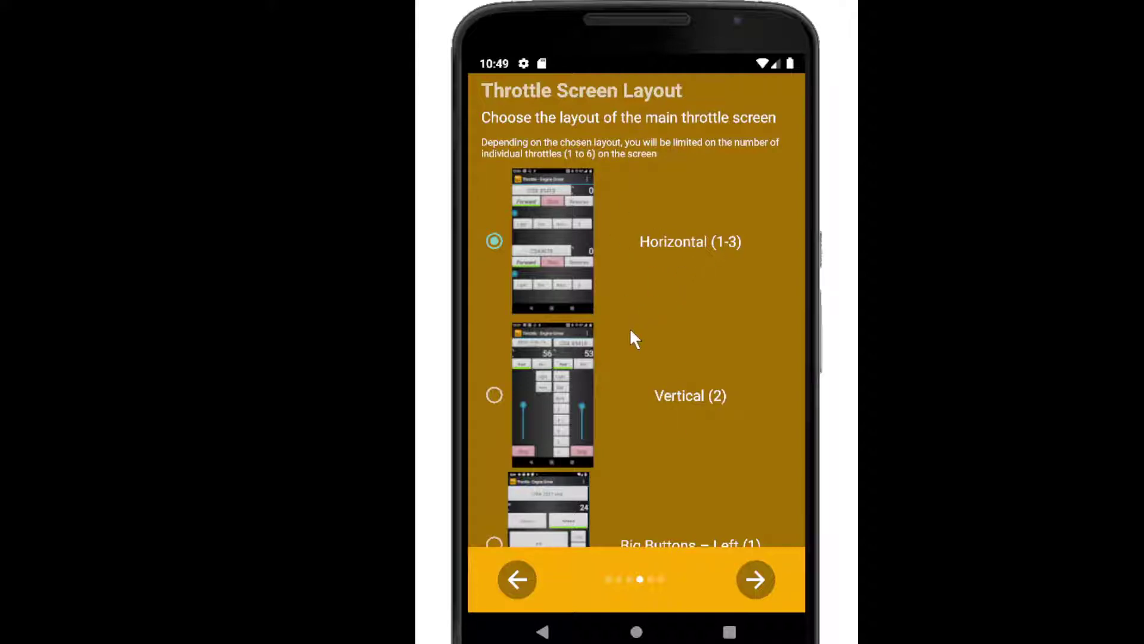
click(758, 578)
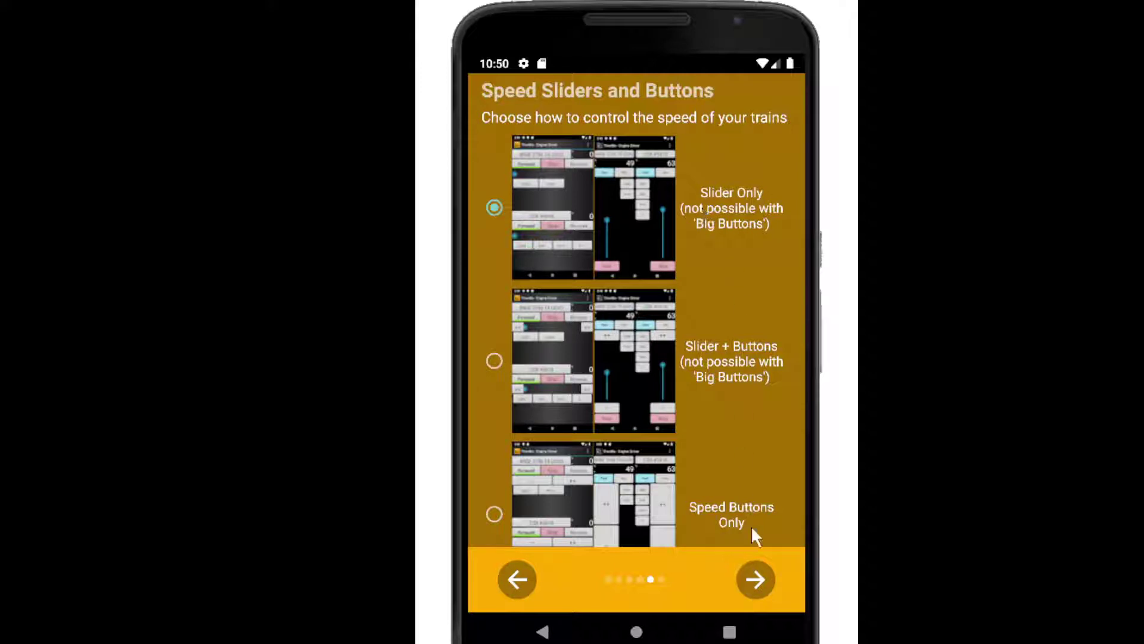
click(754, 580)
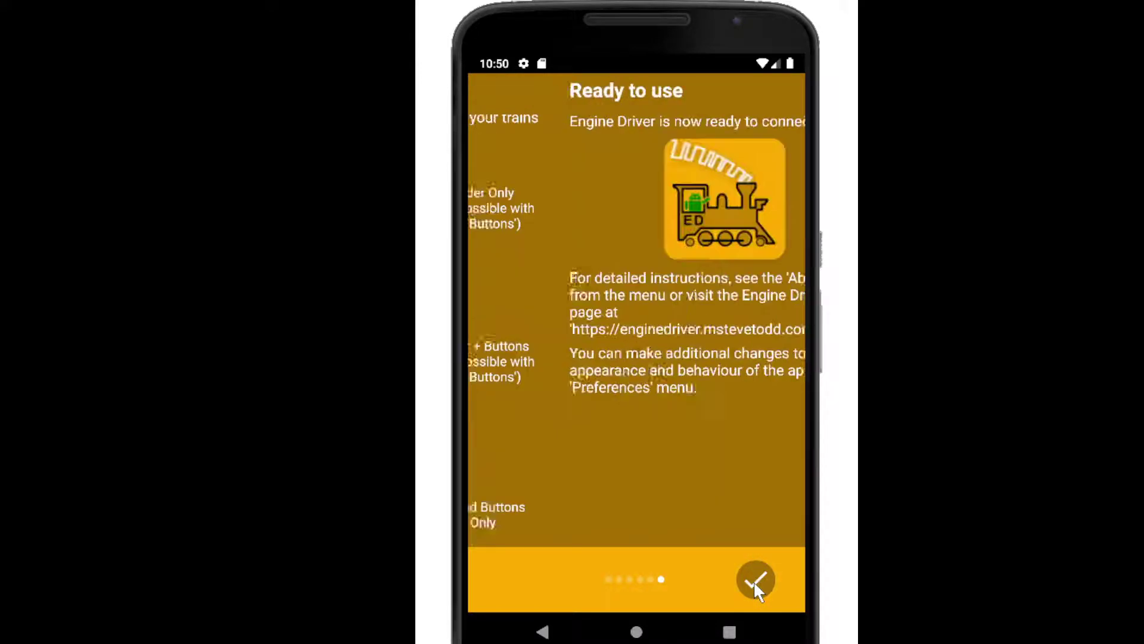
click(757, 581)
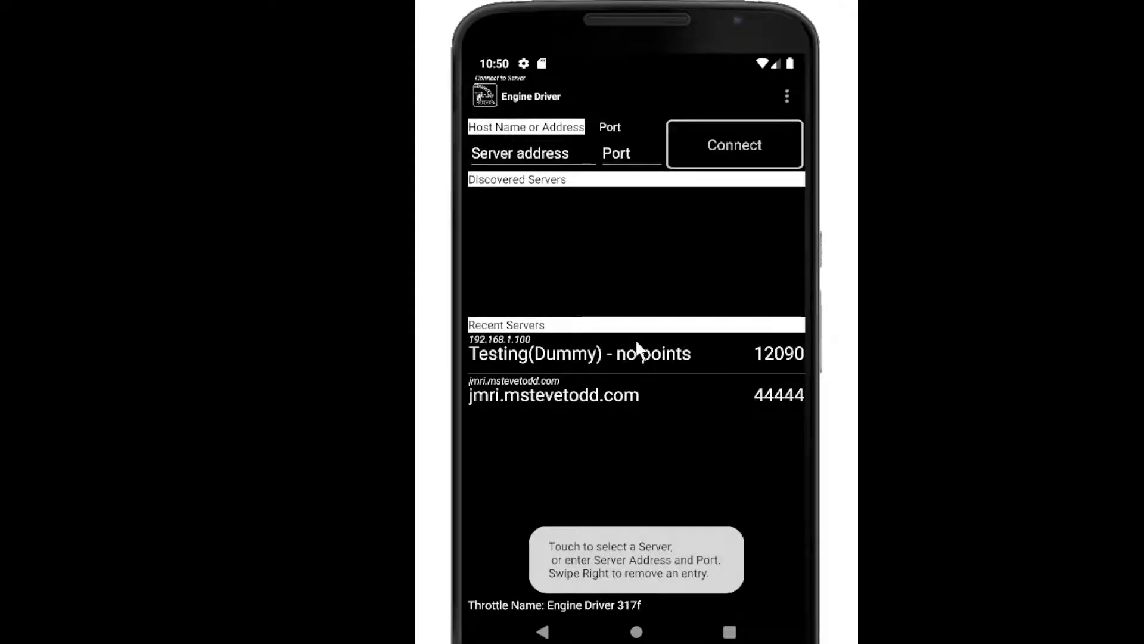
- Connect via Recent Servers and pick PA# 2511 snd 2-8-0 from the roster for throttle 1
click(700, 420)
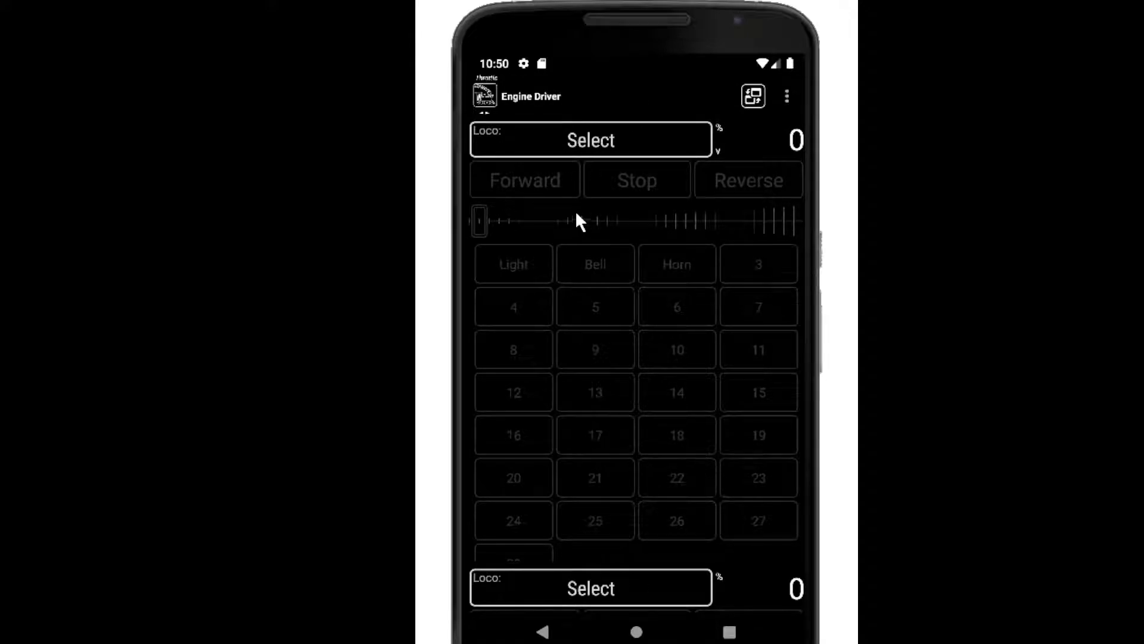
click(665, 156)
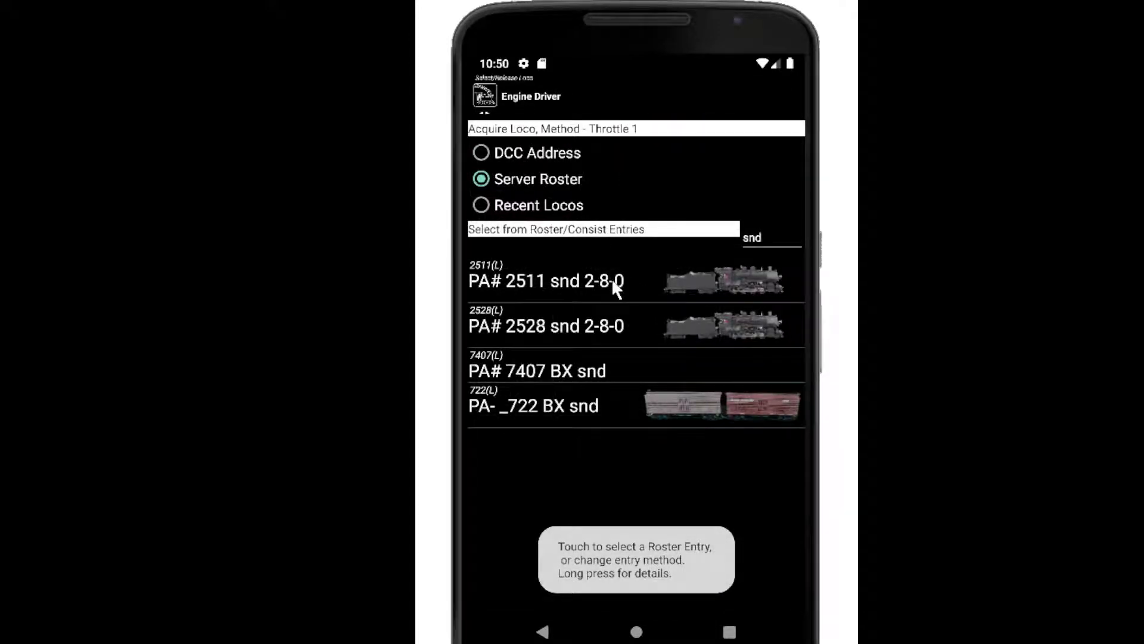
click(756, 238)
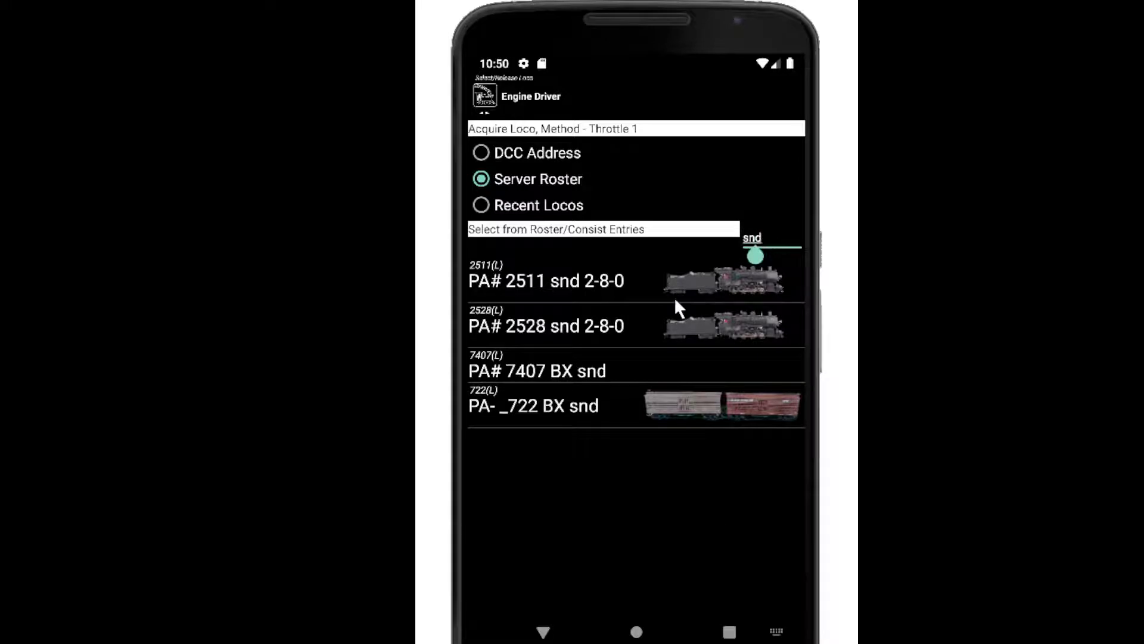
click(624, 286)
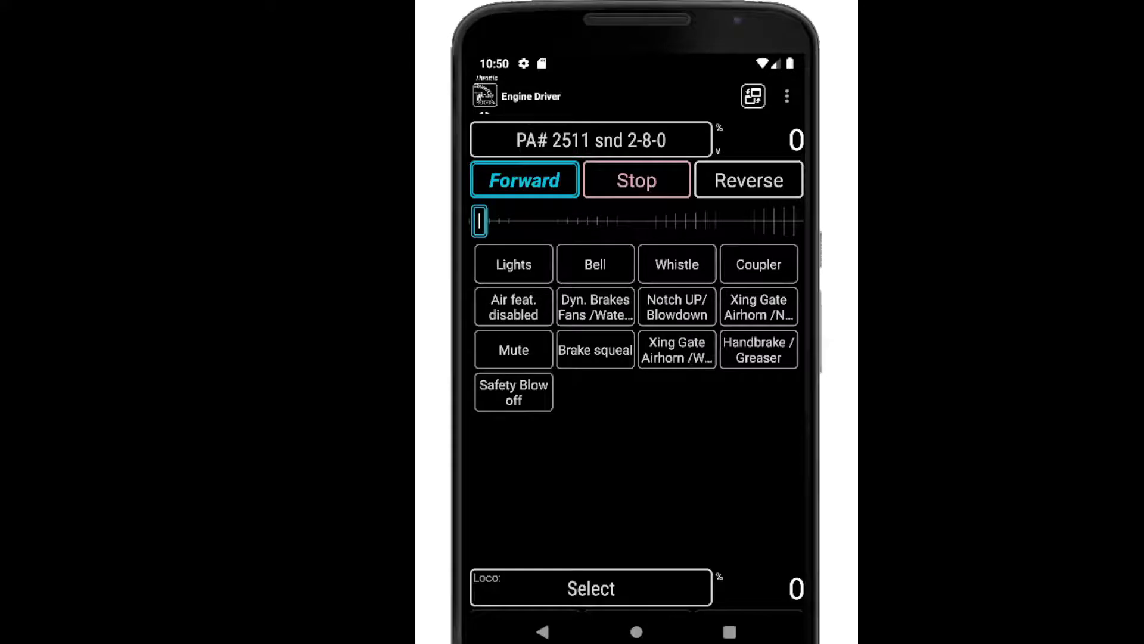
- Put PA# 2528 snd 2-8-0 on throttle 2, then run throttle 1's slider up and back to 0
click(661, 589)
click(715, 333)
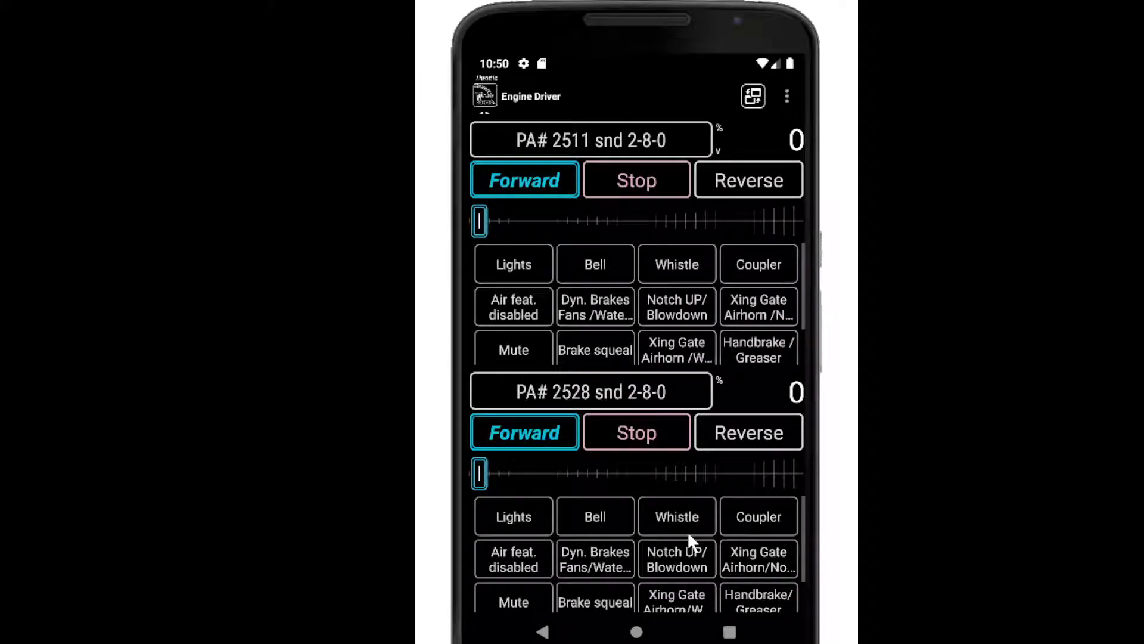
scroll(527, 219, up, 15)
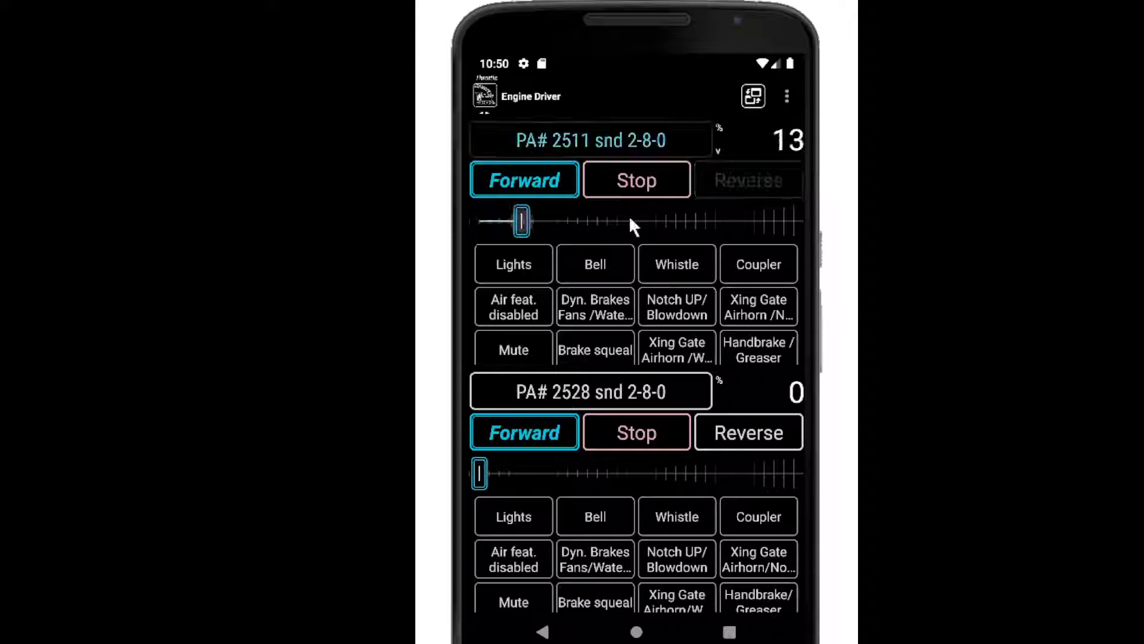
scroll(548, 233, down, 15)
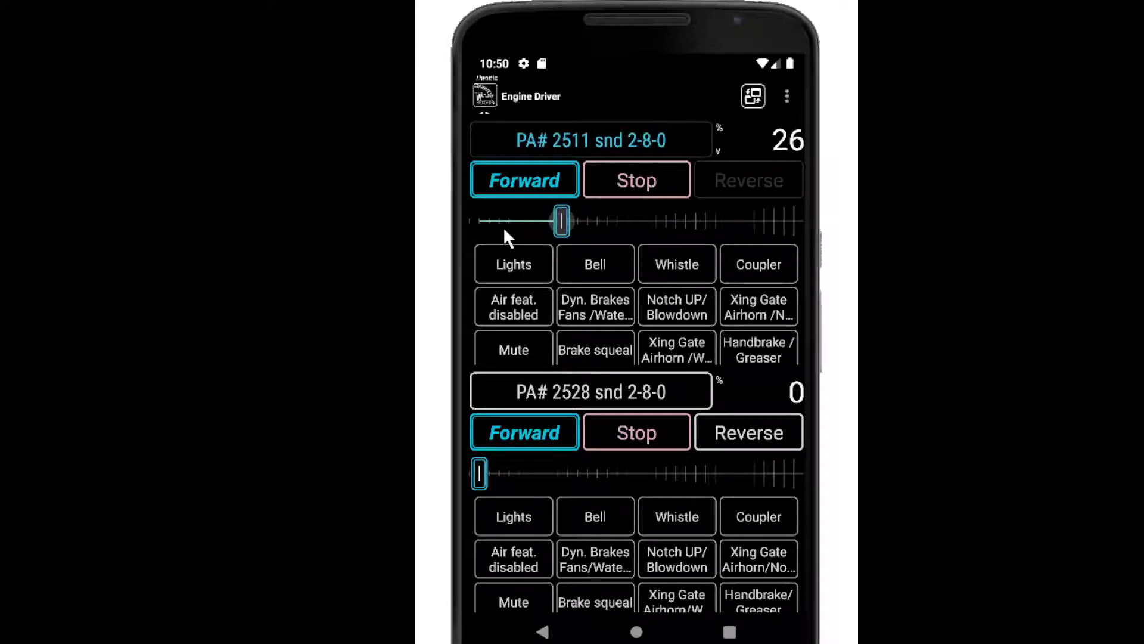
scroll(491, 226, down, 2)
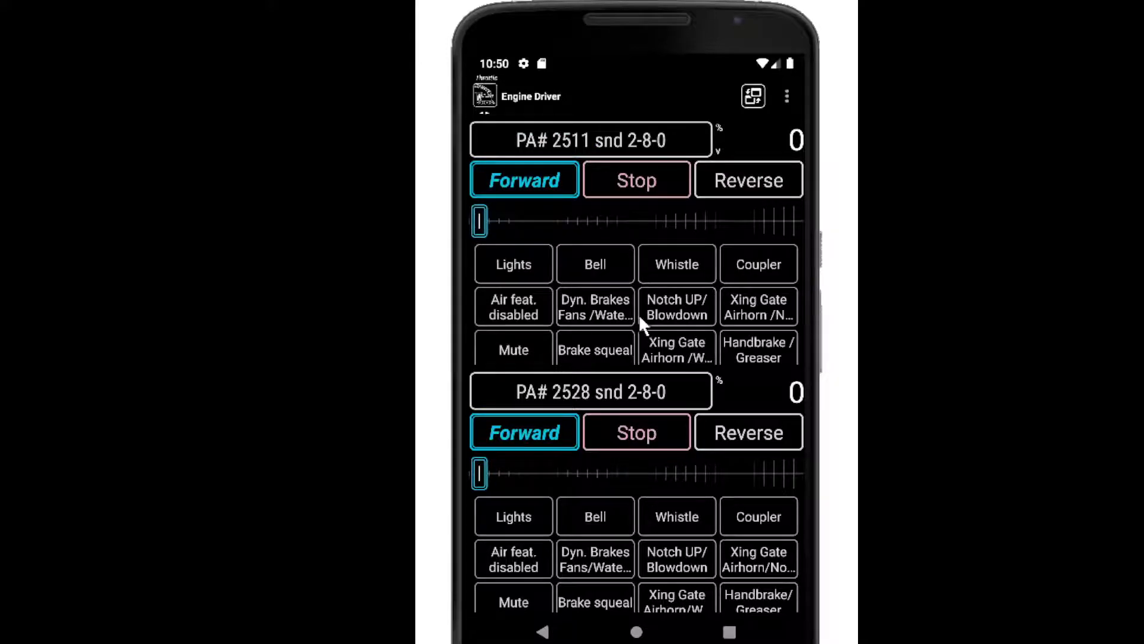
scroll(636, 316, down, 1)
drag(628, 251, 641, 486)
drag(633, 531, 622, 469)
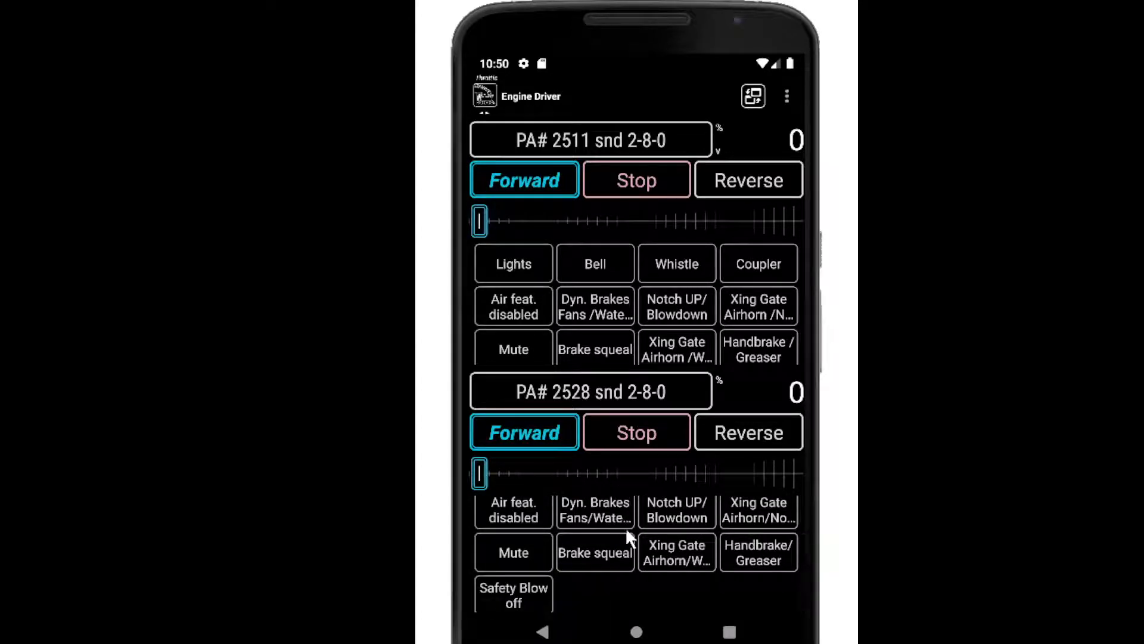
scroll(625, 527, up, 1)
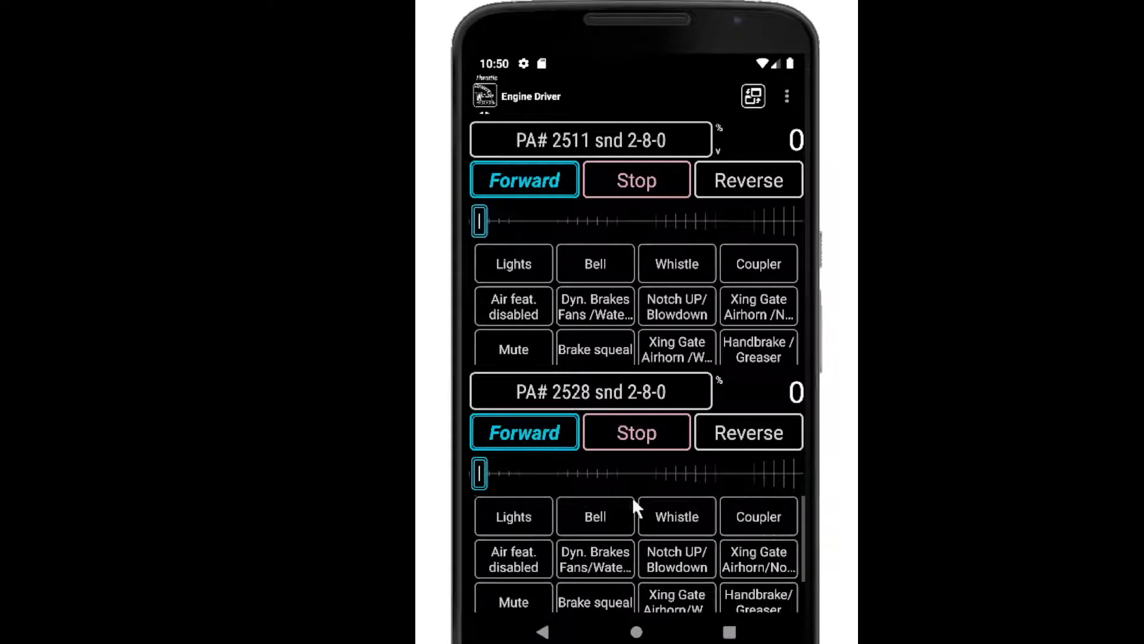
- Change Preferences > Number of throttles to Three
click(788, 99)
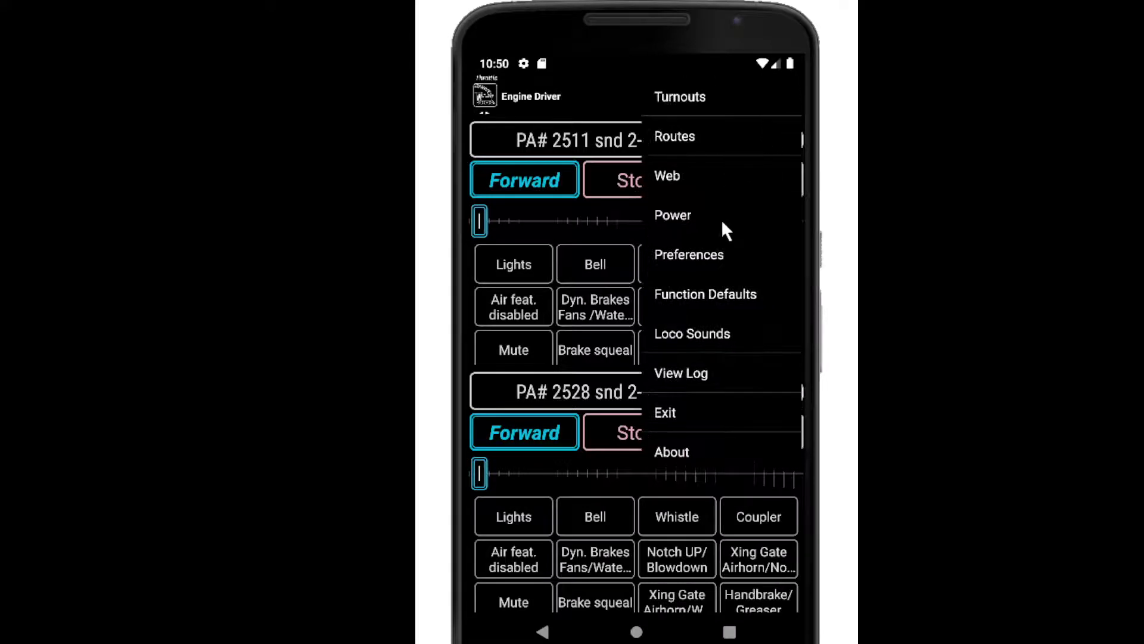
click(710, 253)
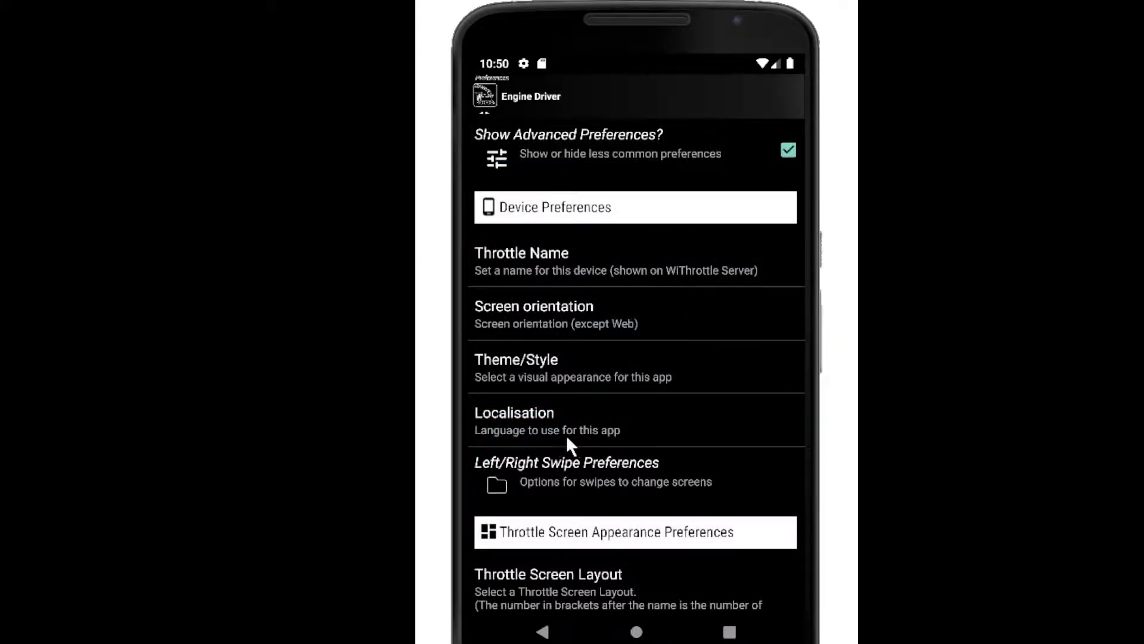
drag(583, 575, 585, 334)
click(627, 459)
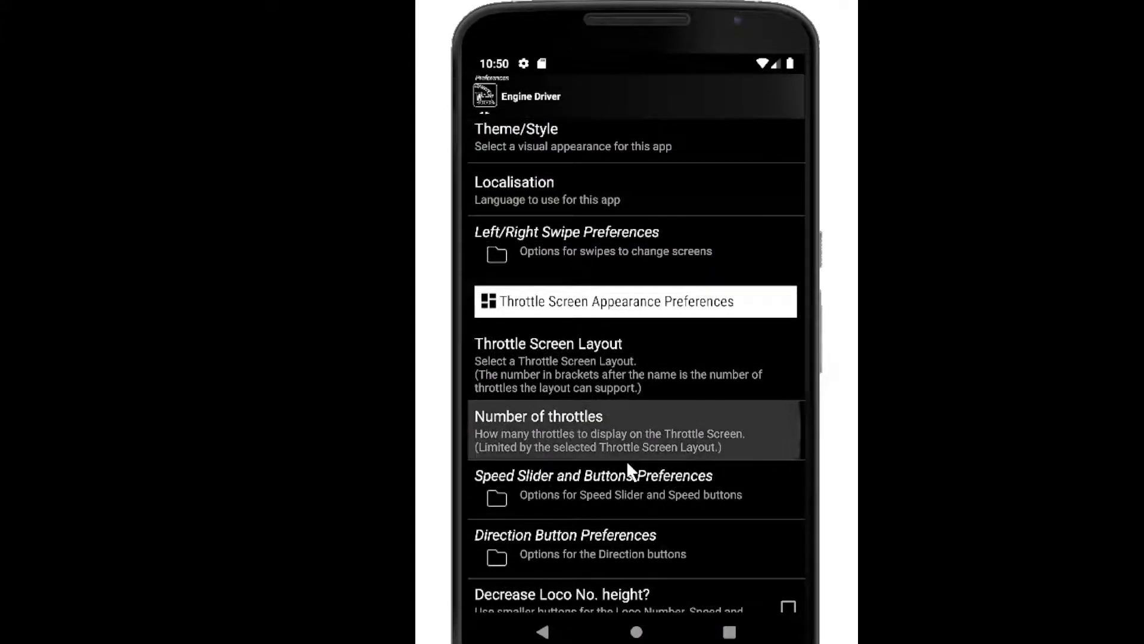
click(571, 327)
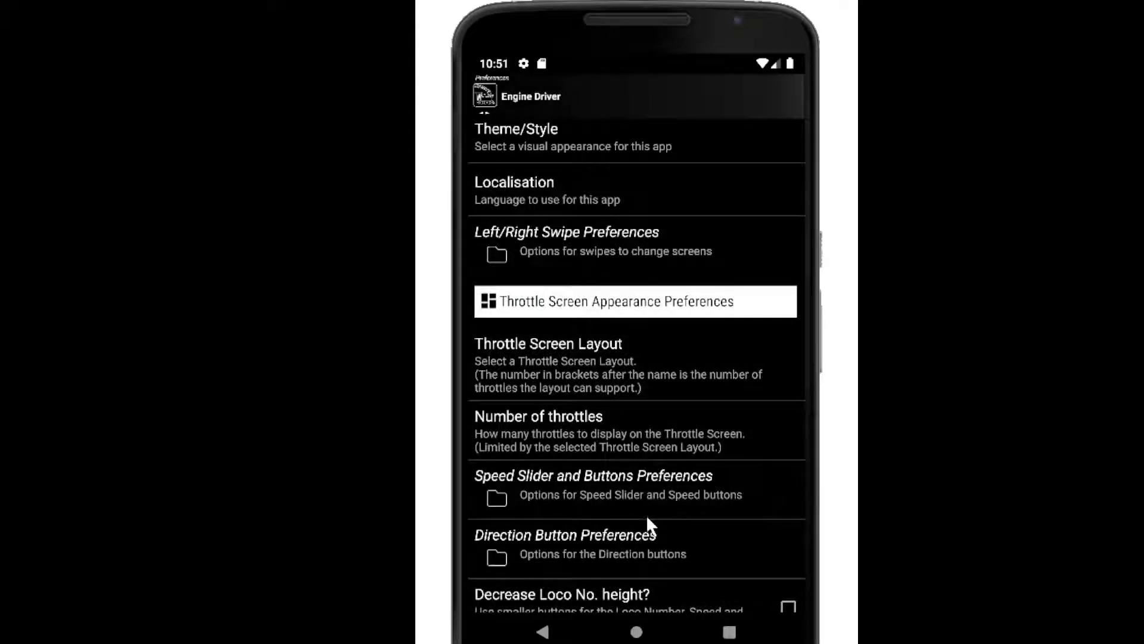
click(544, 632)
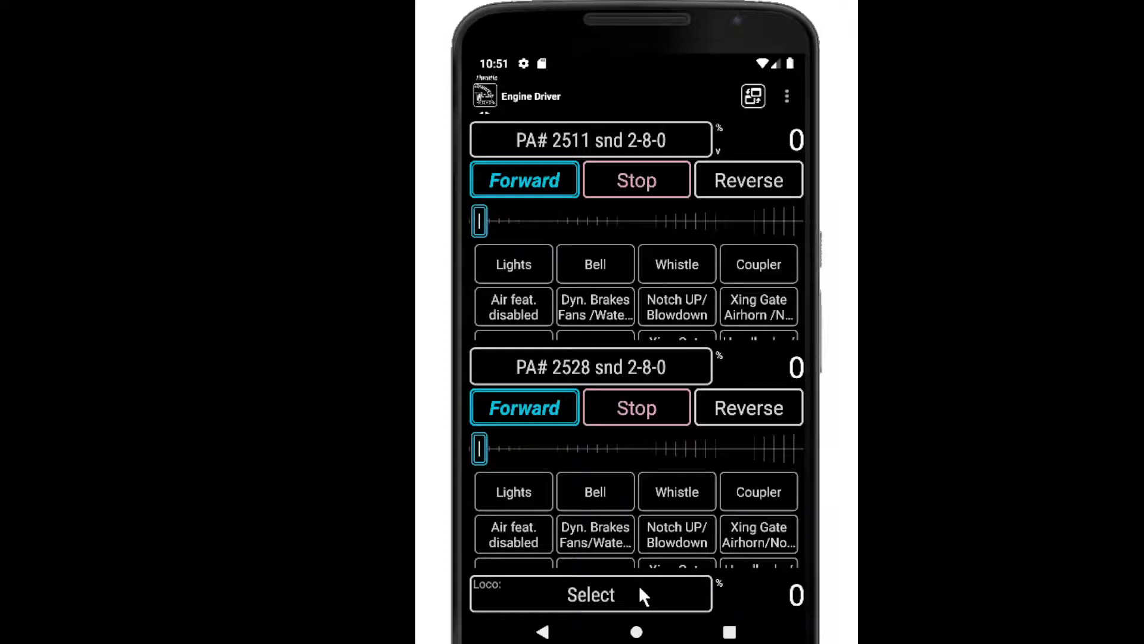
click(660, 599)
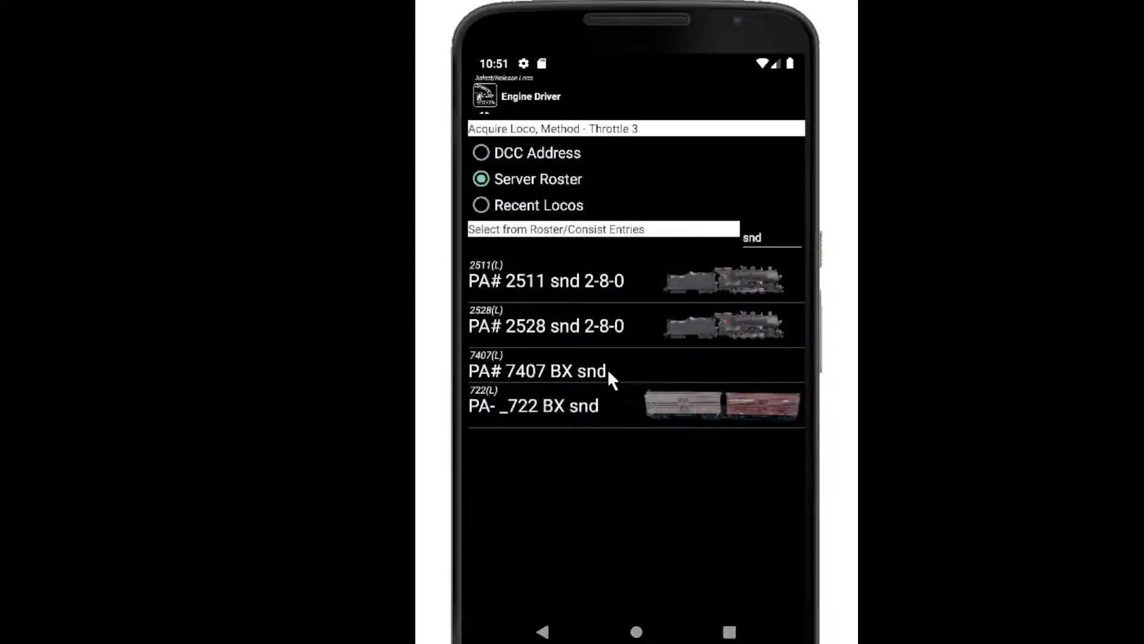
click(607, 368)
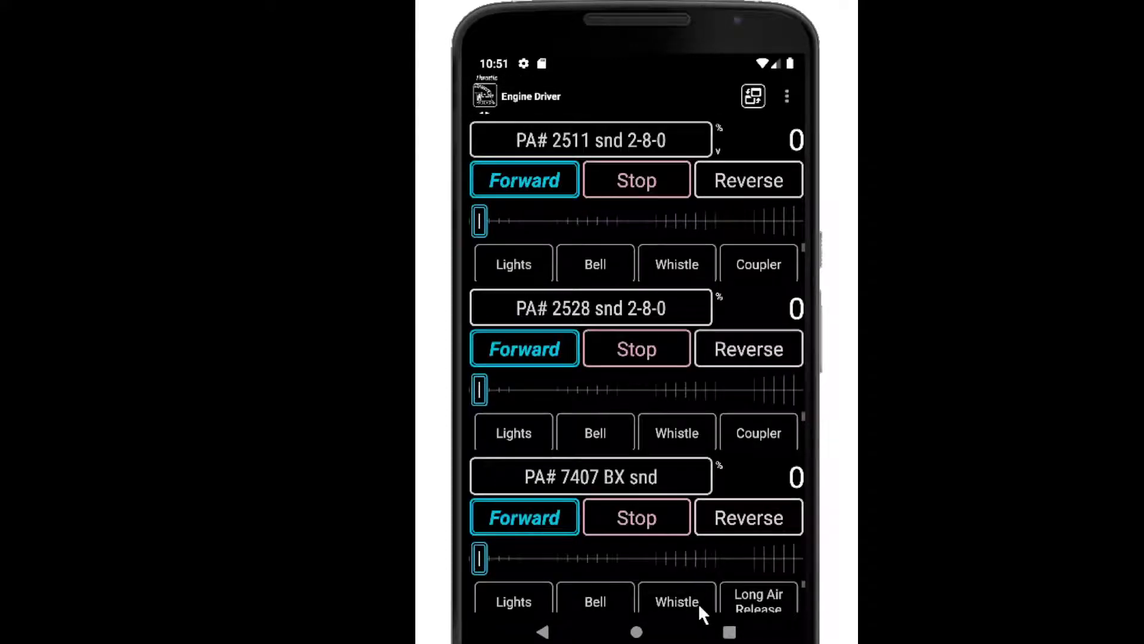
scroll(624, 249, down, 2)
scroll(624, 263, up, 2)
scroll(653, 431, down, 3)
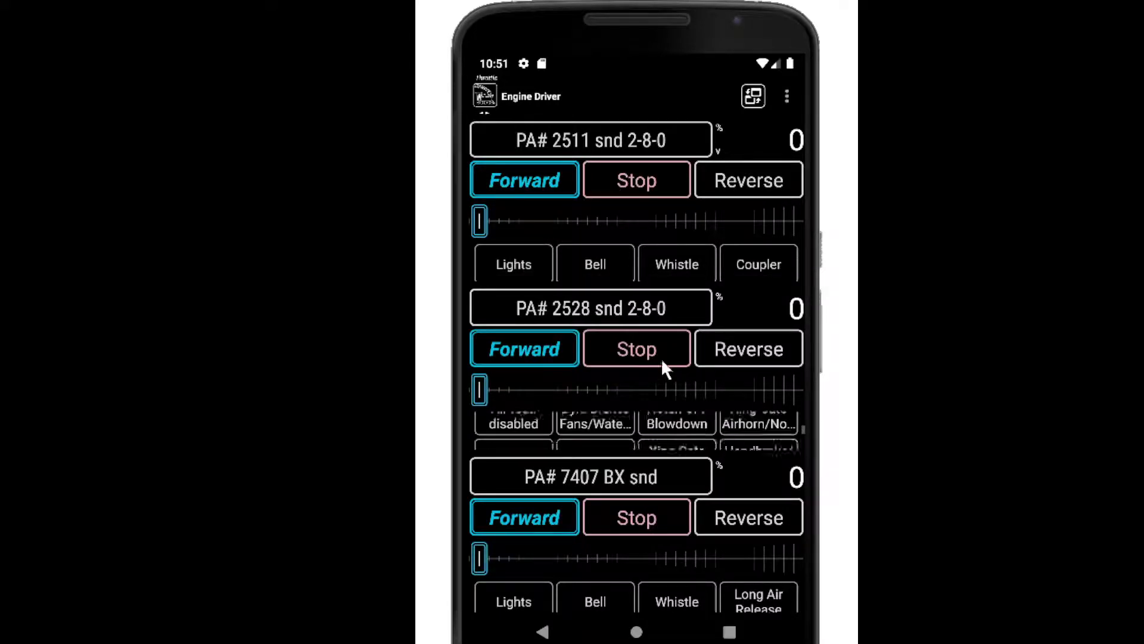
scroll(632, 432, up, 3)
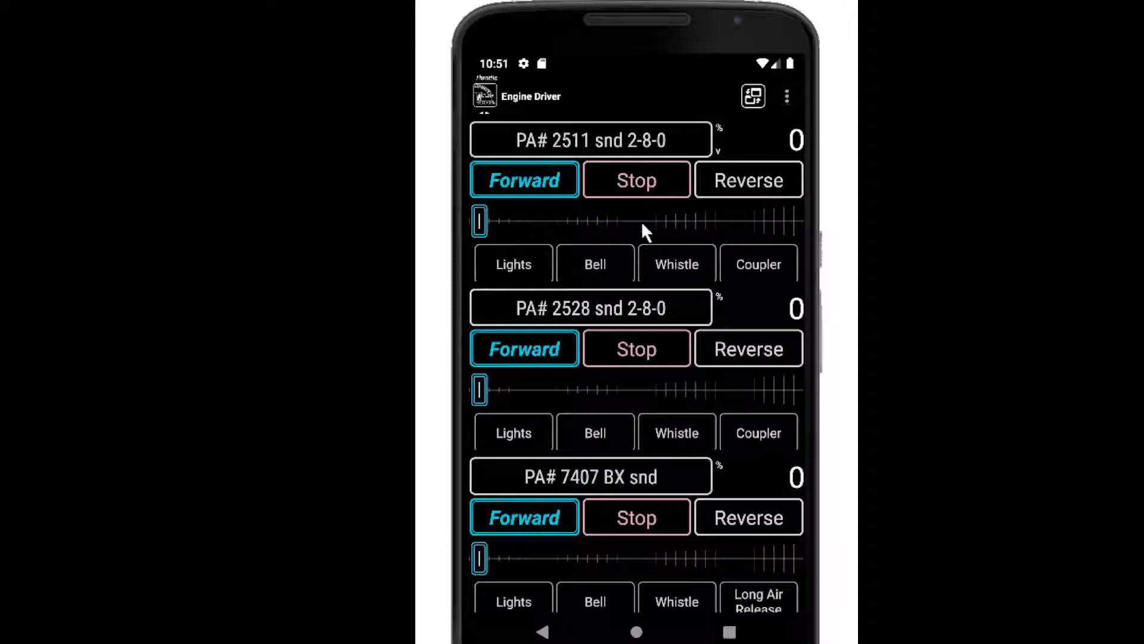
mouse_move(483, 222)
mouse_down()
mouse_move(567, 222)
mouse_move(477, 222)
mouse_up()
- Enable Increase Slider/Speed Height? in Speed Slider and Buttons Preferences
click(786, 98)
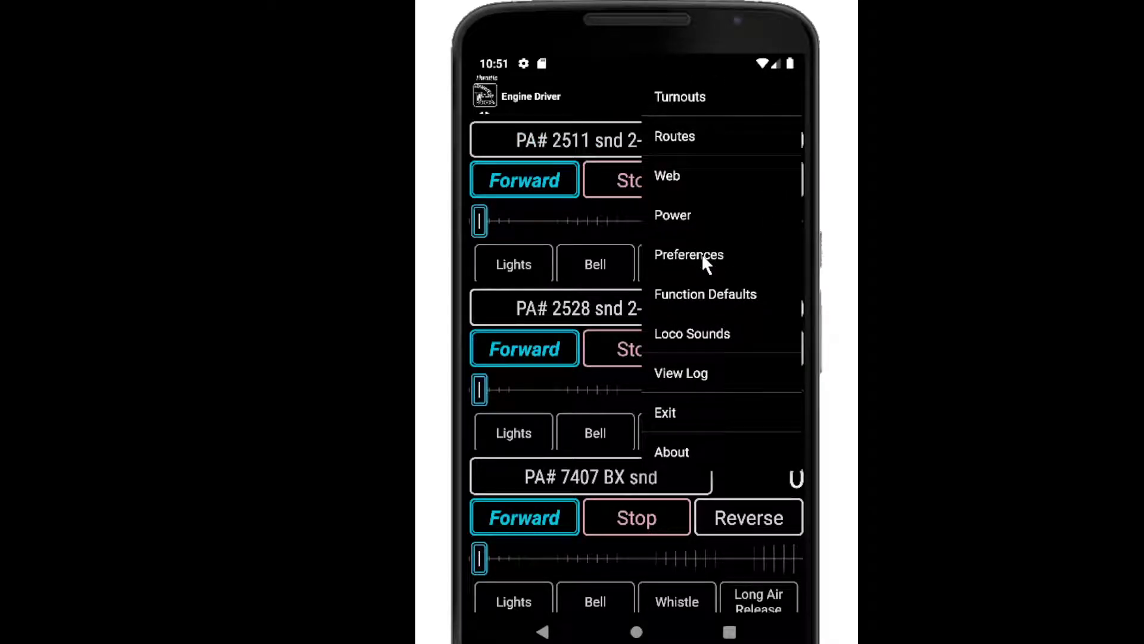
click(715, 257)
drag(652, 428, 667, 187)
drag(659, 327, 661, 260)
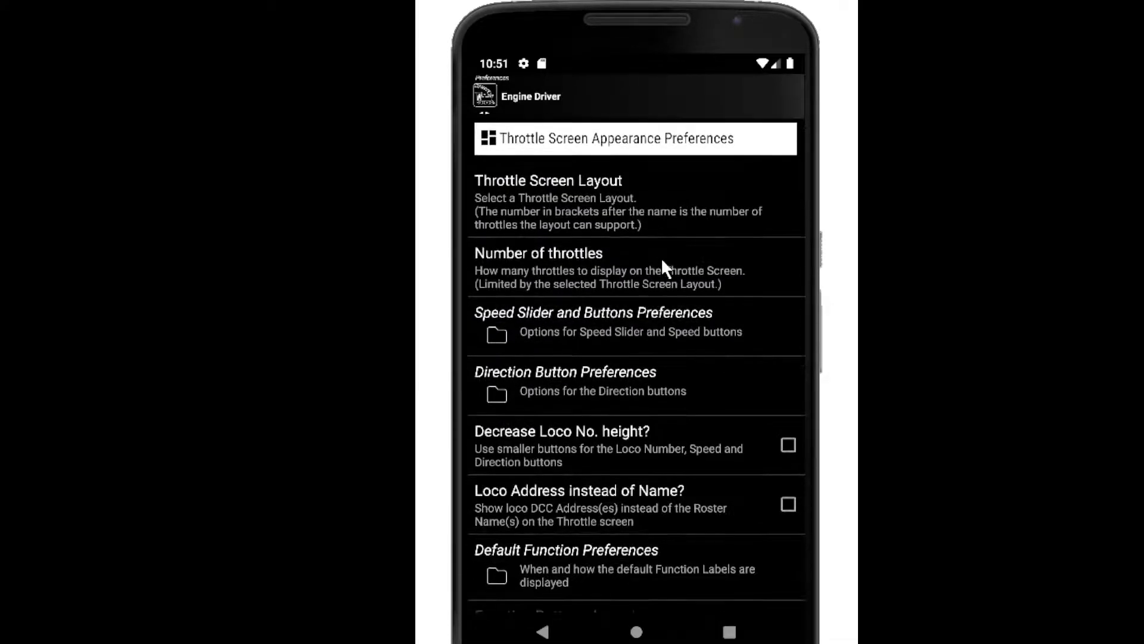
click(602, 324)
click(738, 190)
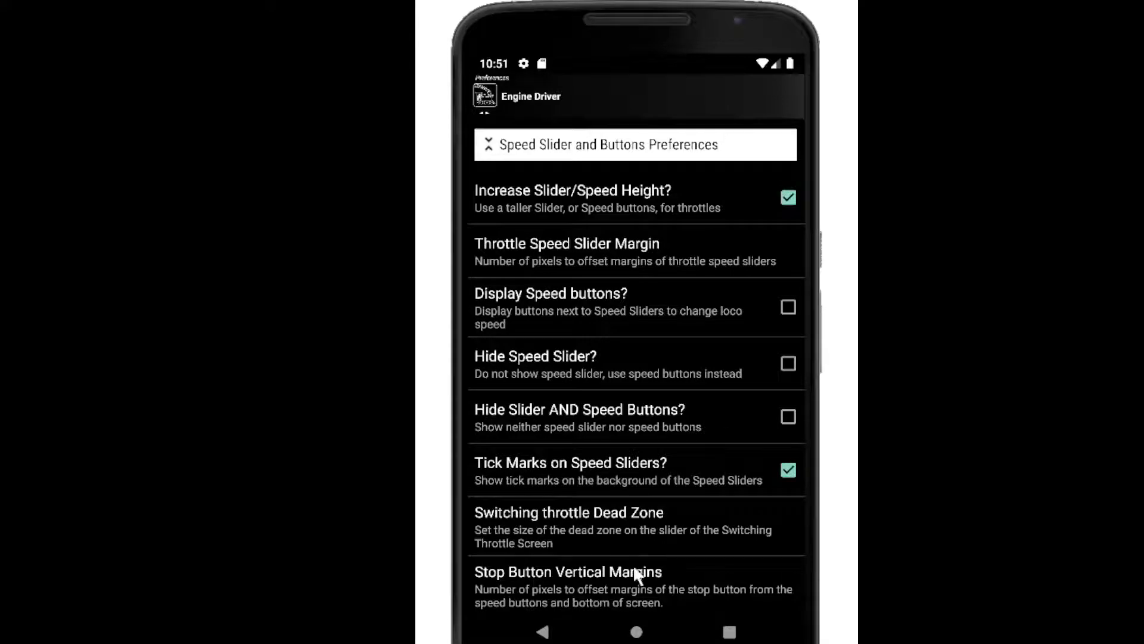
click(543, 632)
click(543, 632)
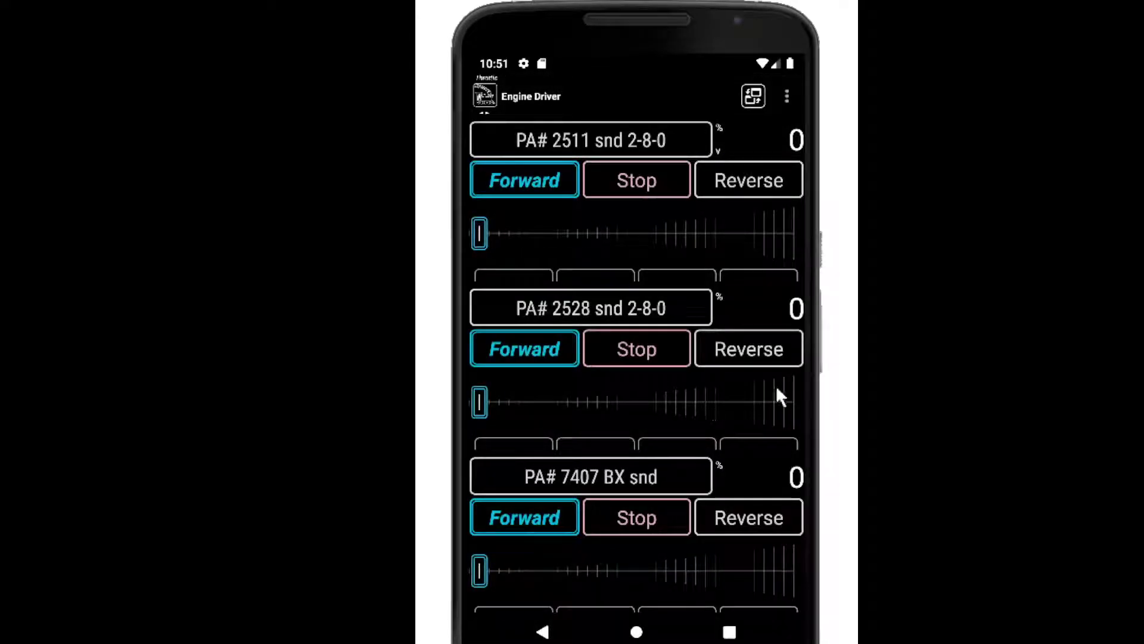
mouse_move(642, 271)
mouse_down()
mouse_move(638, 232)
mouse_move(633, 282)
mouse_up()
drag(481, 566, 680, 582)
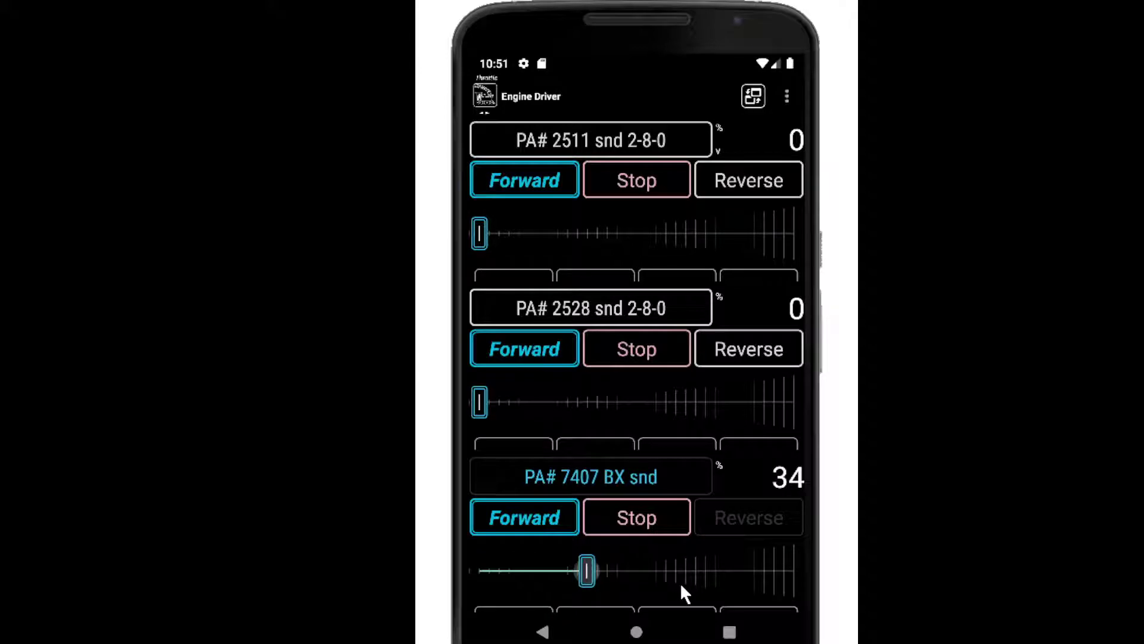
drag(527, 570, 458, 568)
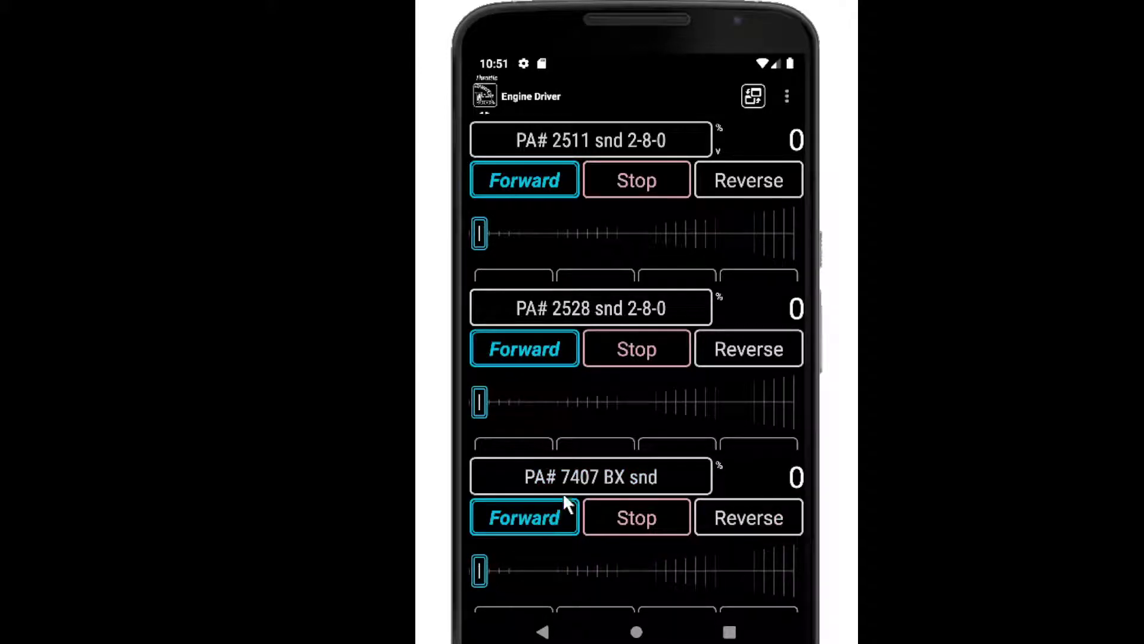
- Set Number of throttles to Two, then briefly try PA# 2528's speed and stop it
click(787, 95)
click(684, 259)
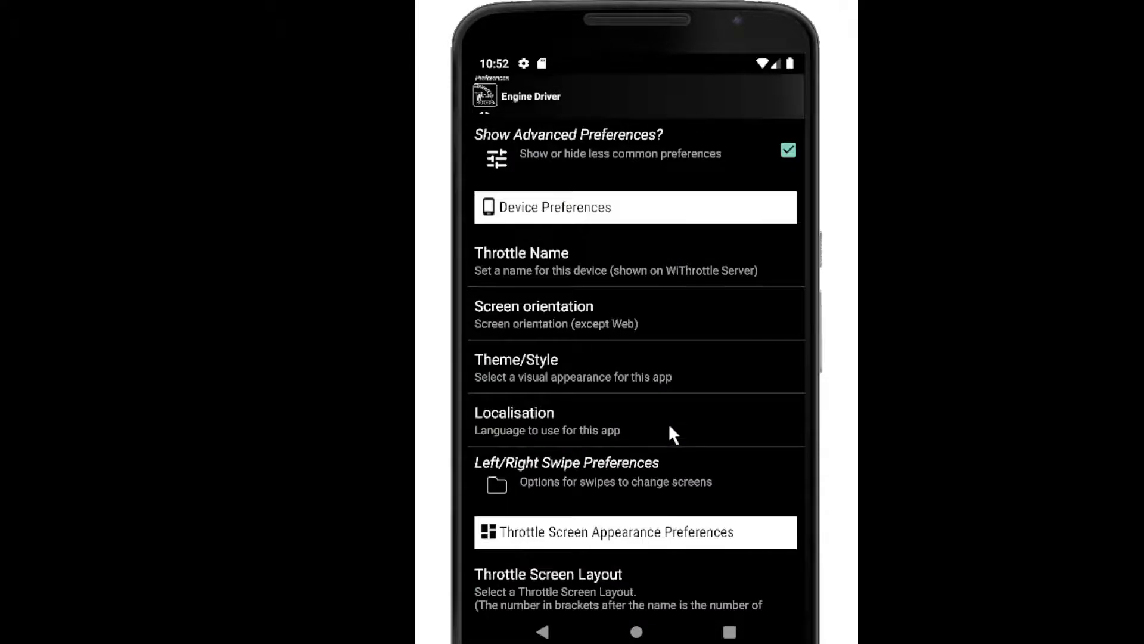
scroll(620, 350, down, 5)
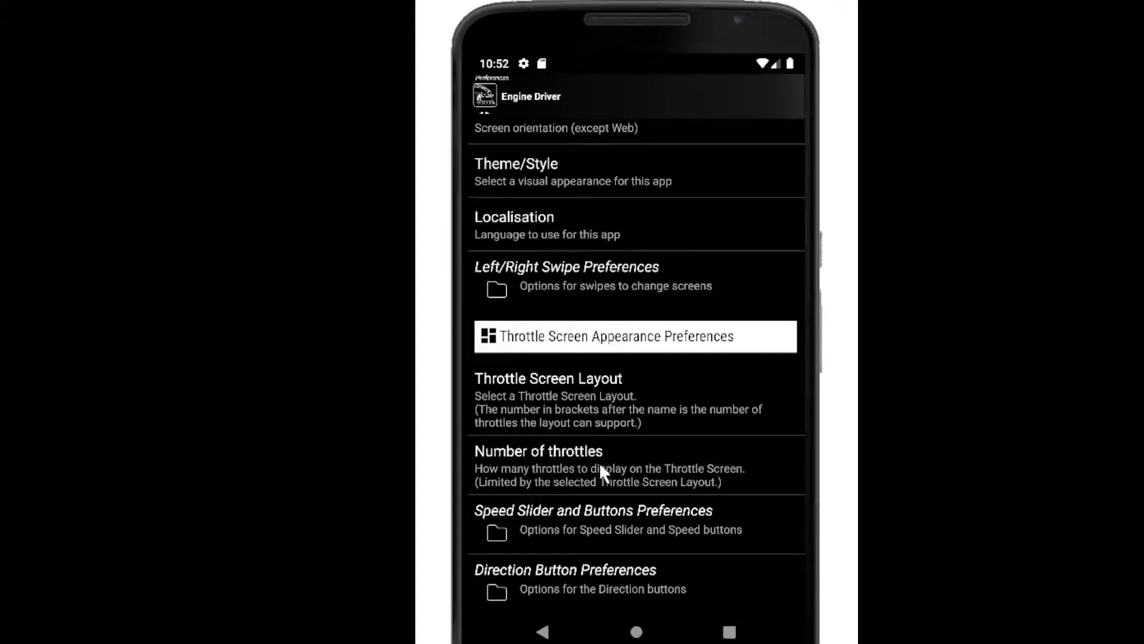
click(600, 468)
click(576, 322)
click(542, 632)
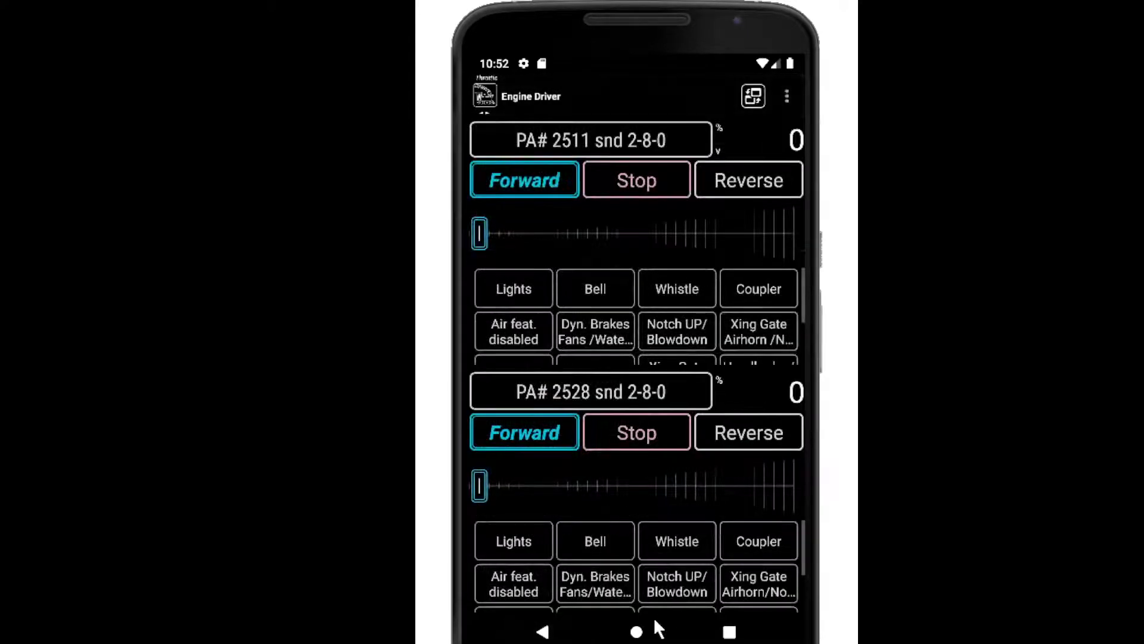
mouse_move(639, 558)
mouse_down()
mouse_move(638, 498)
mouse_move(644, 545)
mouse_up()
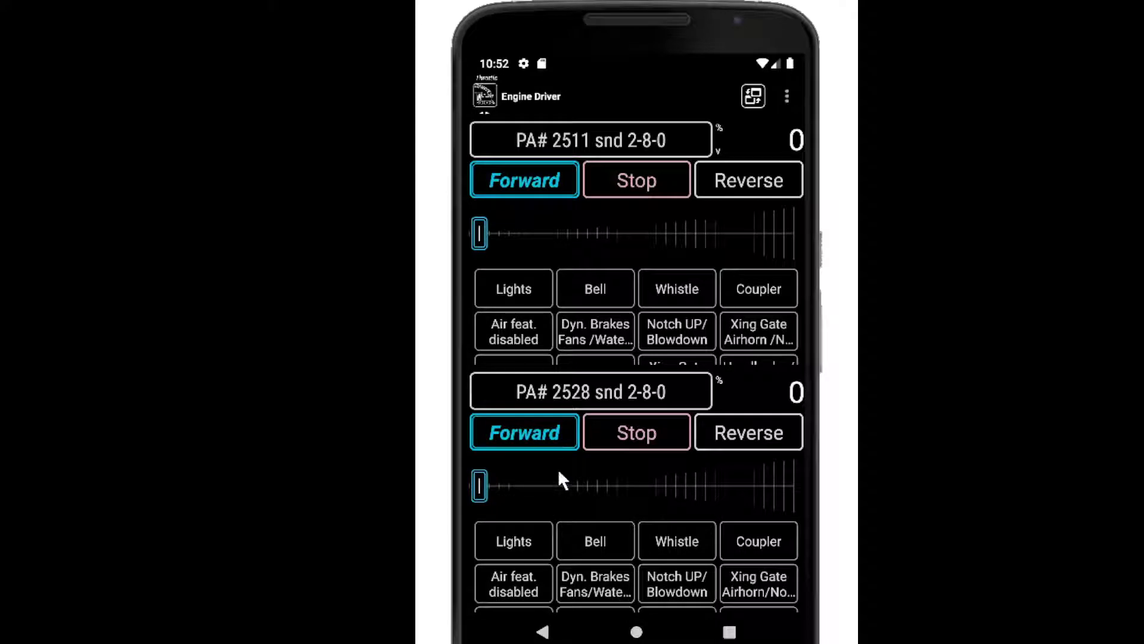
drag(479, 486, 450, 491)
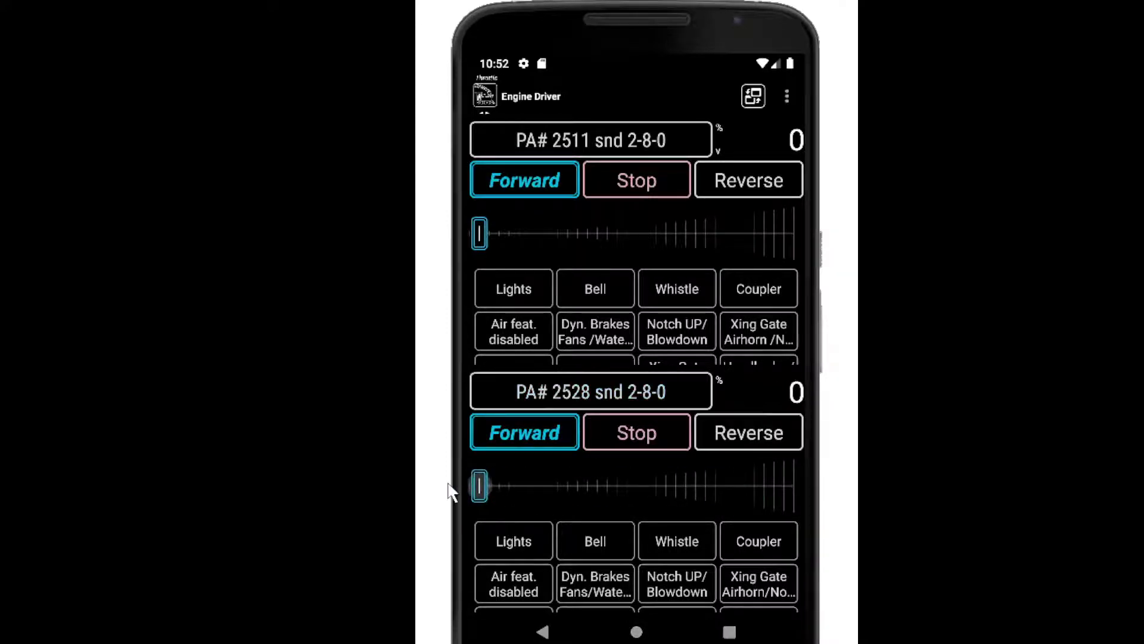
- Tick Display Speed buttons? in Speed Slider and Buttons Preferences to add << and >> buttons
click(784, 97)
click(710, 260)
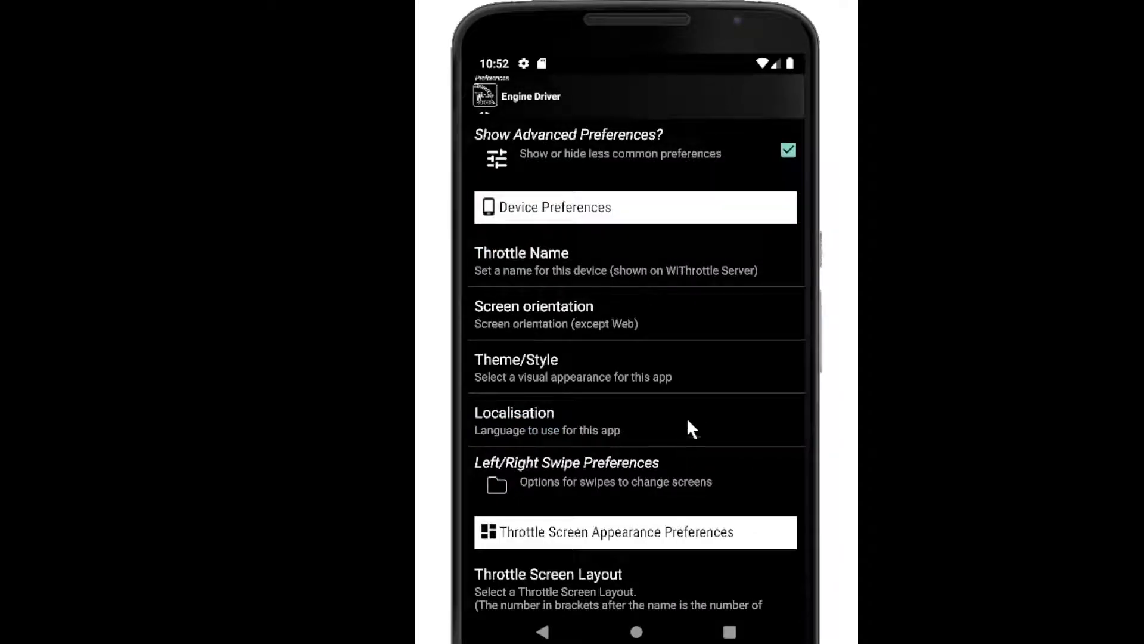
drag(655, 473, 635, 237)
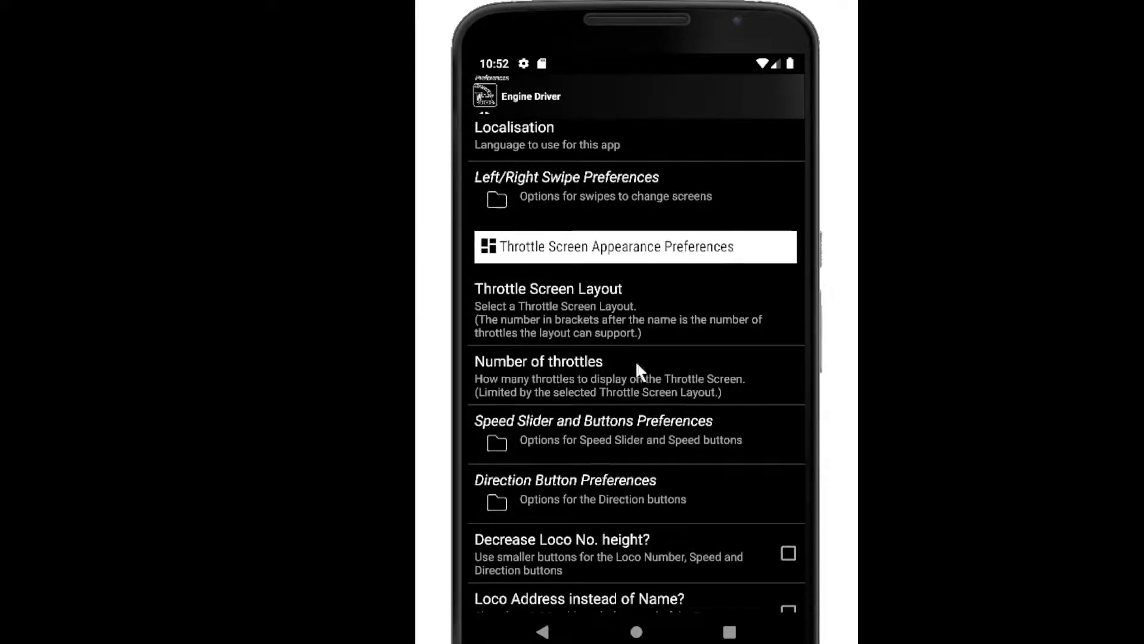
click(585, 434)
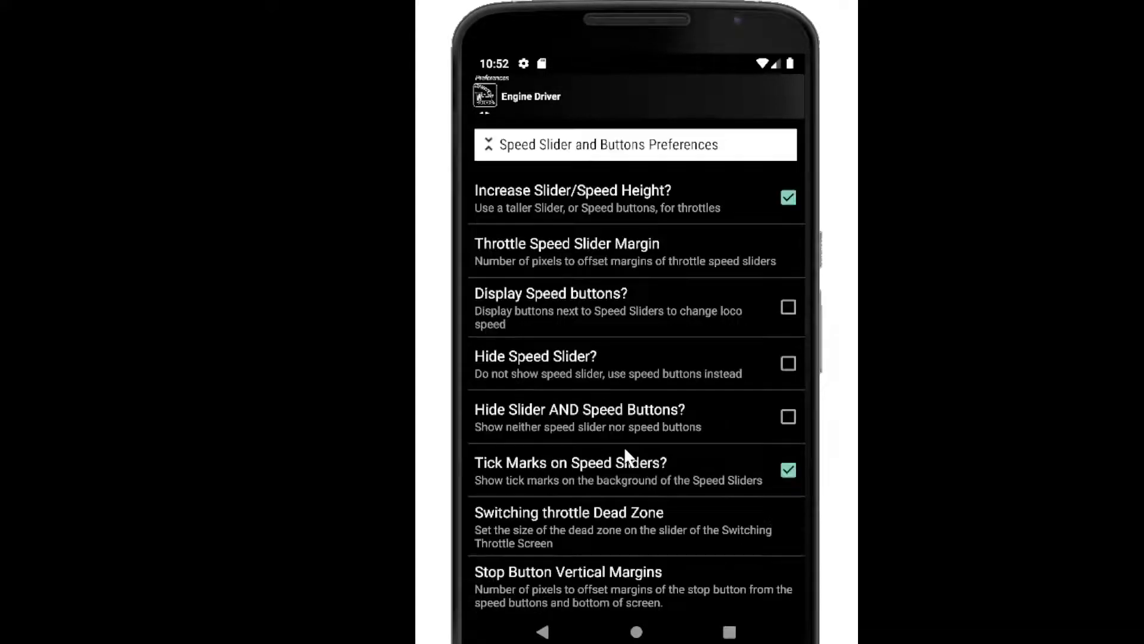
click(783, 320)
click(565, 633)
click(544, 632)
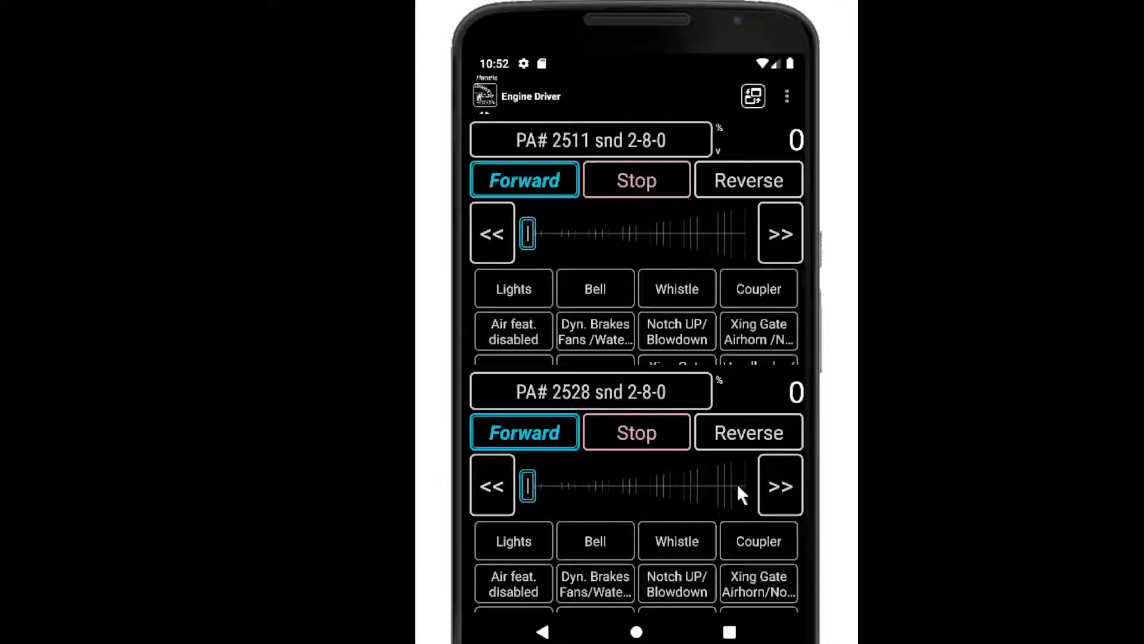
- Bring the second loco, PA# 2528, to speed 40 using its slider and speed buttons
click(774, 486)
click(569, 485)
drag(597, 486, 646, 480)
click(780, 482)
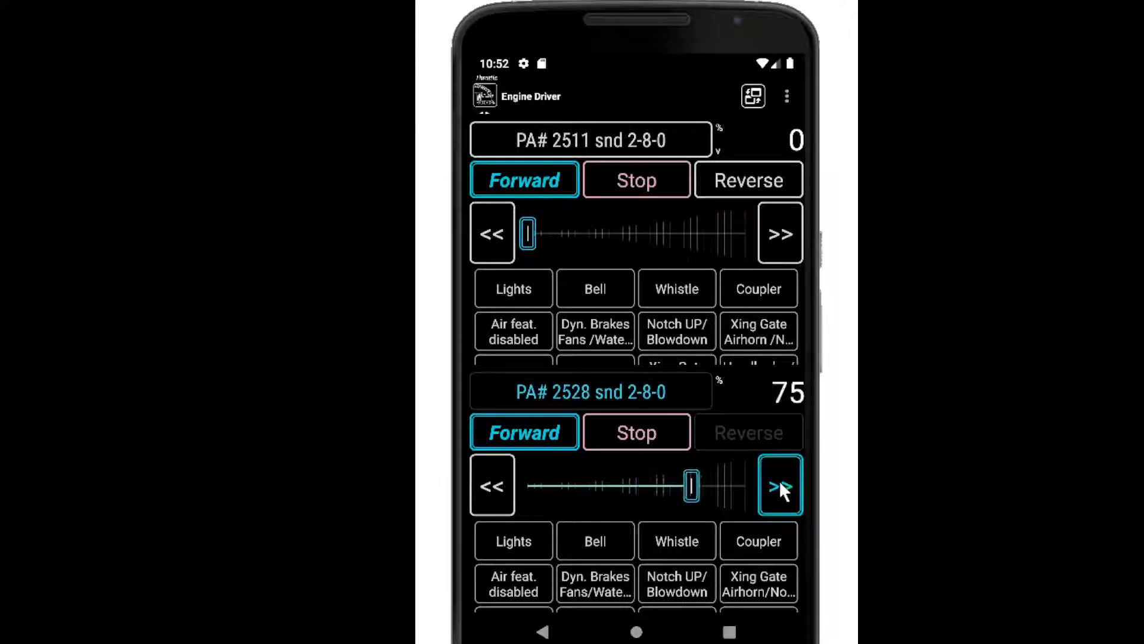
click(497, 484)
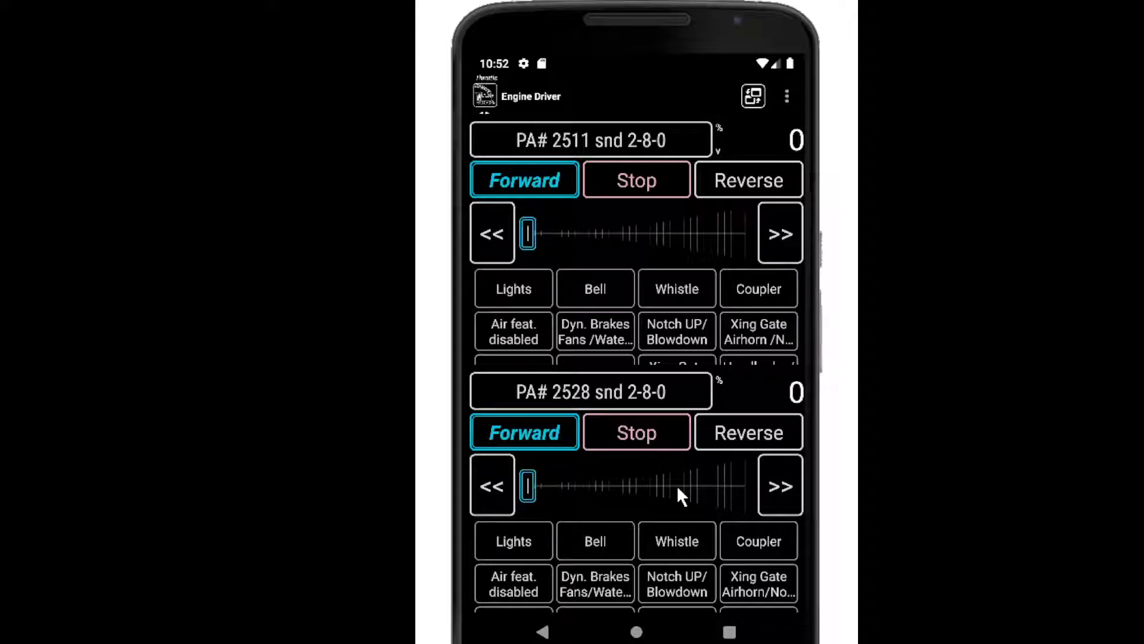
click(775, 502)
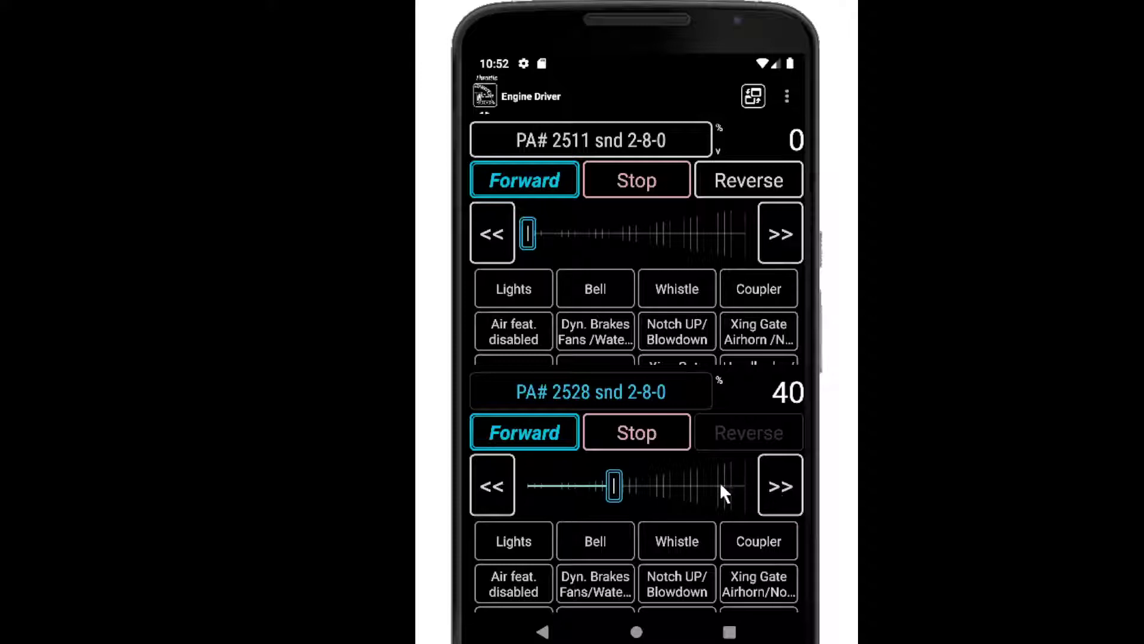
- Start the first loco, PA# 2511, and settle it at speed 19
click(687, 234)
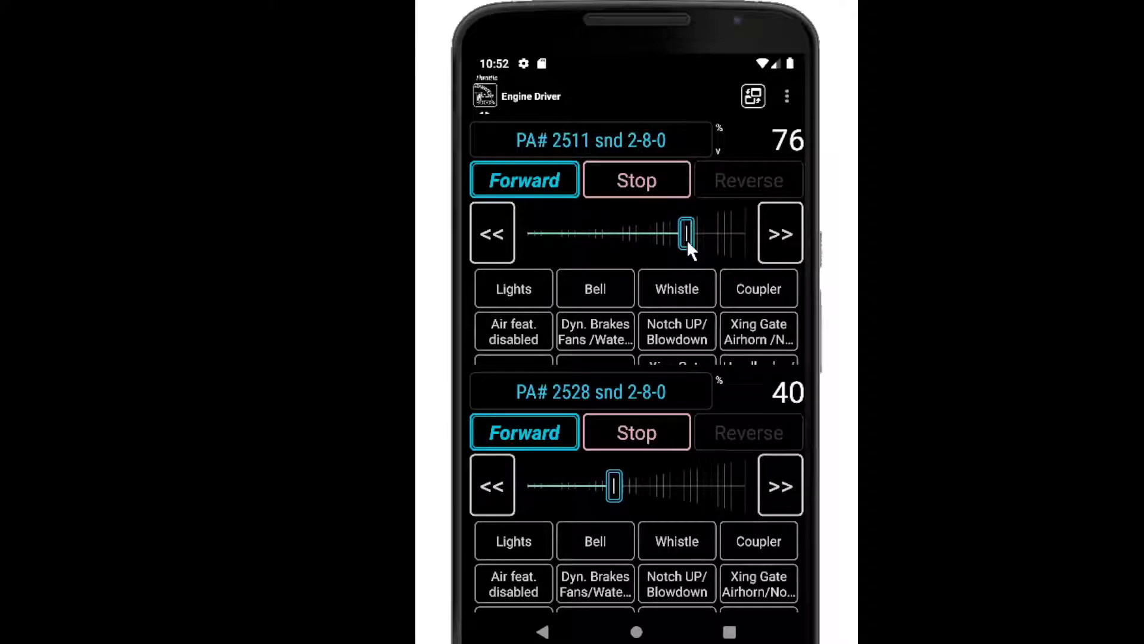
click(560, 231)
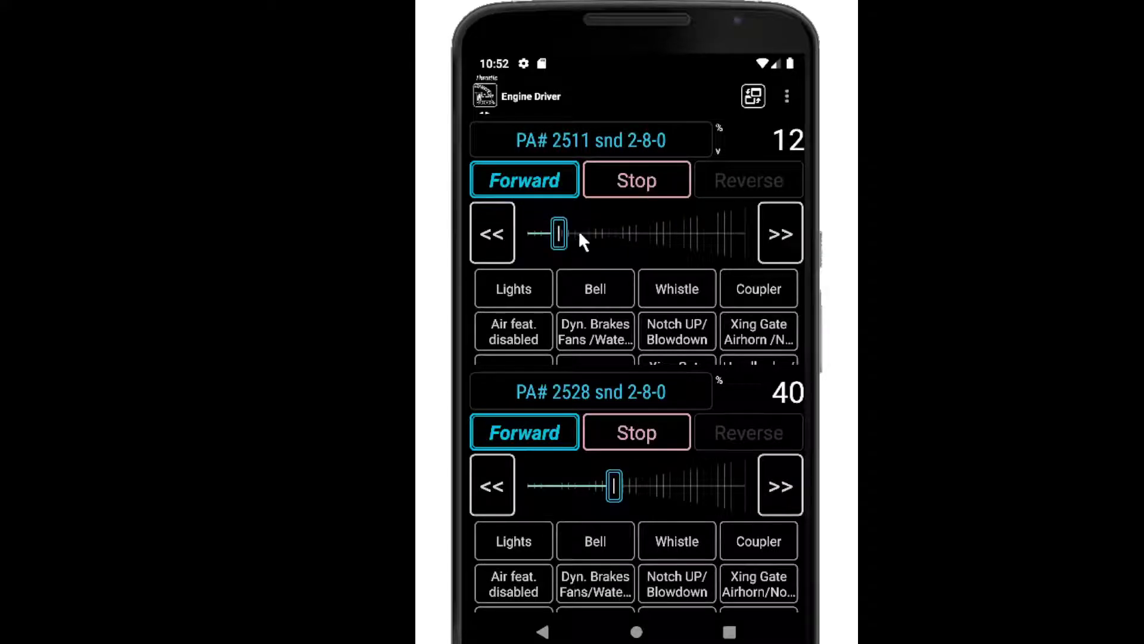
click(682, 239)
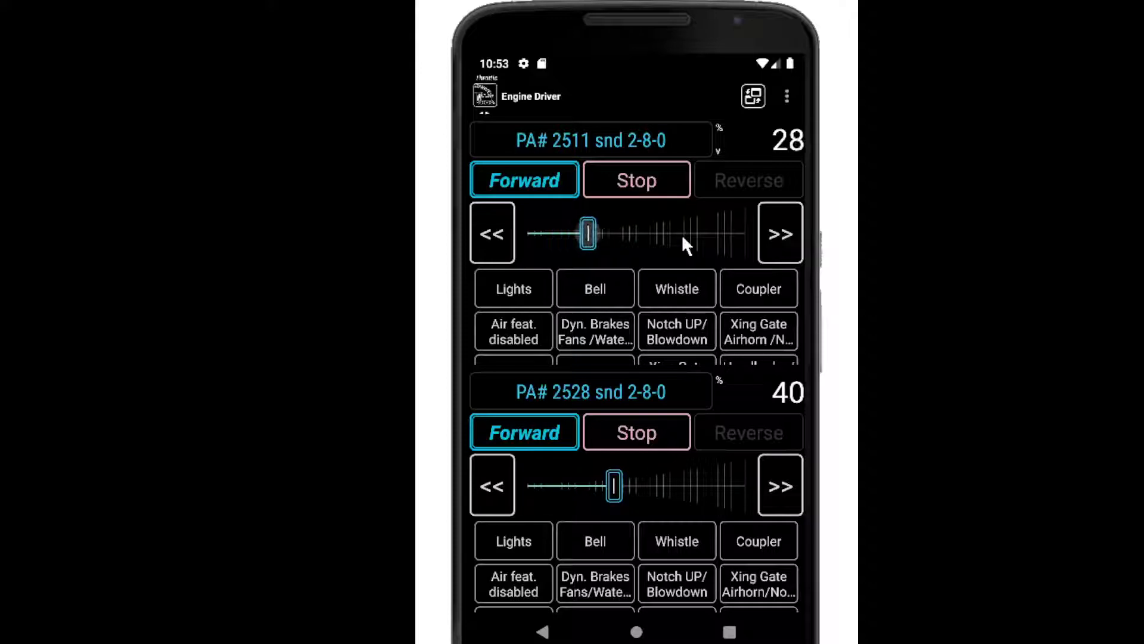
click(574, 235)
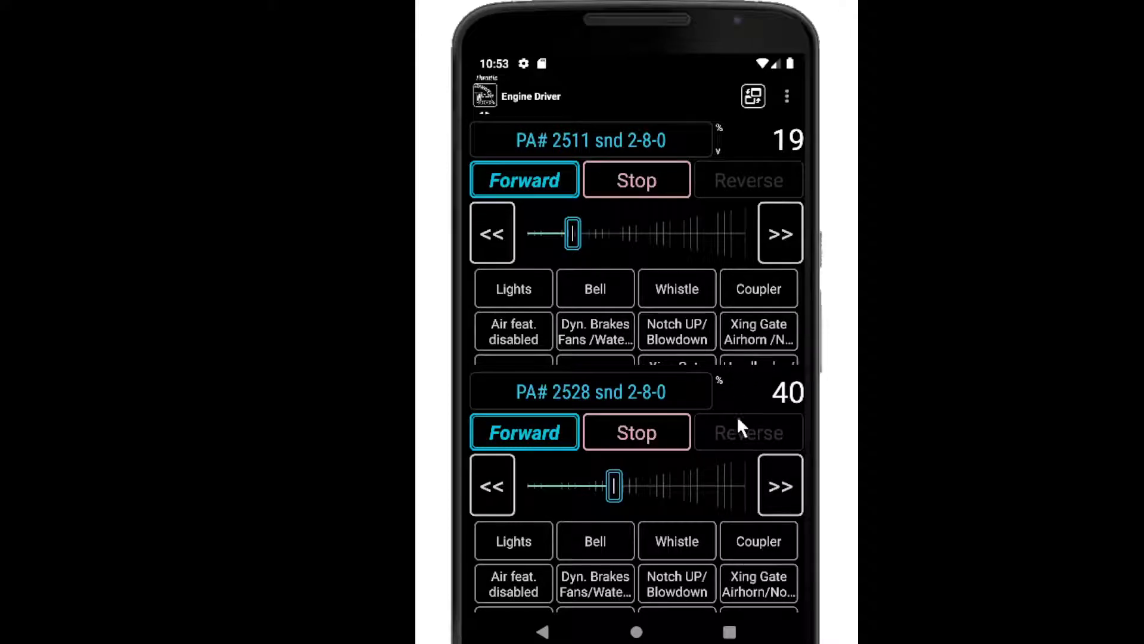
click(785, 97)
- Change Number of throttles back to Three in Preferences
click(727, 257)
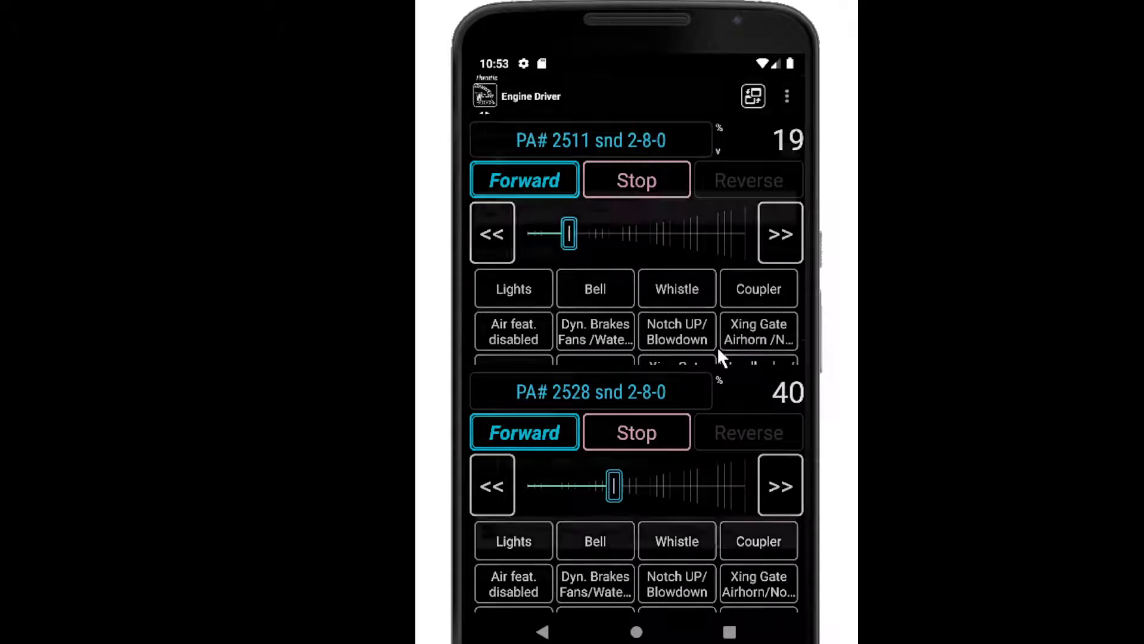
drag(682, 445, 673, 197)
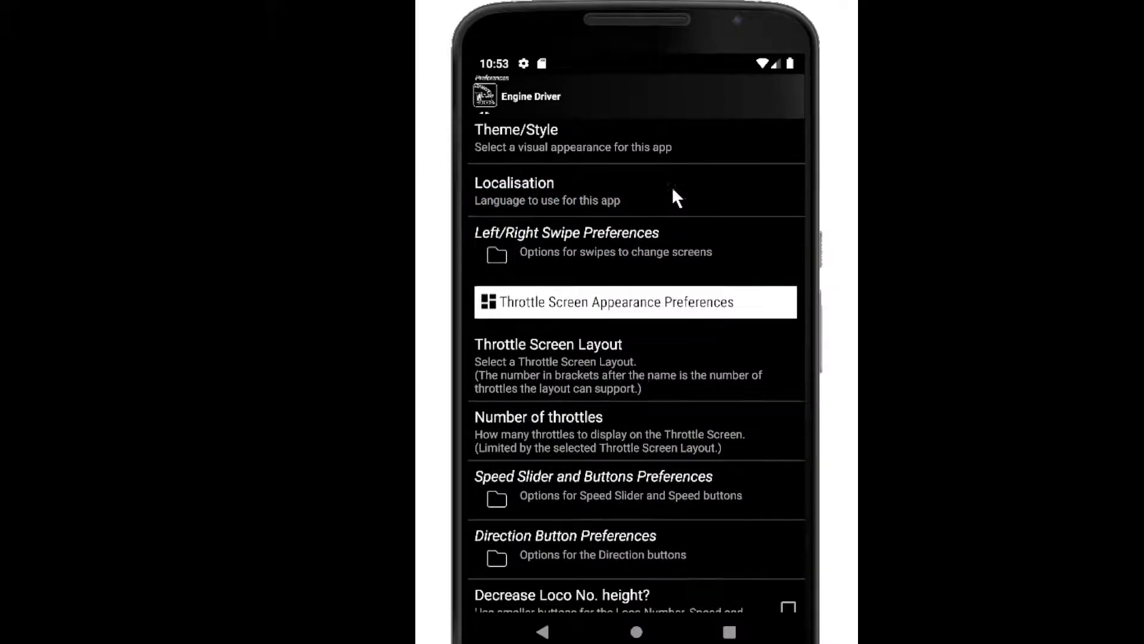
click(641, 438)
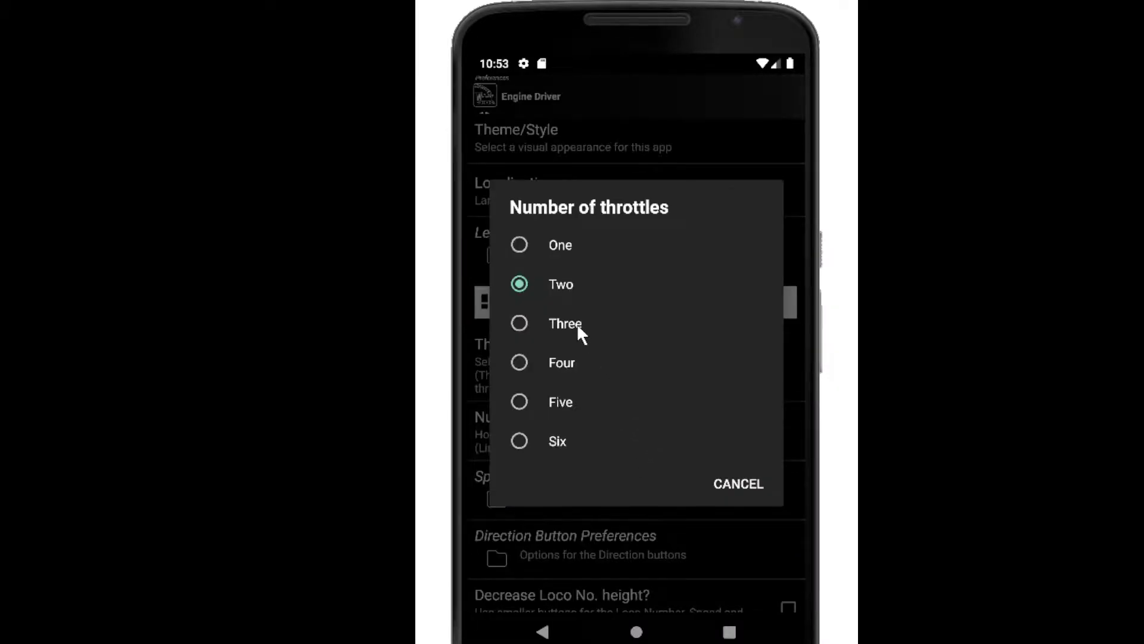
click(577, 324)
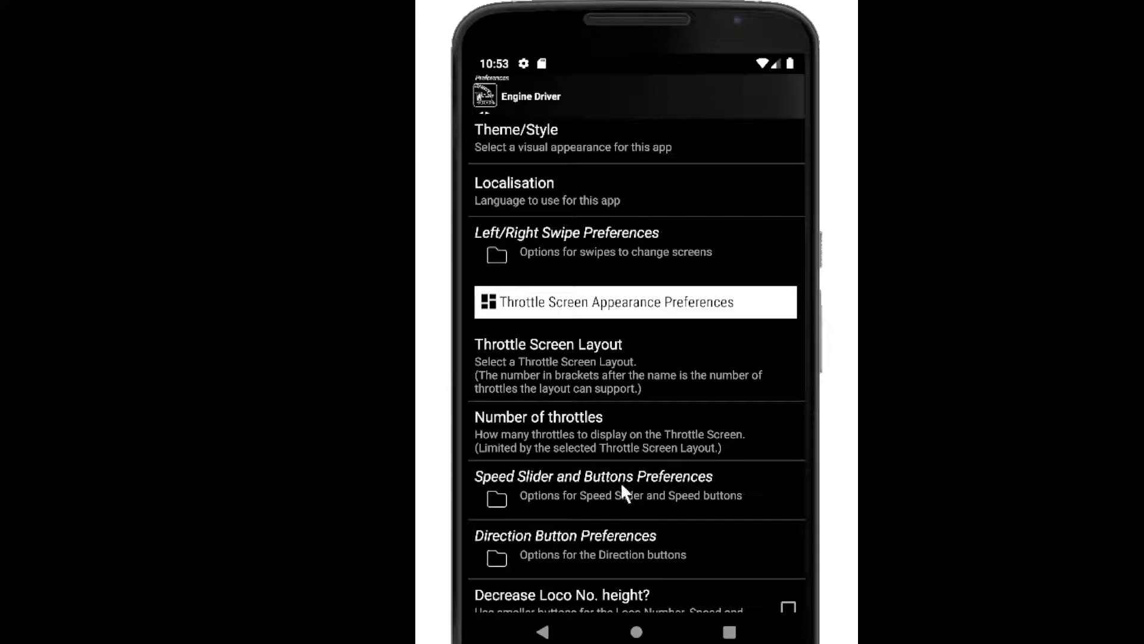
click(543, 631)
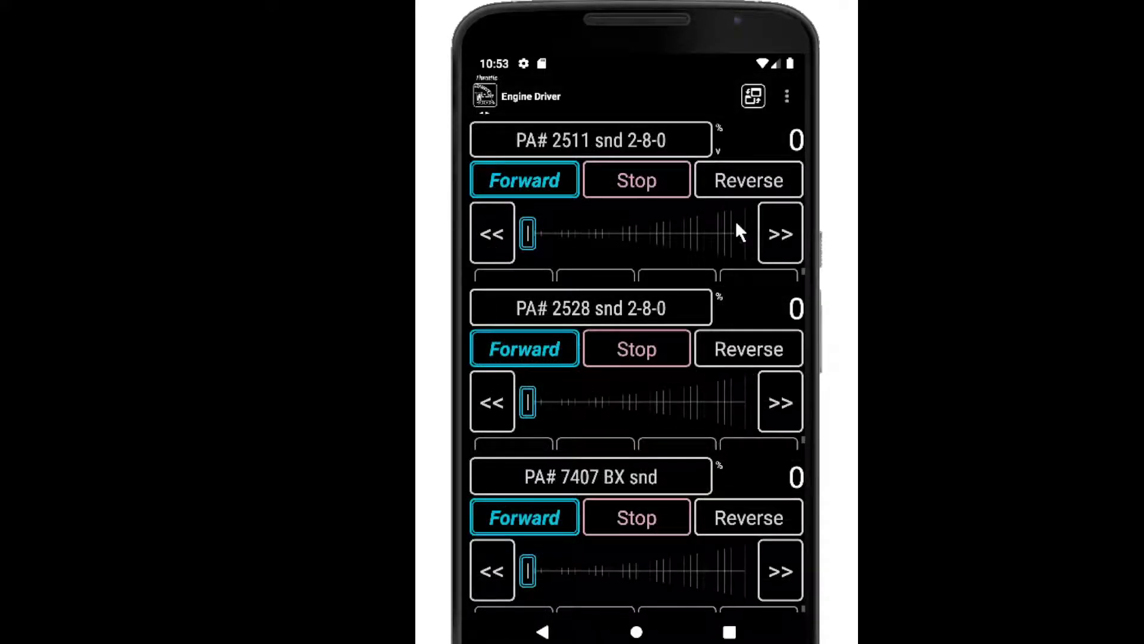
- Set the throttle screen layout to Vertical (2) so PA# 2511 and PA# 2528 sit side by side
click(787, 95)
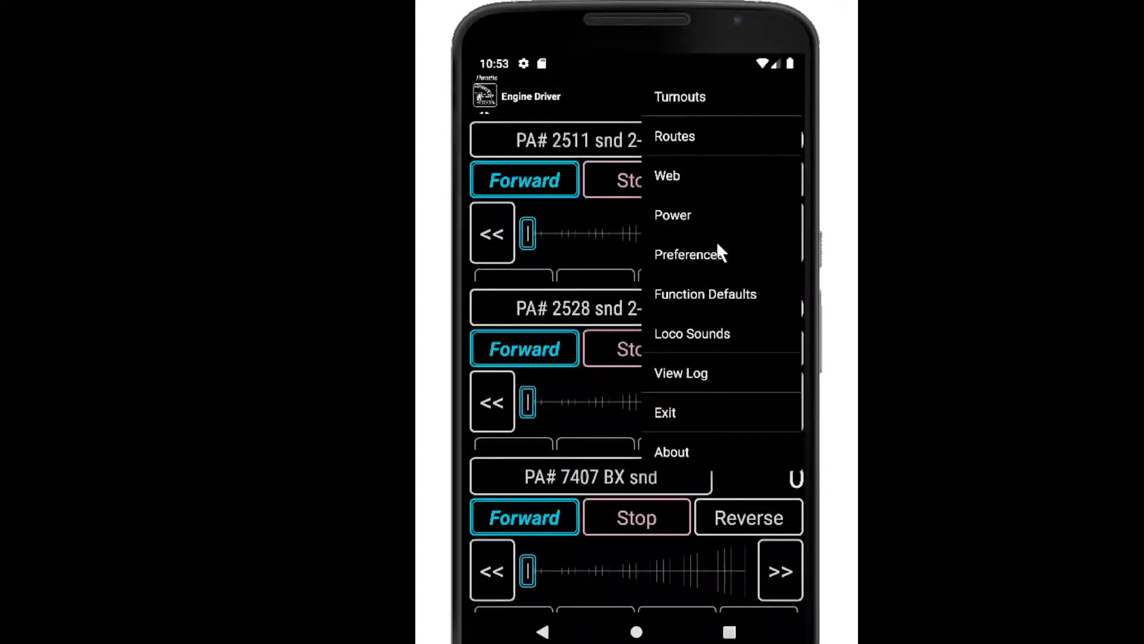
click(718, 251)
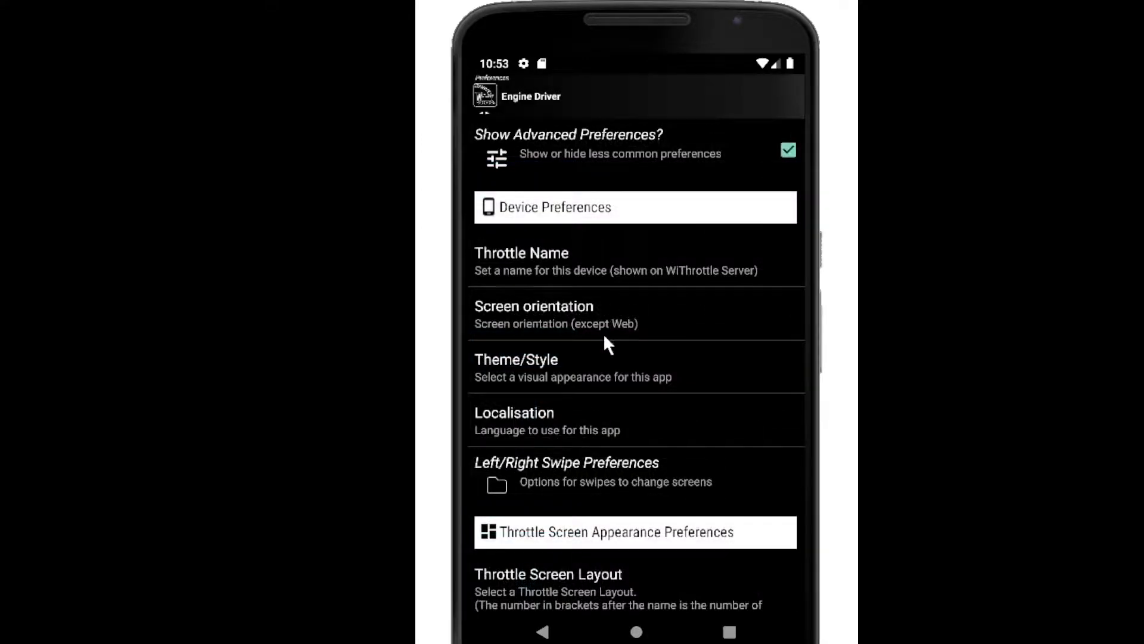
drag(592, 492, 614, 251)
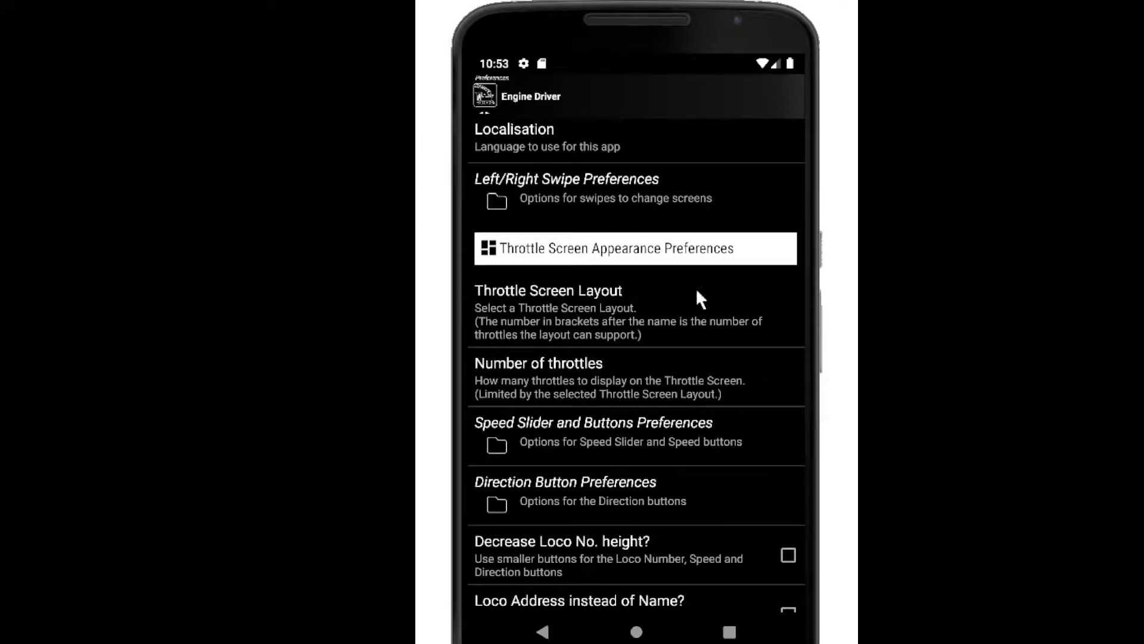
click(637, 303)
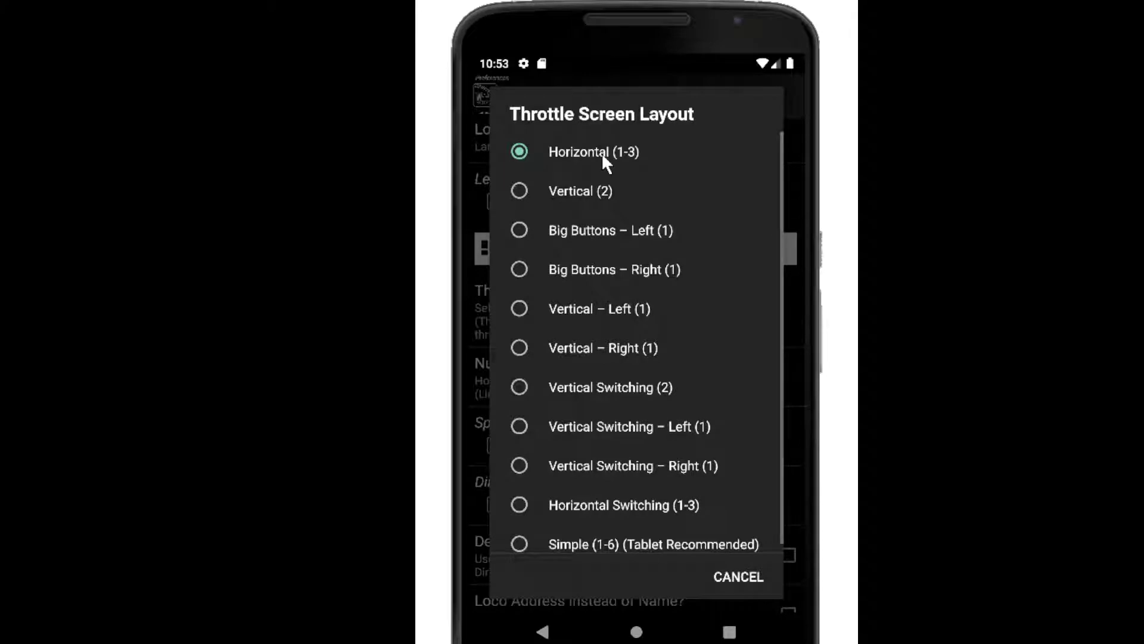
click(581, 190)
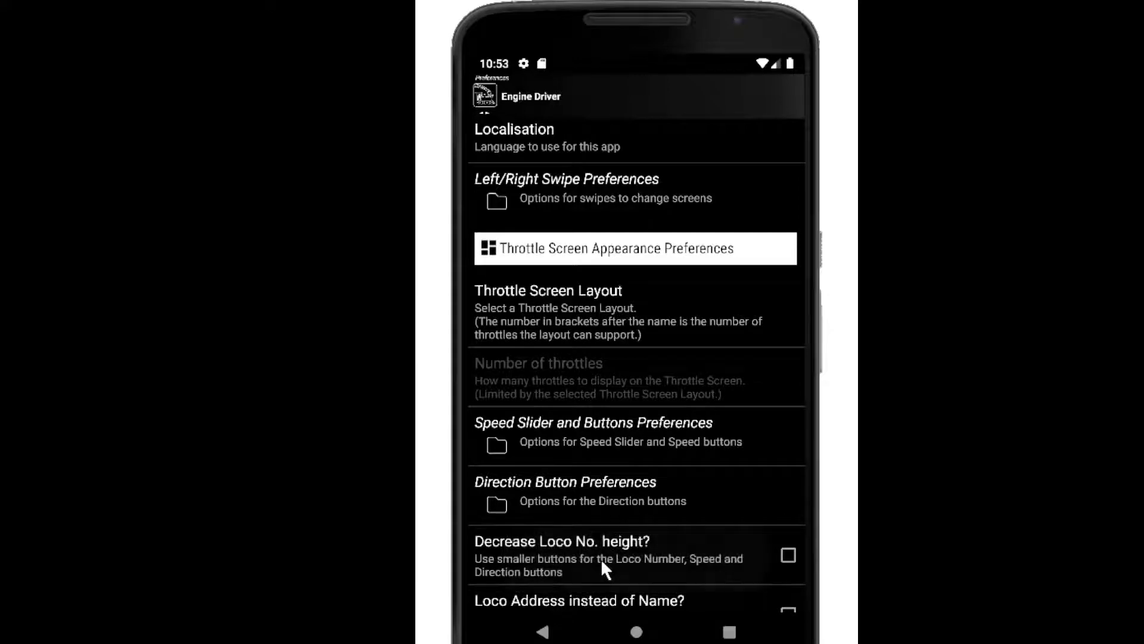
click(631, 307)
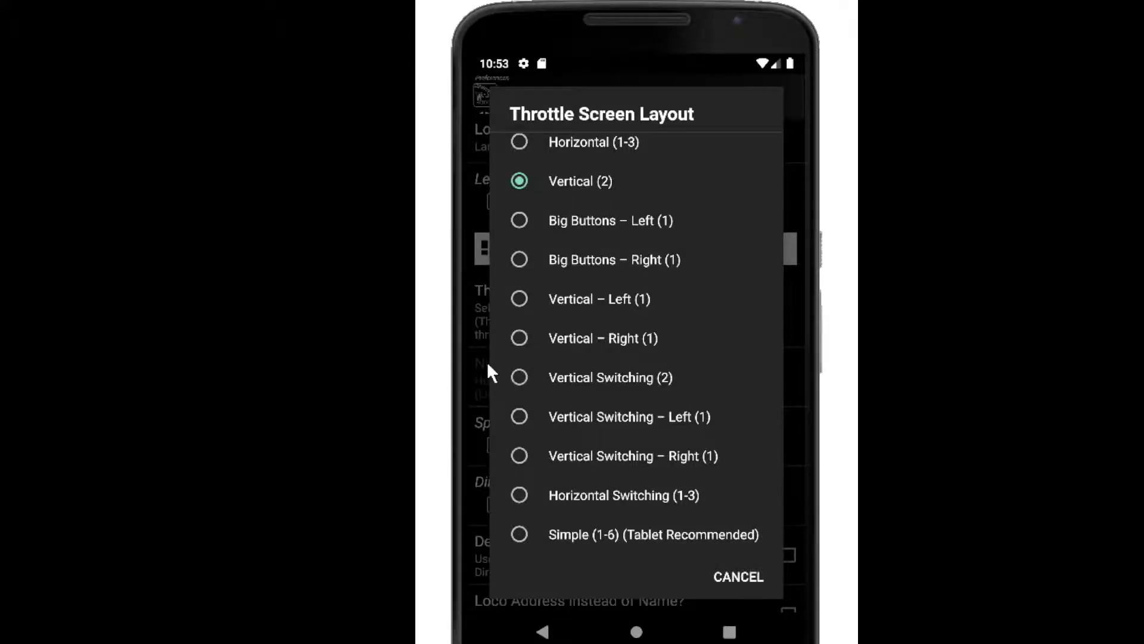
click(718, 577)
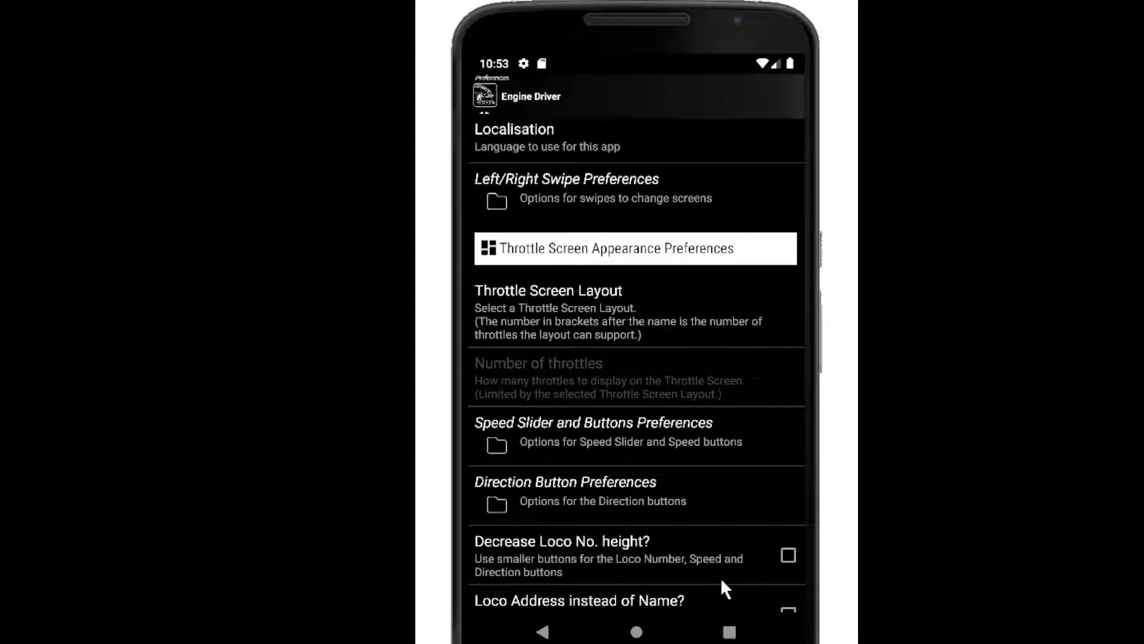
click(544, 633)
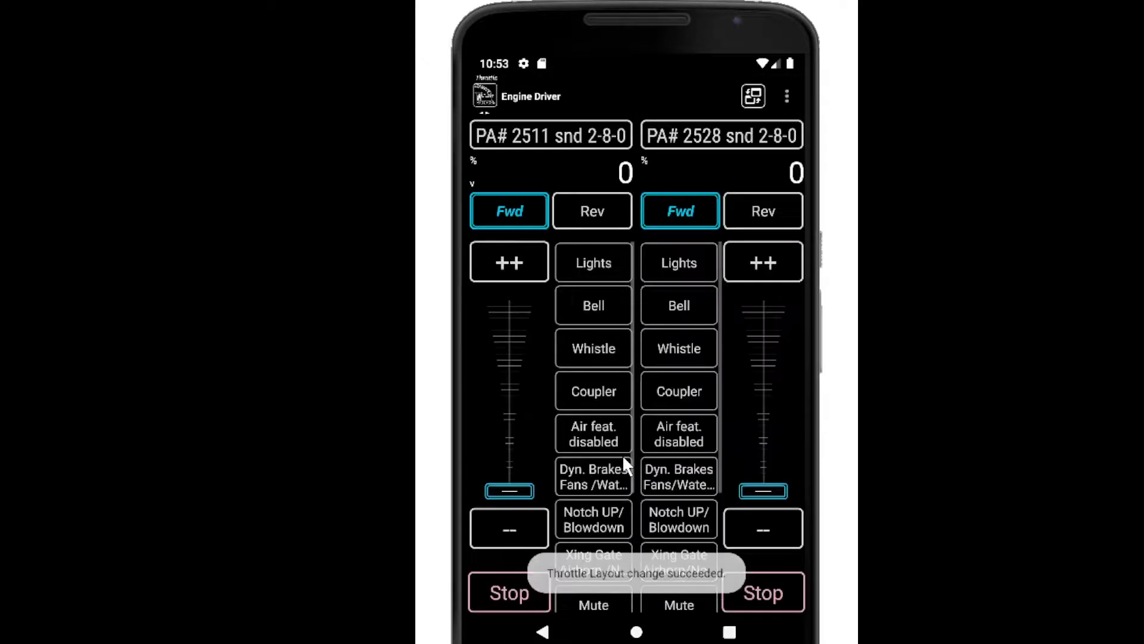
- Raise both loco sliders, then bring PA# 2511 down to 27% running forward
drag(509, 491, 508, 339)
drag(759, 467, 765, 321)
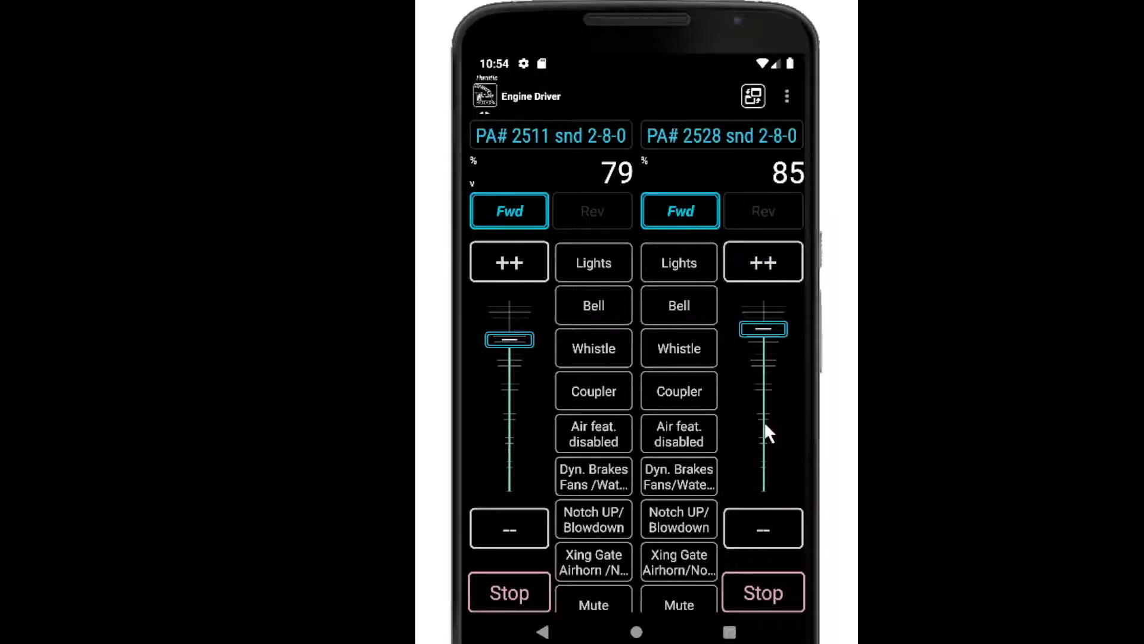
click(512, 466)
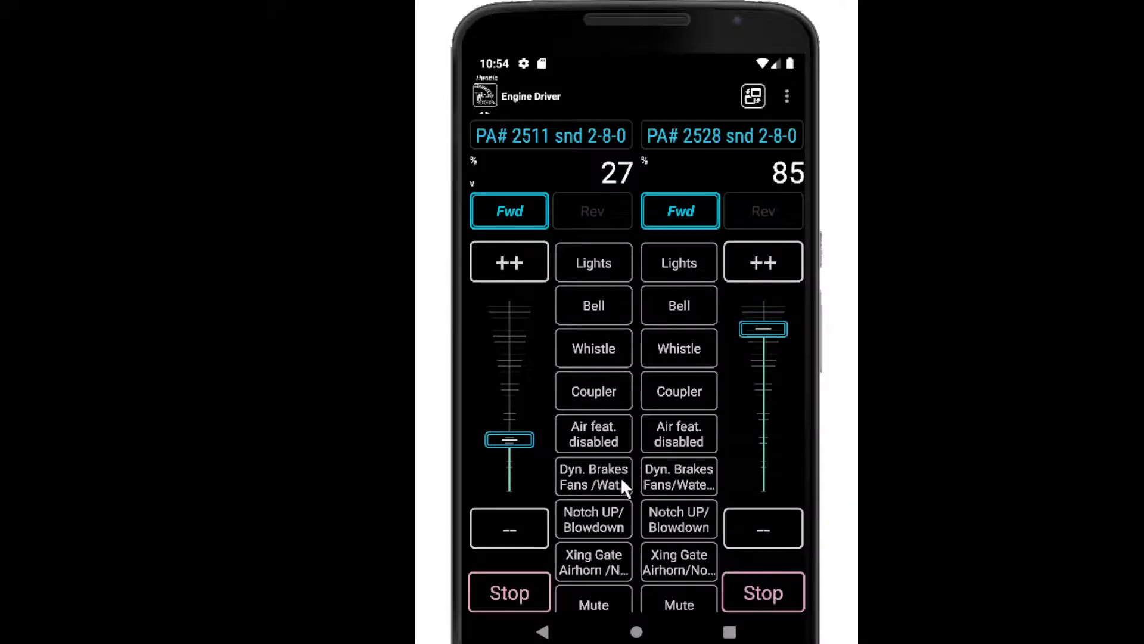
drag(595, 505, 578, 591)
drag(704, 448, 671, 541)
drag(672, 384, 681, 532)
- Stop PA# 2528 at speed 0 and set its direction to reverse
click(768, 585)
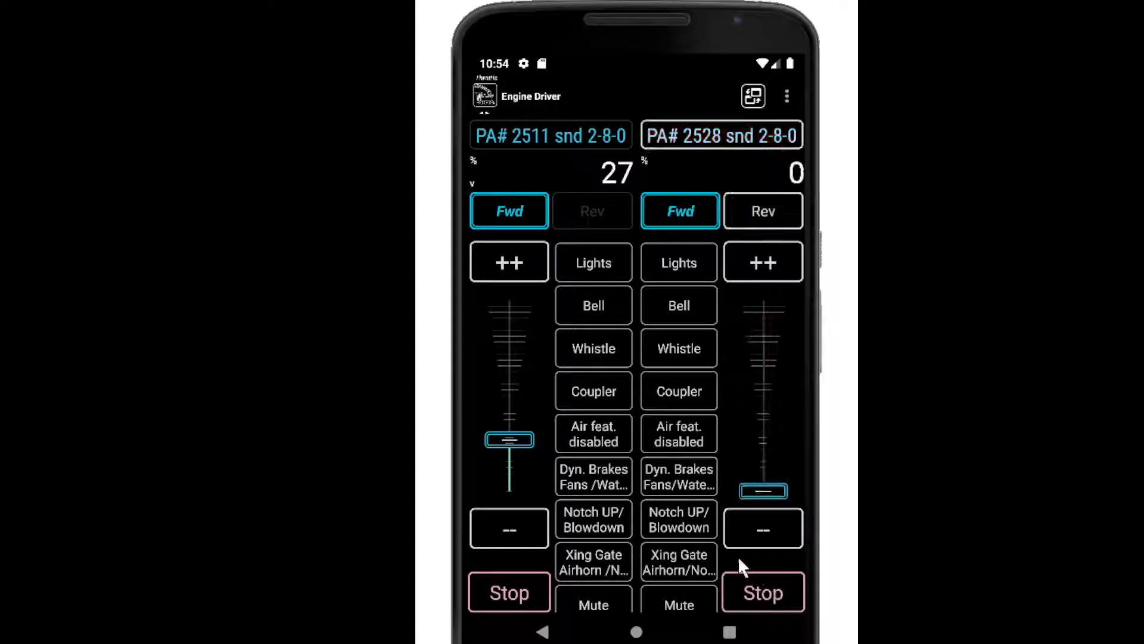
drag(775, 492, 775, 378)
click(781, 584)
click(770, 225)
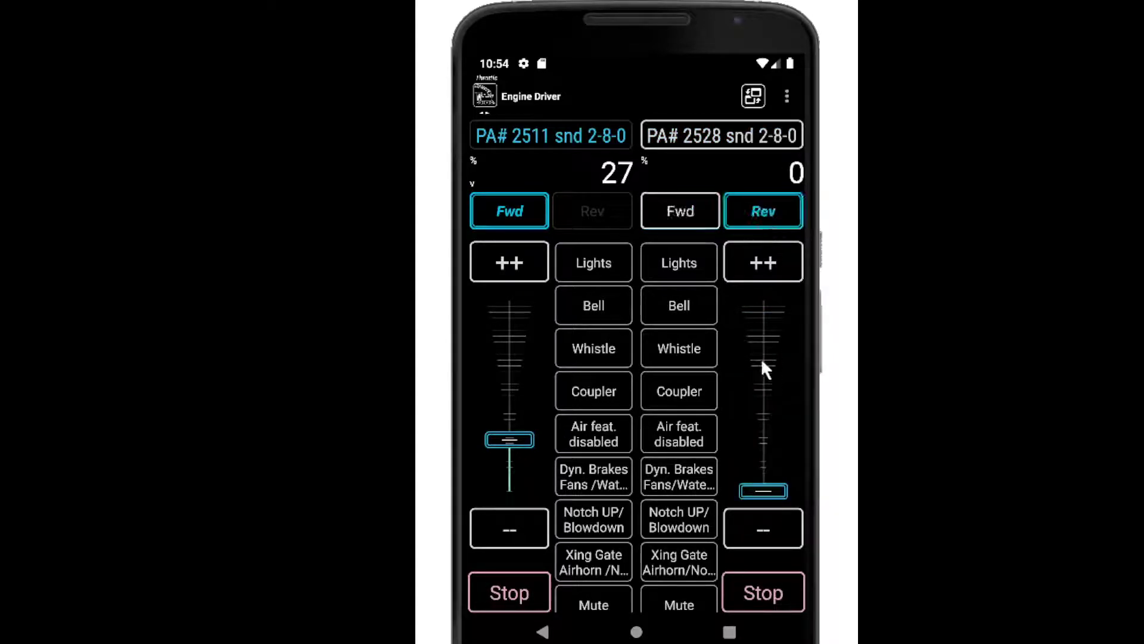
drag(753, 484, 757, 534)
- Open Engine Driver's preferences and look through the direction button settings
click(786, 97)
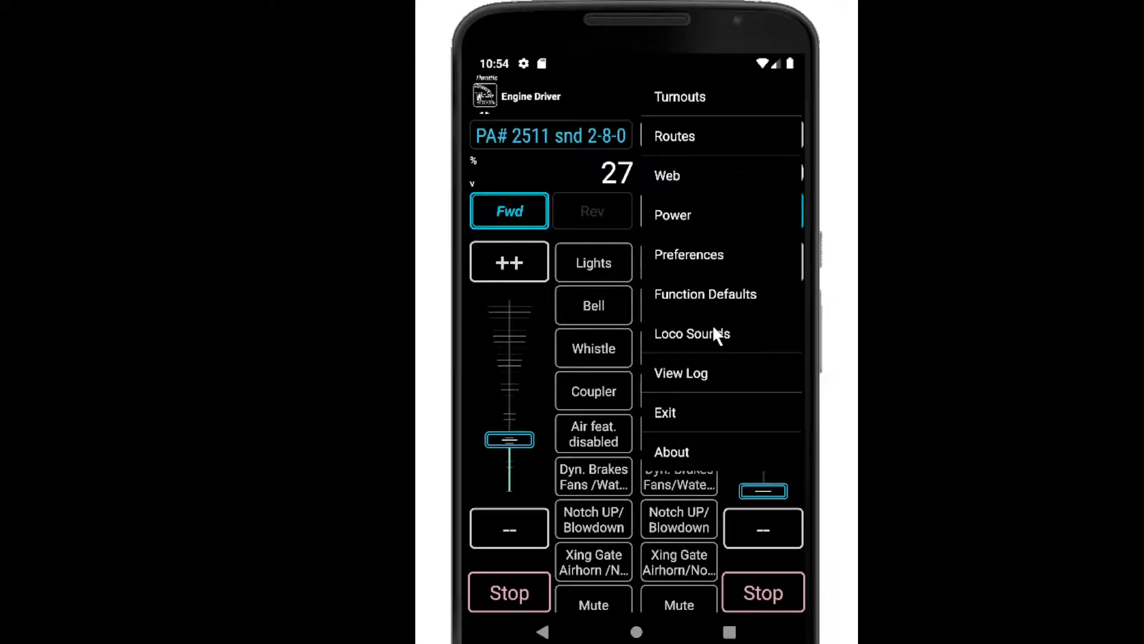
click(702, 255)
drag(634, 449, 672, 248)
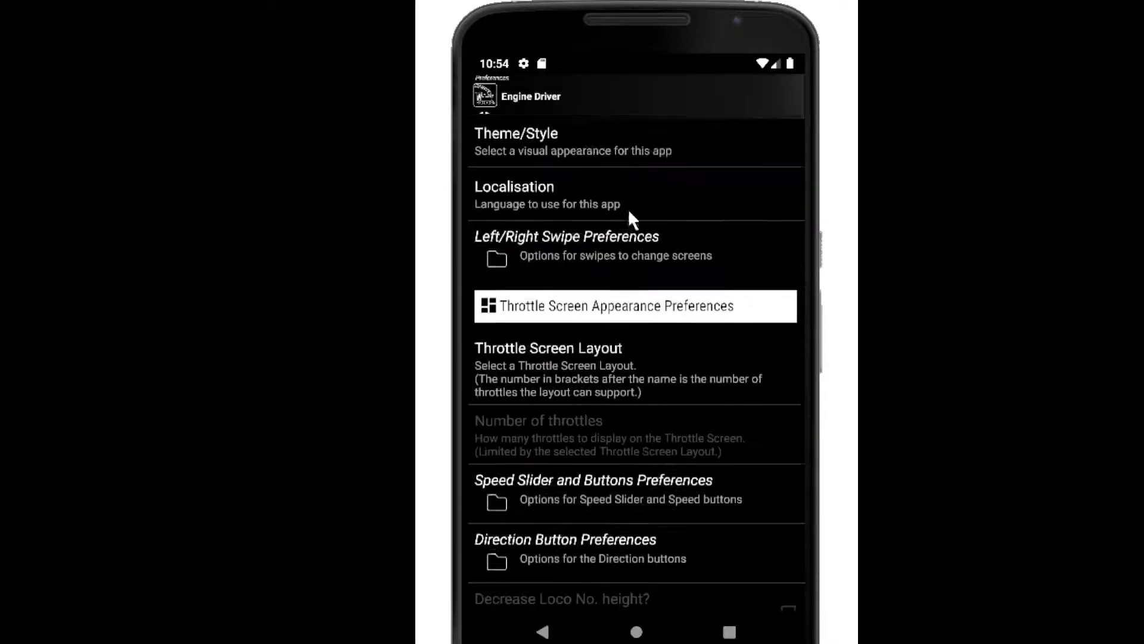
drag(642, 480, 640, 256)
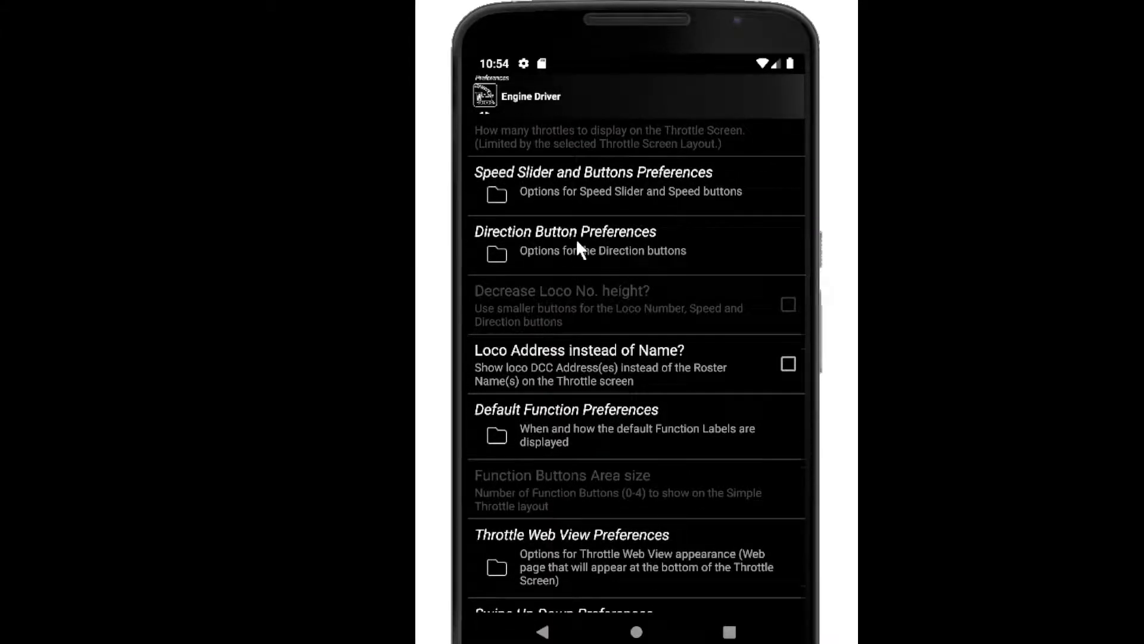
click(568, 235)
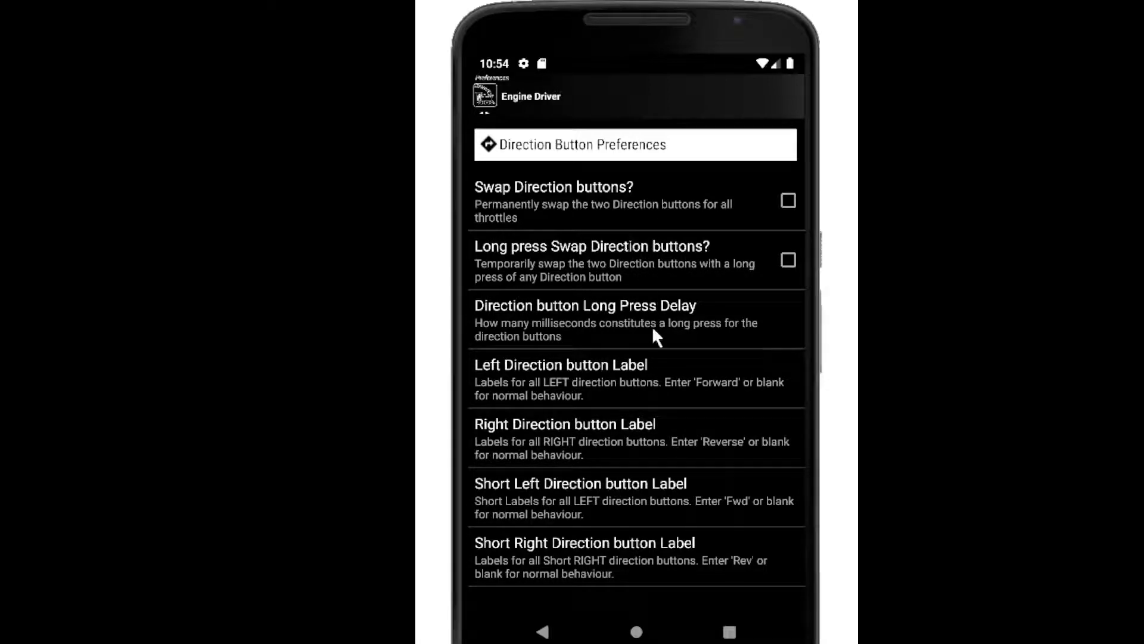
click(542, 633)
- Enable 'Direction change while moving?' and start the right loco back on the throttle screen
drag(636, 467, 630, 177)
drag(619, 383, 613, 199)
drag(624, 396, 613, 141)
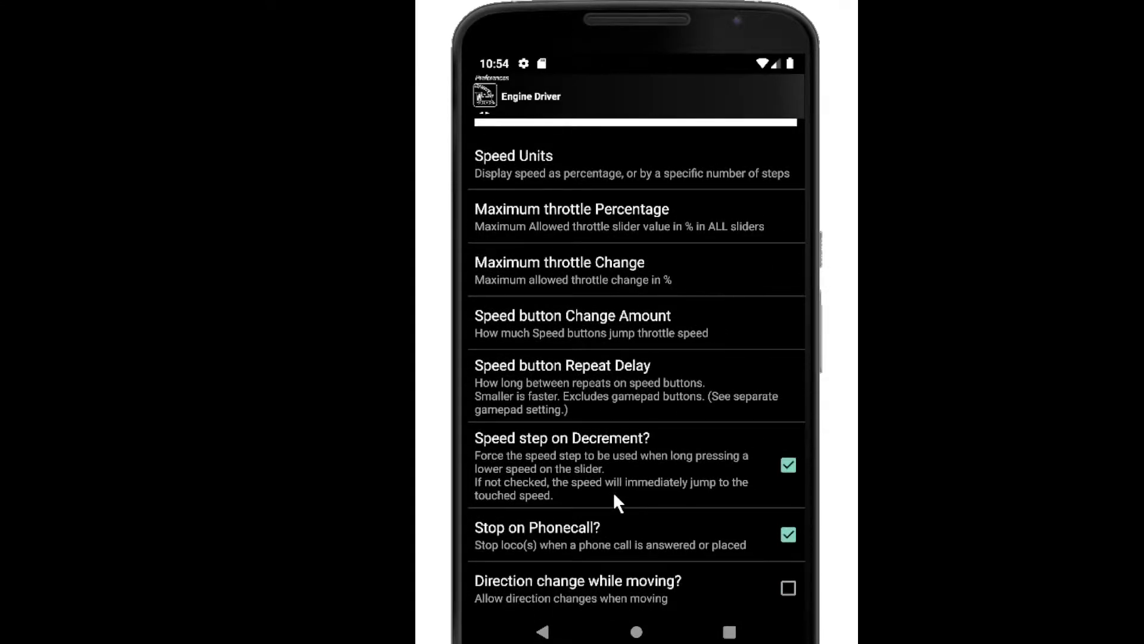
drag(607, 478, 603, 302)
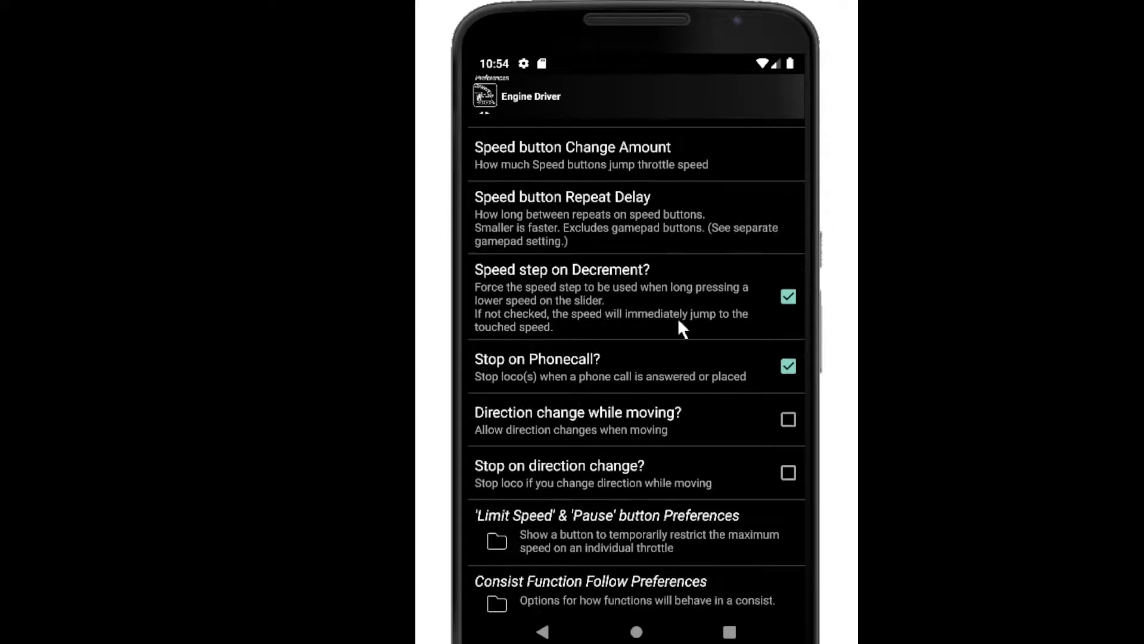
drag(649, 396, 640, 292)
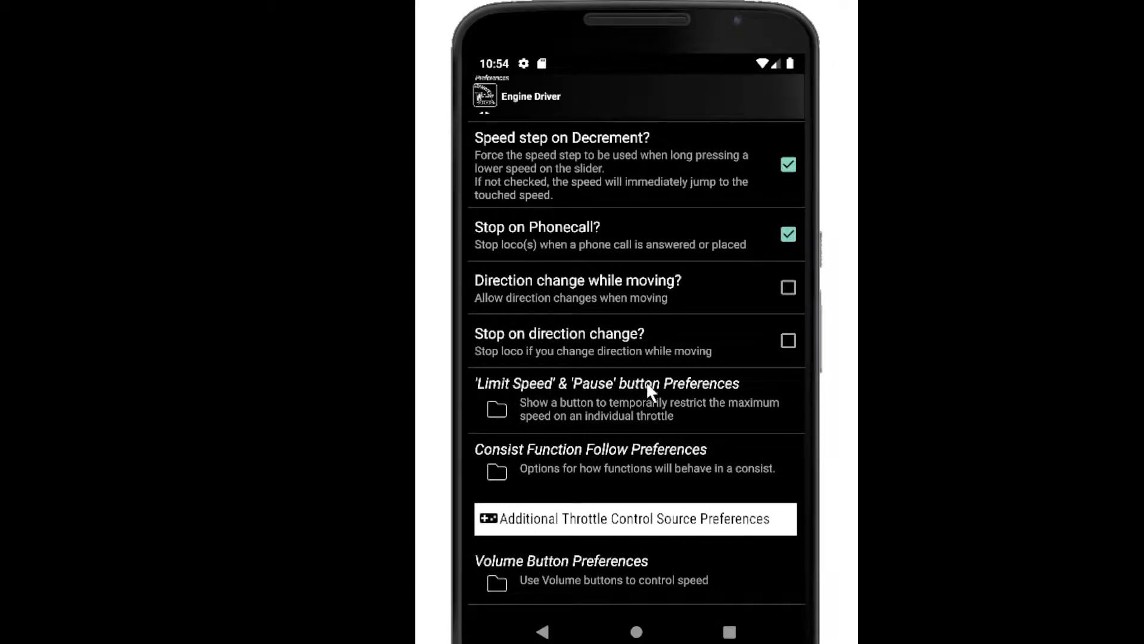
click(789, 287)
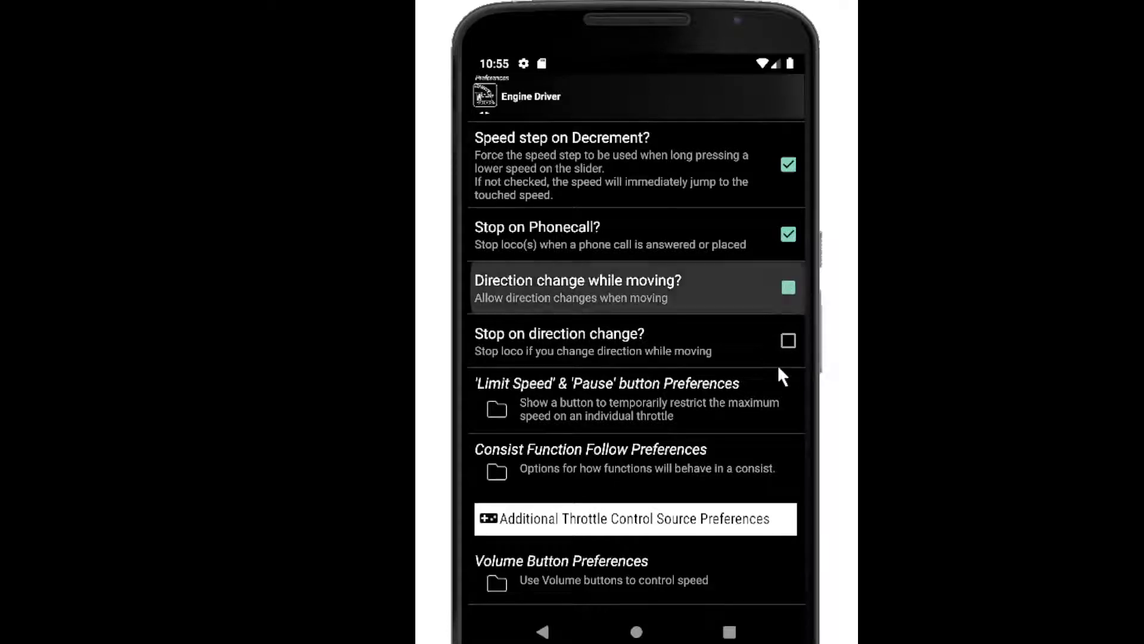
click(543, 633)
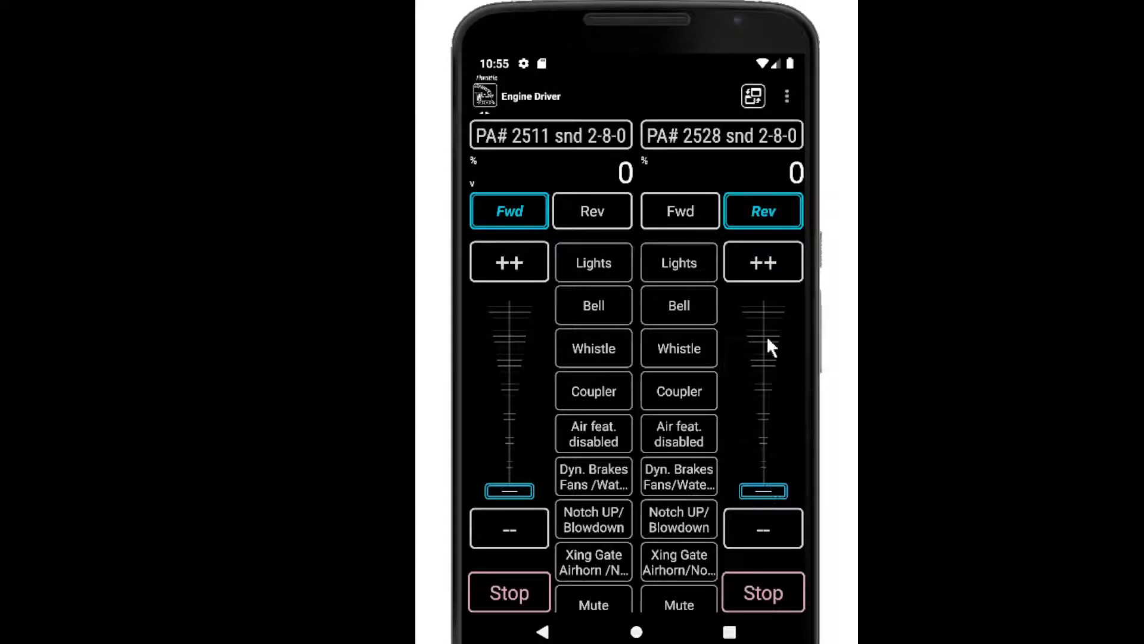
click(769, 466)
- Run PA# 2528 to 87, flip it Forward then Reverse while moving, and return it to 0
drag(767, 464, 757, 325)
click(694, 222)
click(753, 212)
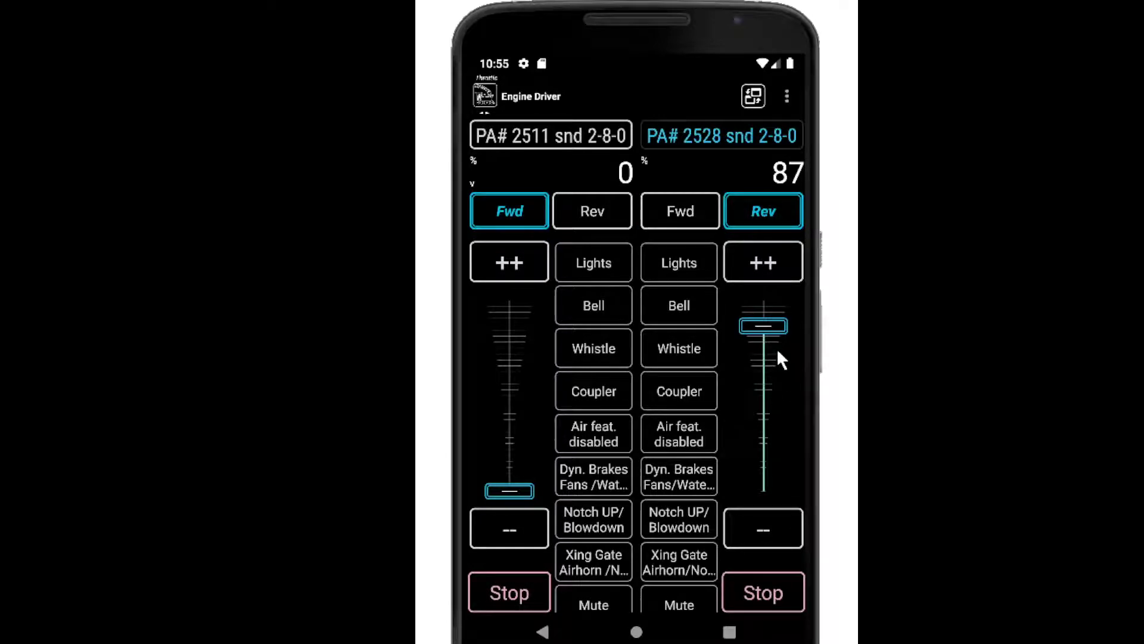
drag(778, 337, 799, 540)
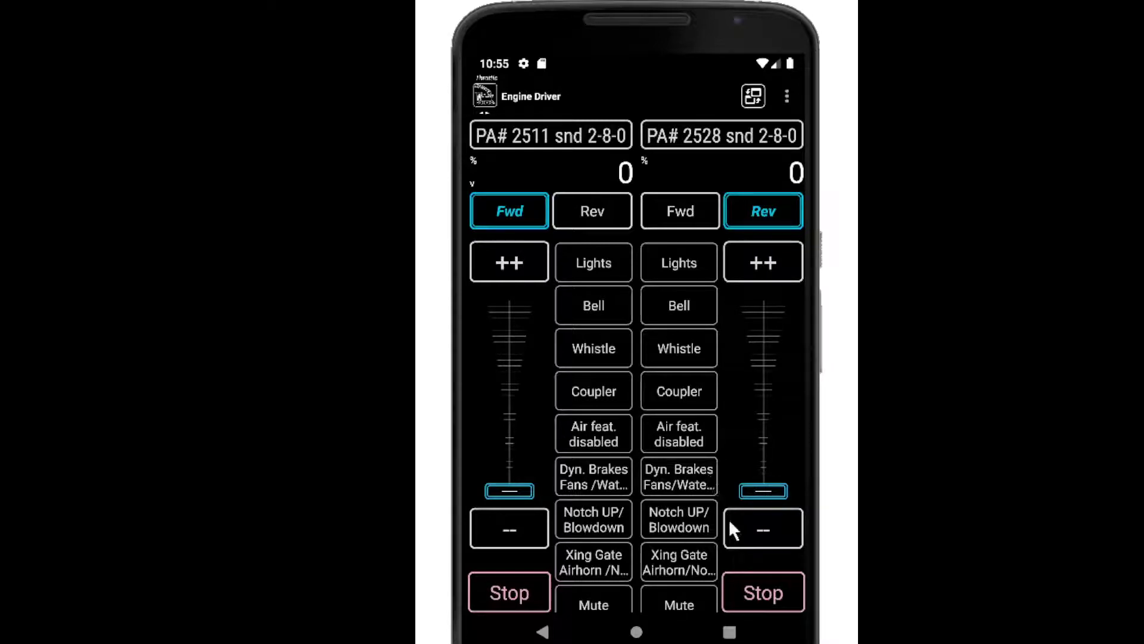
click(784, 93)
- Change the throttle screen layout to Big Buttons – Left (1)
click(722, 264)
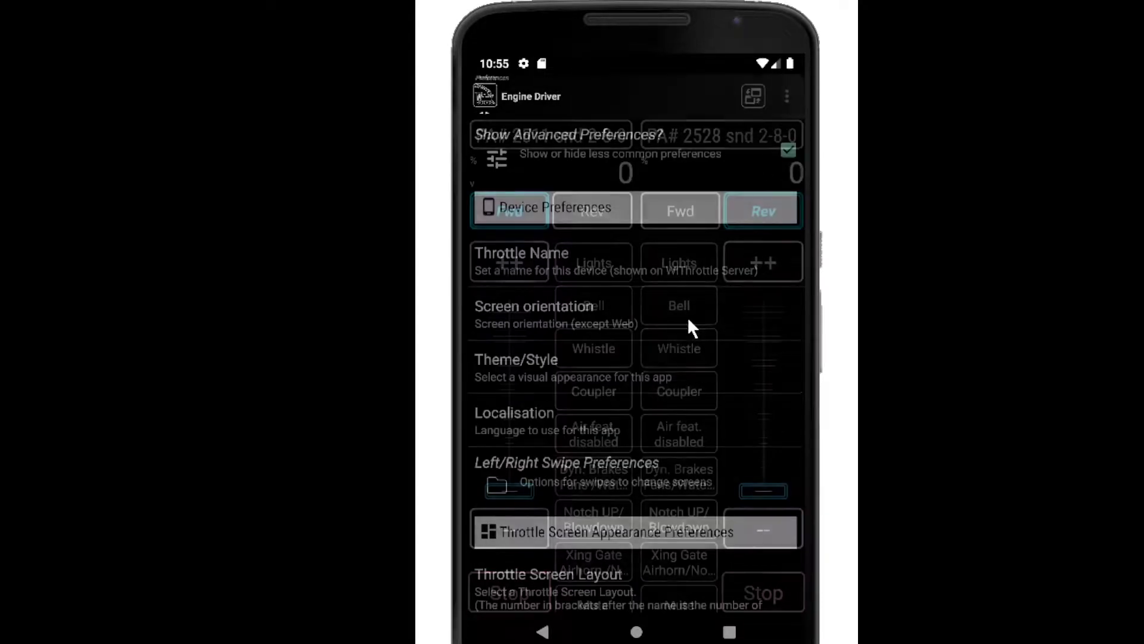
drag(602, 495, 629, 150)
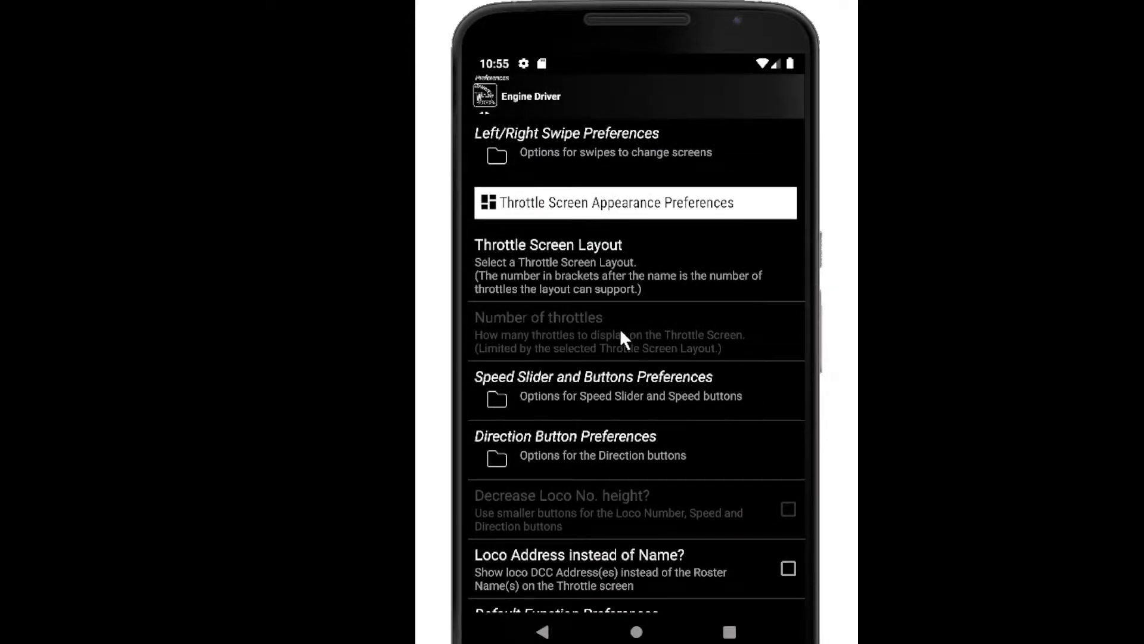
click(605, 255)
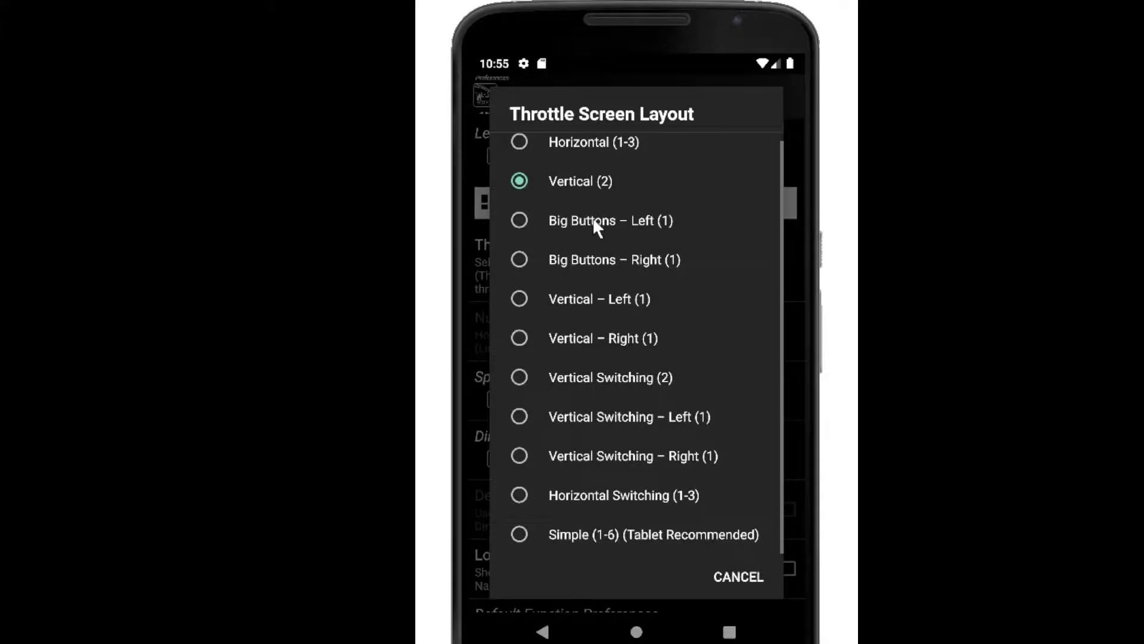
click(592, 217)
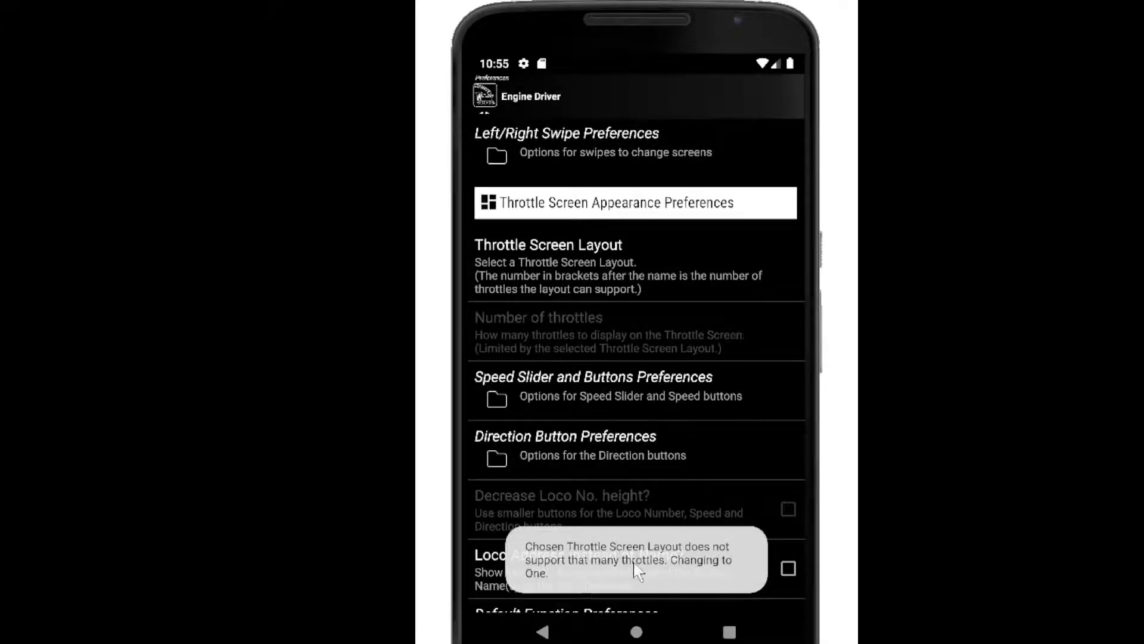
click(546, 633)
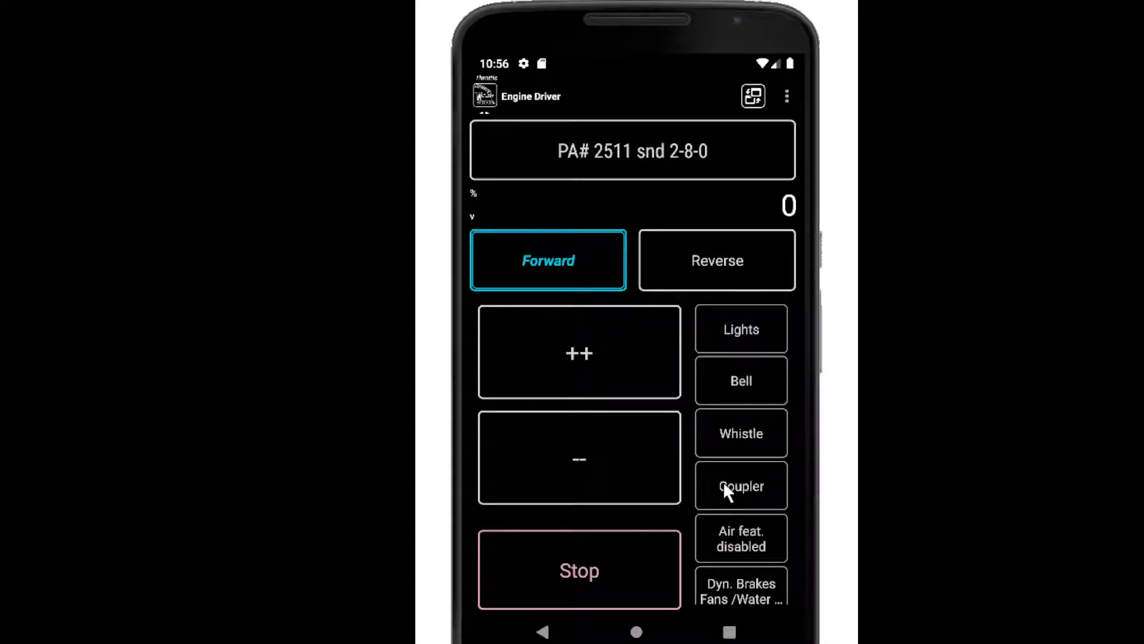
- Raise PA# 2511 to speed 24 with ++, then lower it back to 0 with --
drag(626, 334, 626, 335)
click(607, 452)
drag(607, 451, 606, 452)
mouse_move(738, 535)
mouse_down()
mouse_move(720, 367)
mouse_move(740, 220)
mouse_move(725, 503)
mouse_move(756, 398)
mouse_move(756, 328)
mouse_move(730, 525)
mouse_up()
click(787, 97)
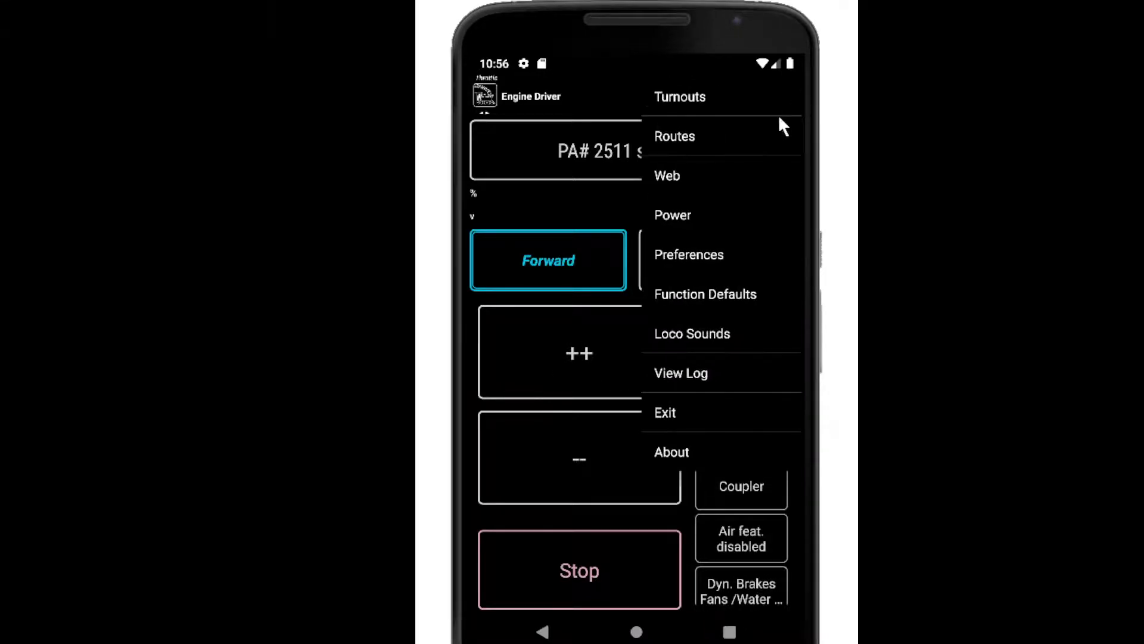
- Change the throttle screen layout to Big Buttons – Right (1)
click(700, 252)
drag(672, 440, 660, 119)
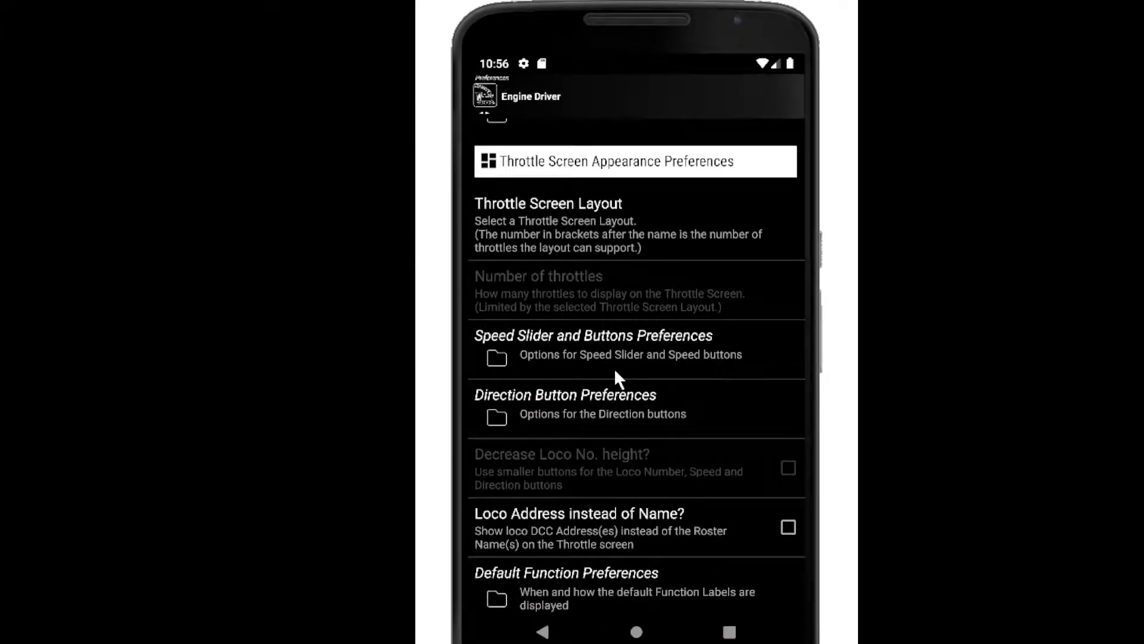
click(620, 229)
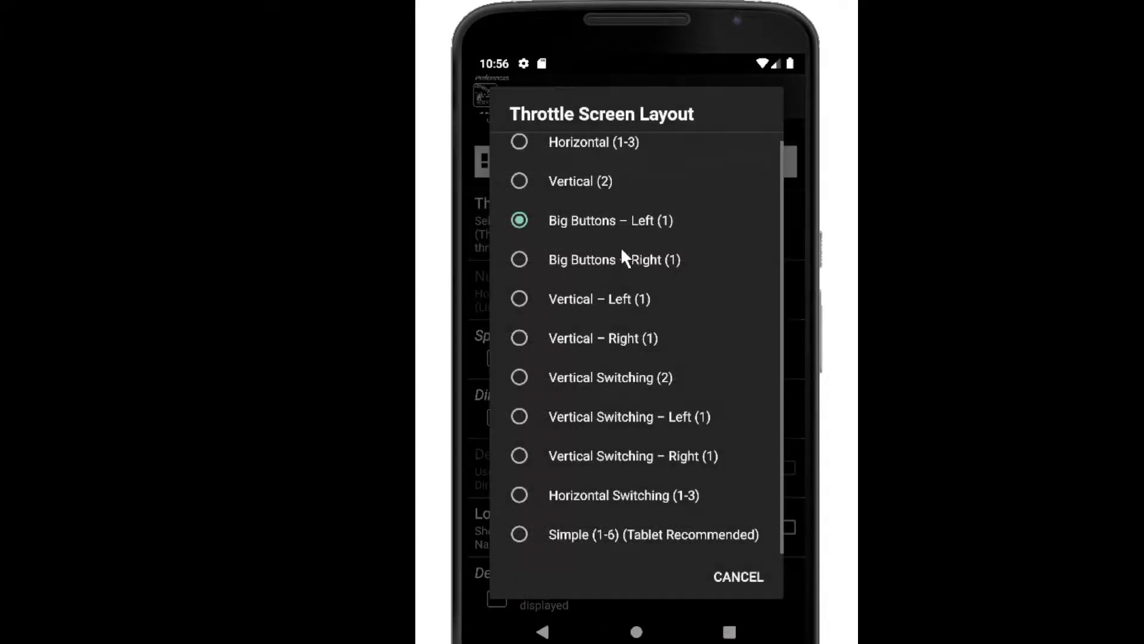
click(612, 256)
click(542, 632)
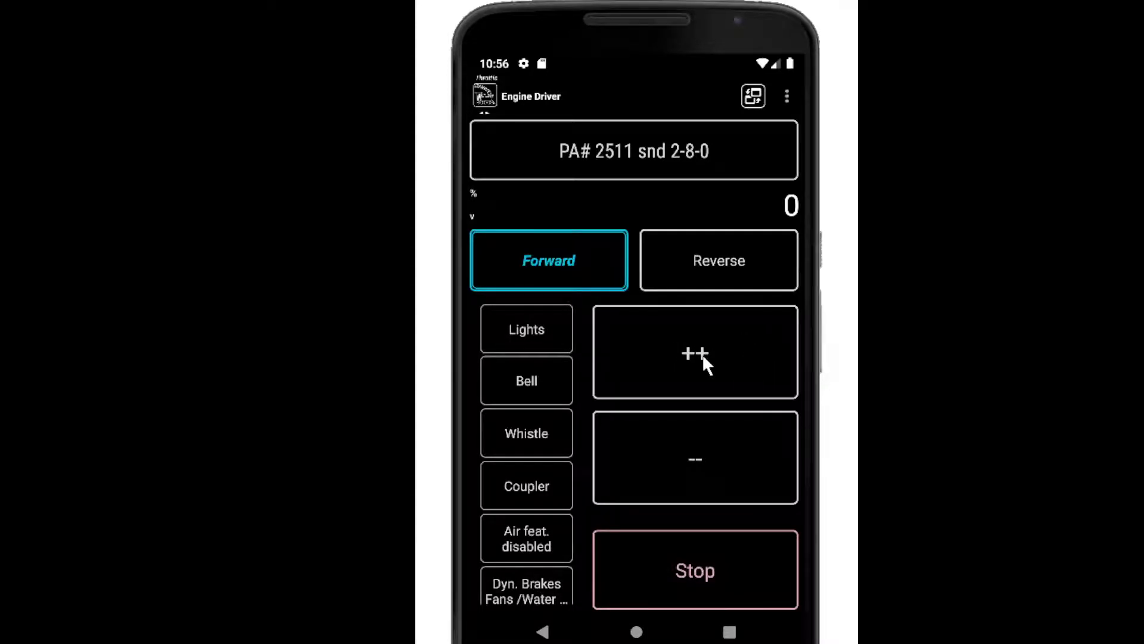
- Step PA# 2511's speed up twice, then back down to 0
click(684, 355)
click(685, 355)
click(672, 459)
click(672, 460)
drag(542, 467, 512, 551)
- Change the throttle screen layout to Vertical – Left (1)
click(787, 97)
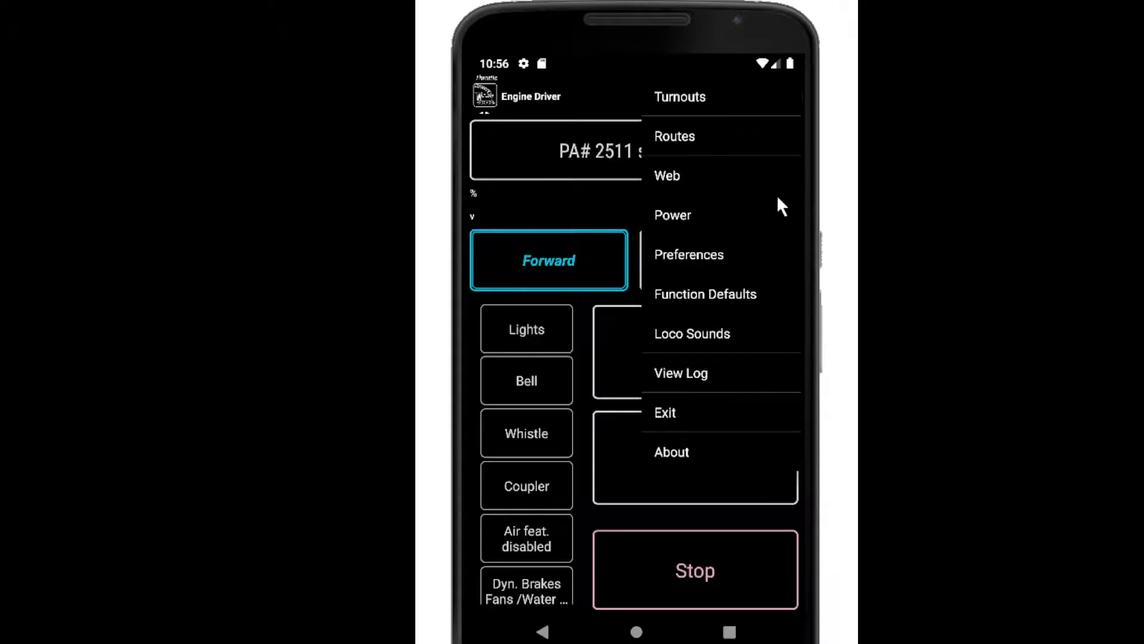
click(714, 270)
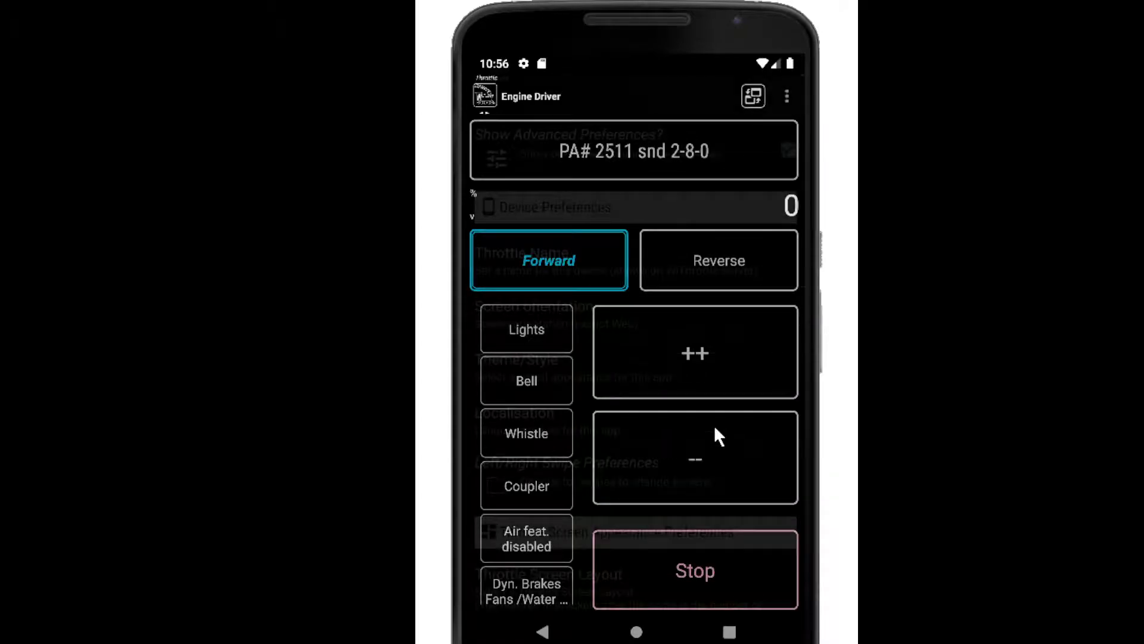
drag(677, 396, 682, 149)
click(614, 366)
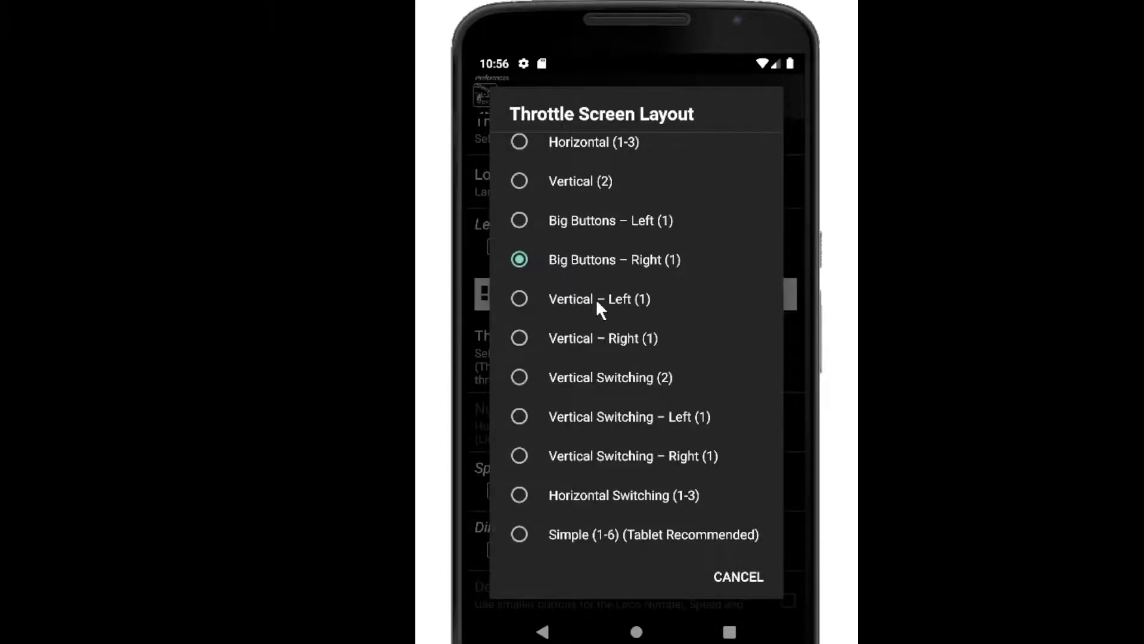
click(596, 299)
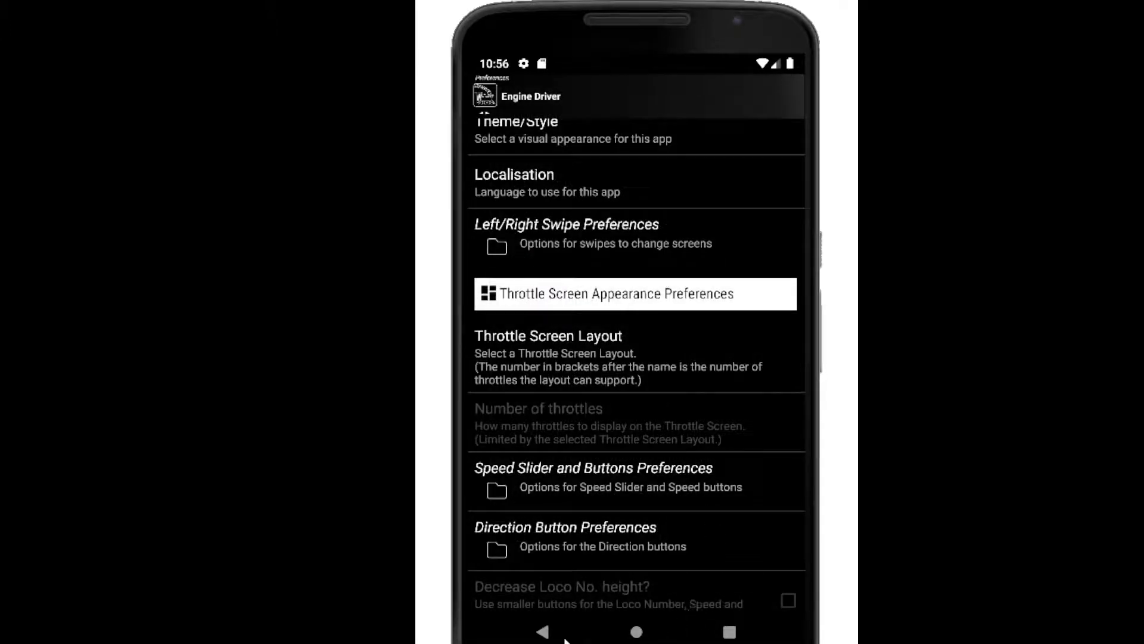
click(543, 633)
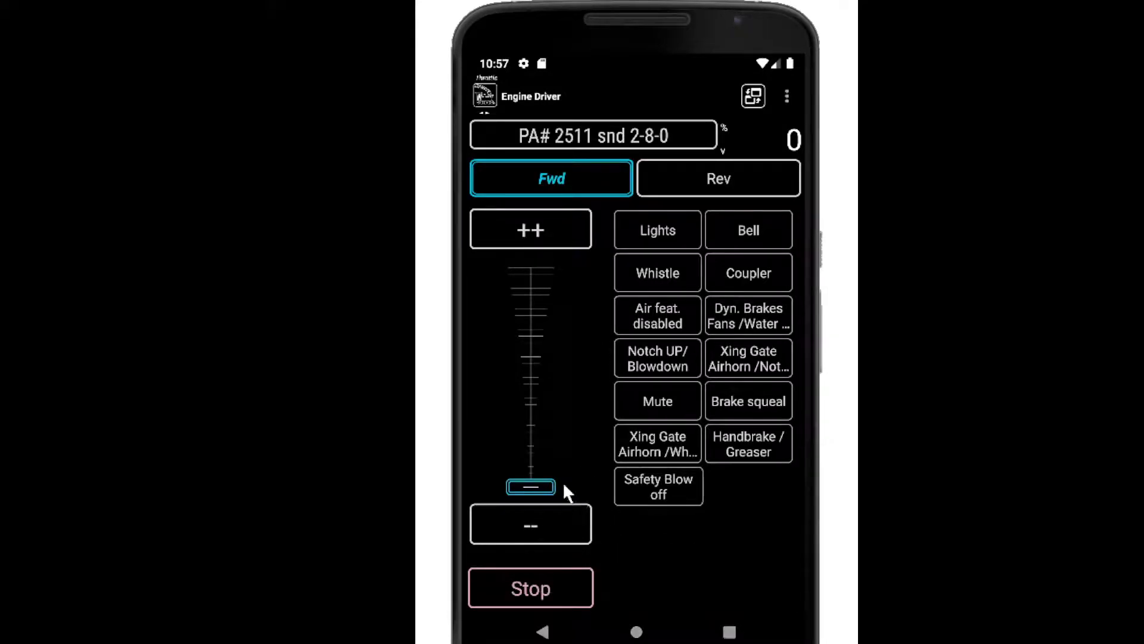
- Slide PA# 2511 up and back to about 22, then to 0, up to 40, and back to 0
drag(542, 486, 552, 338)
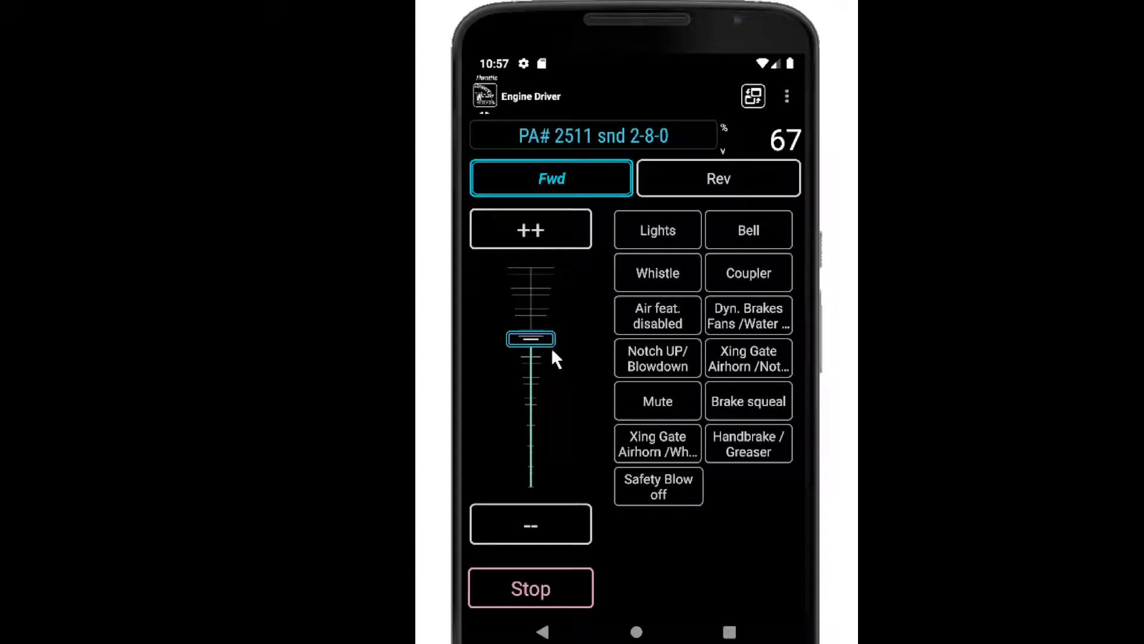
drag(545, 339, 542, 438)
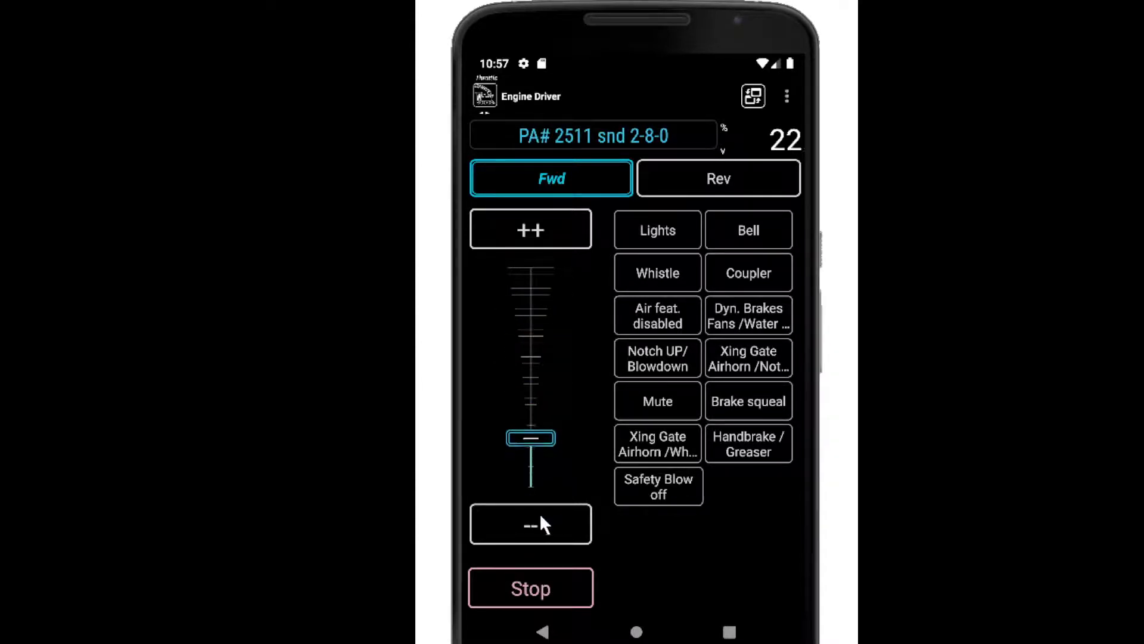
click(556, 520)
click(539, 234)
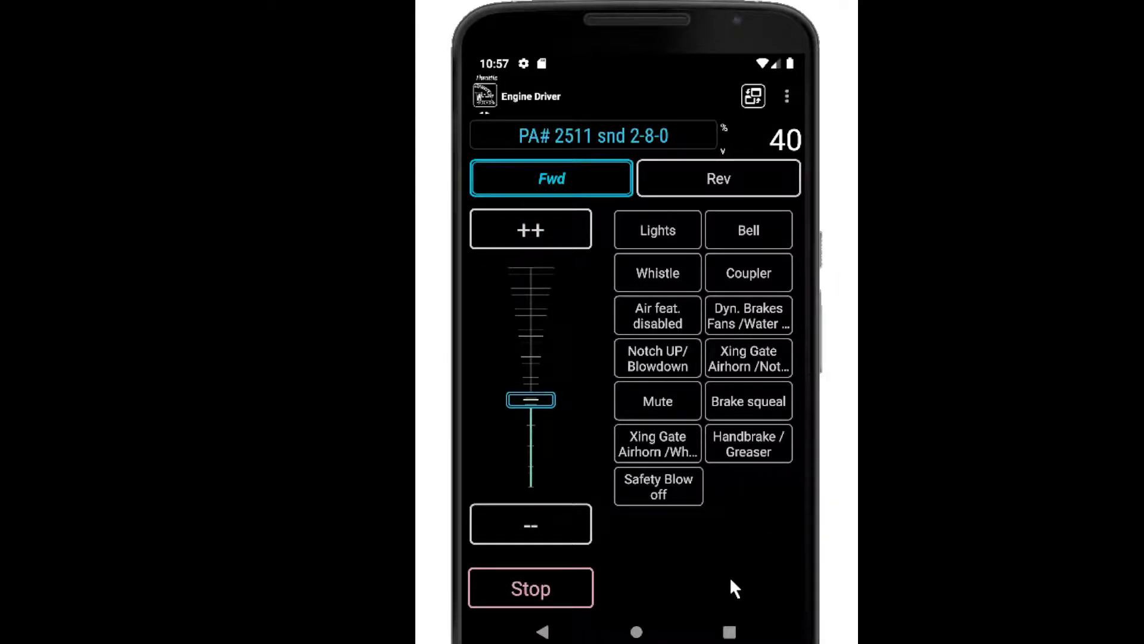
click(532, 525)
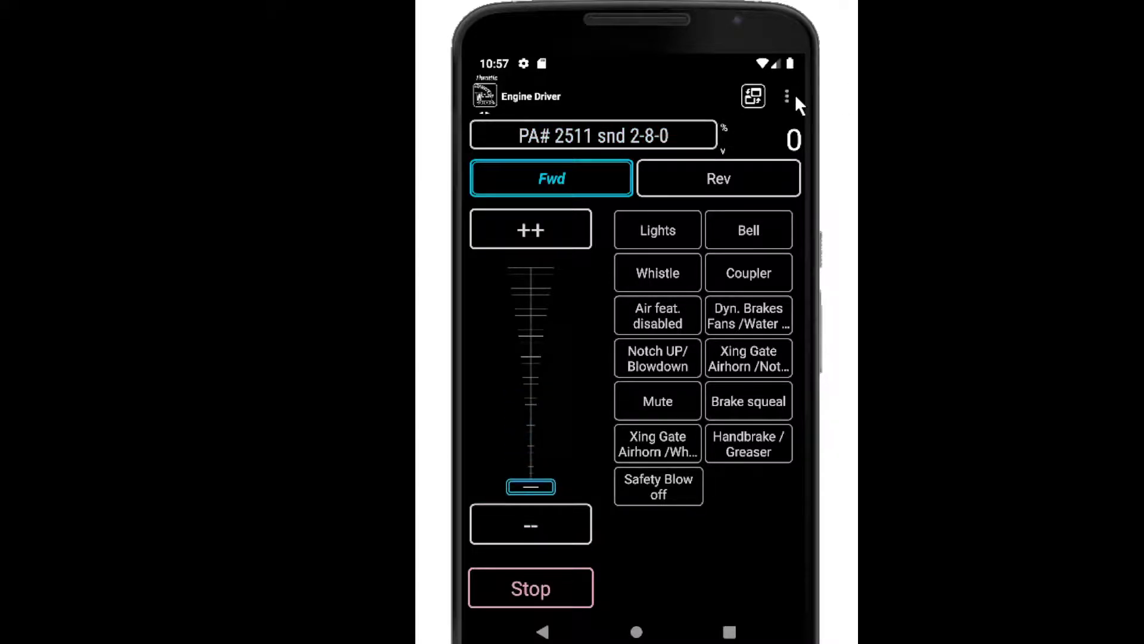
- Switch to the Vertical – Right (1) layout and run PA# 2511 forward at speed 22
click(714, 253)
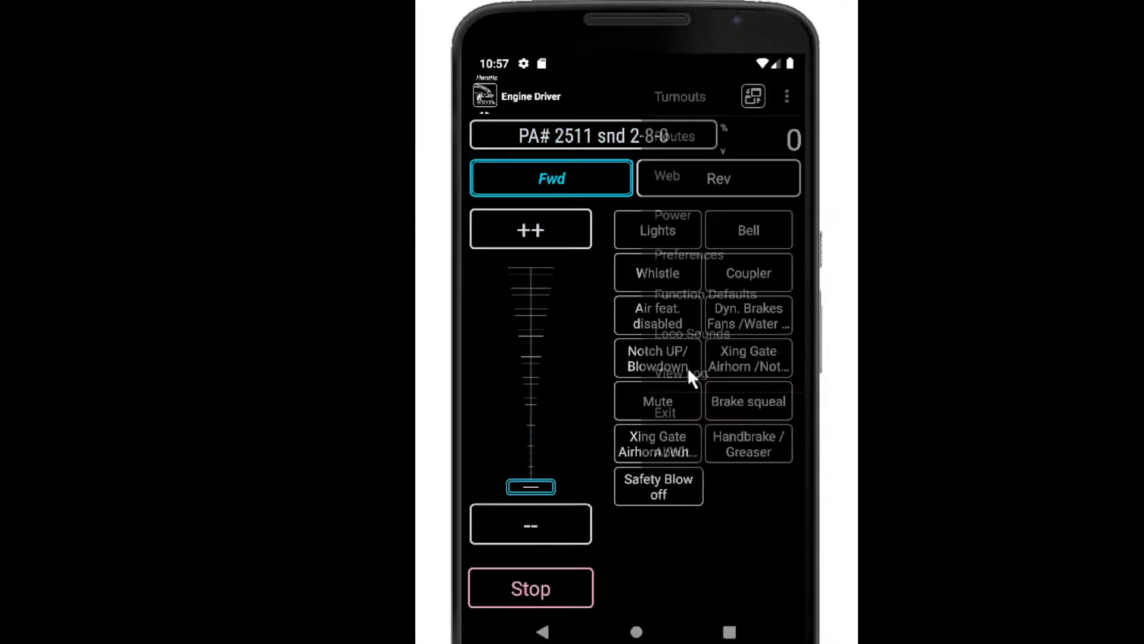
drag(638, 481, 645, 195)
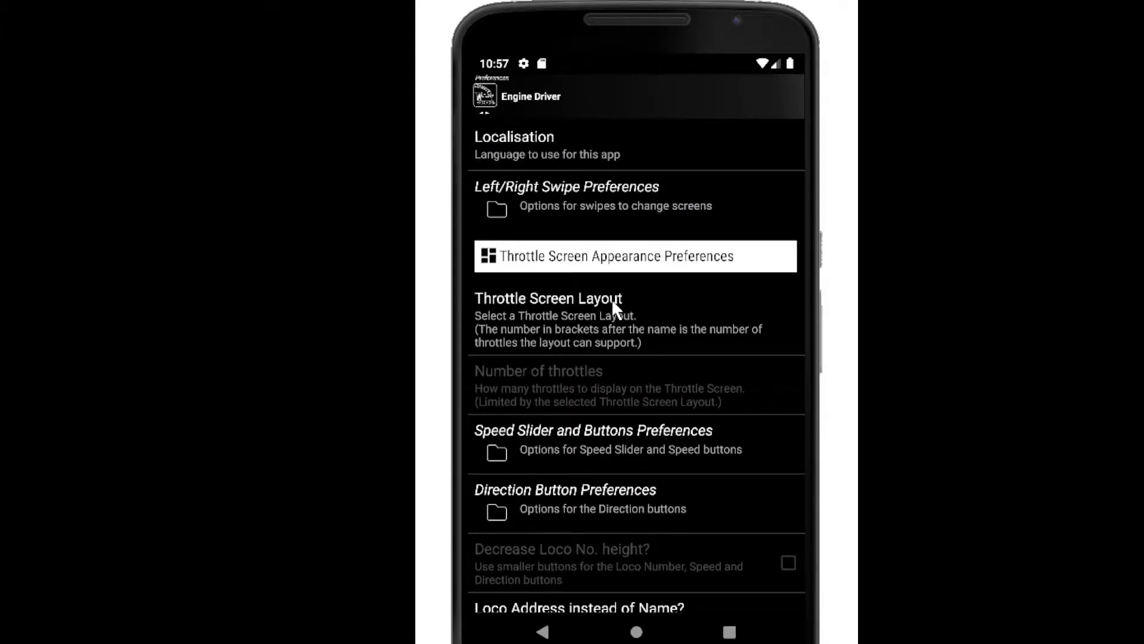
click(611, 300)
click(628, 338)
click(561, 627)
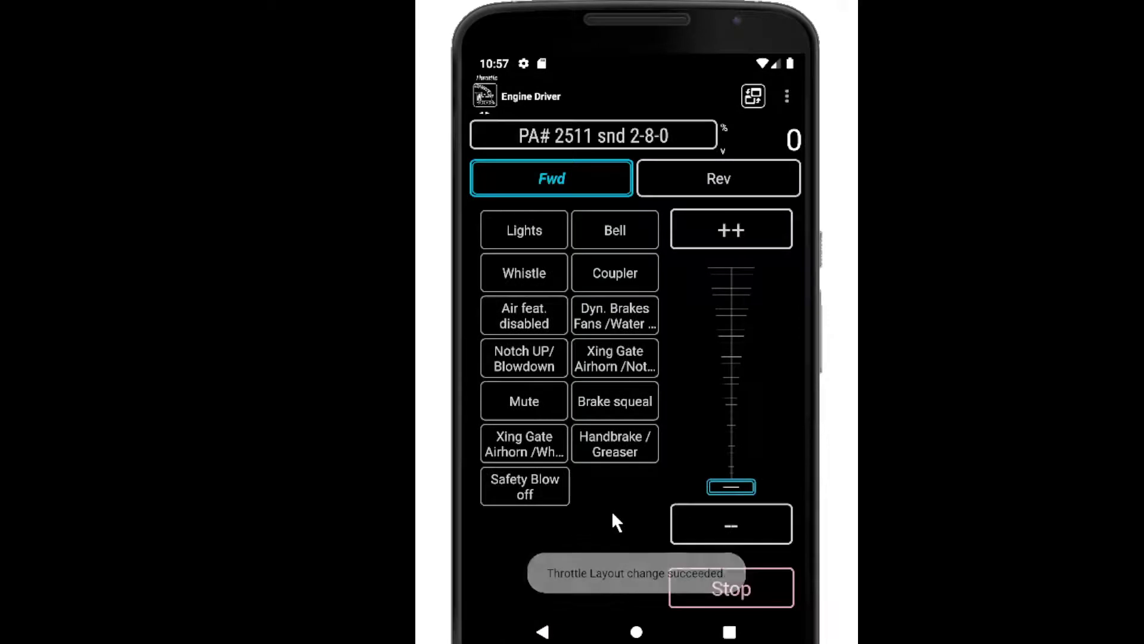
drag(726, 467, 735, 445)
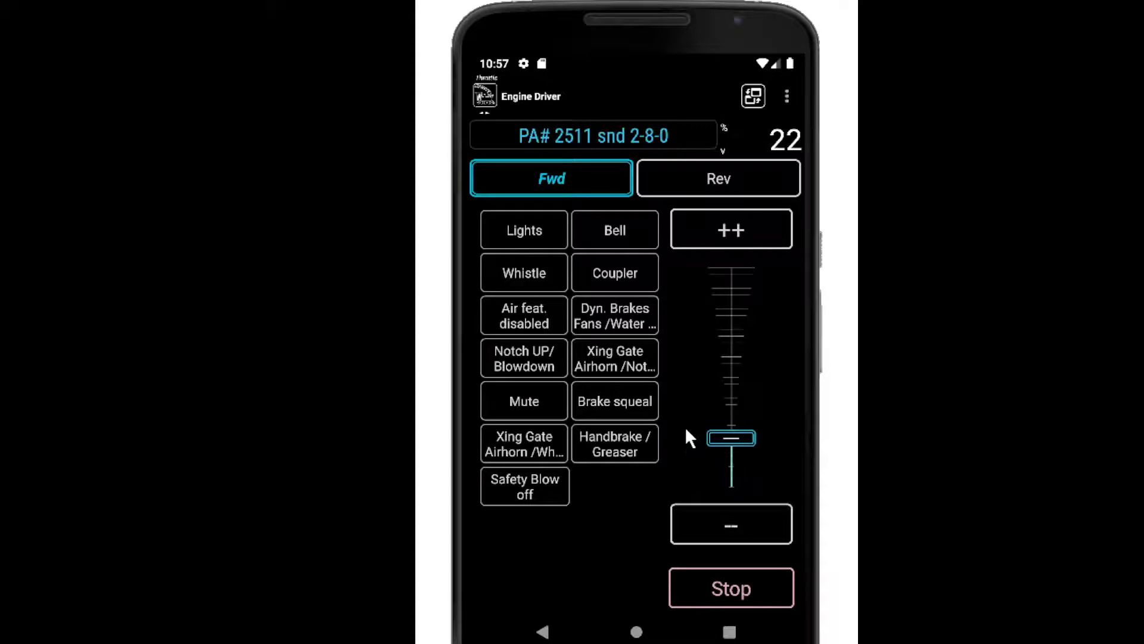
click(786, 96)
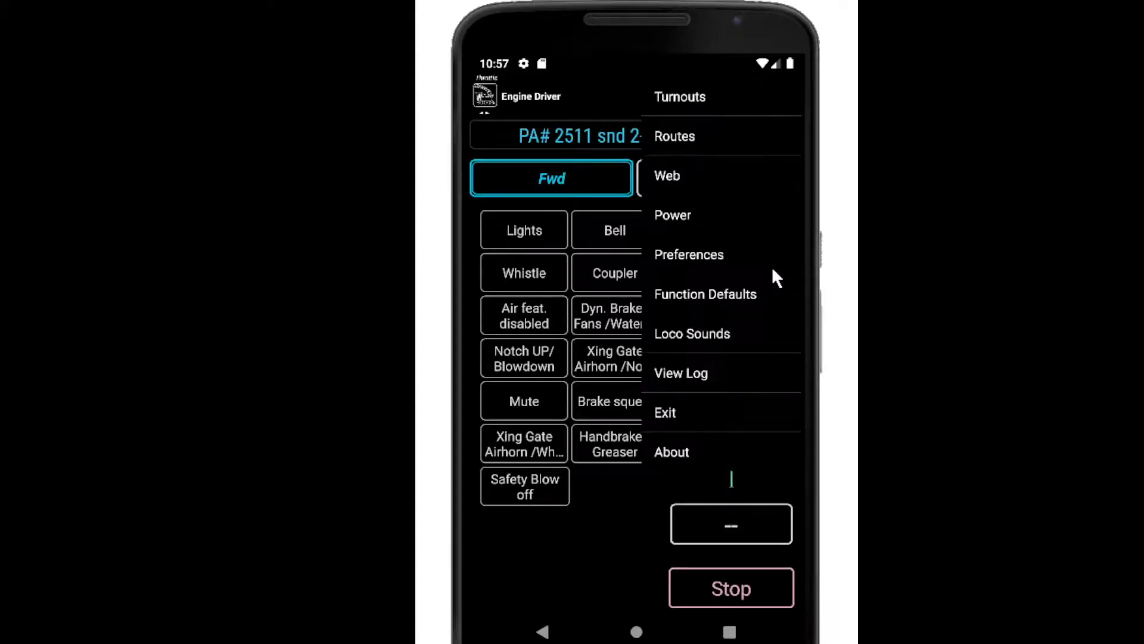
- Change the throttle screen layout to Vertical Switching (2)
click(736, 267)
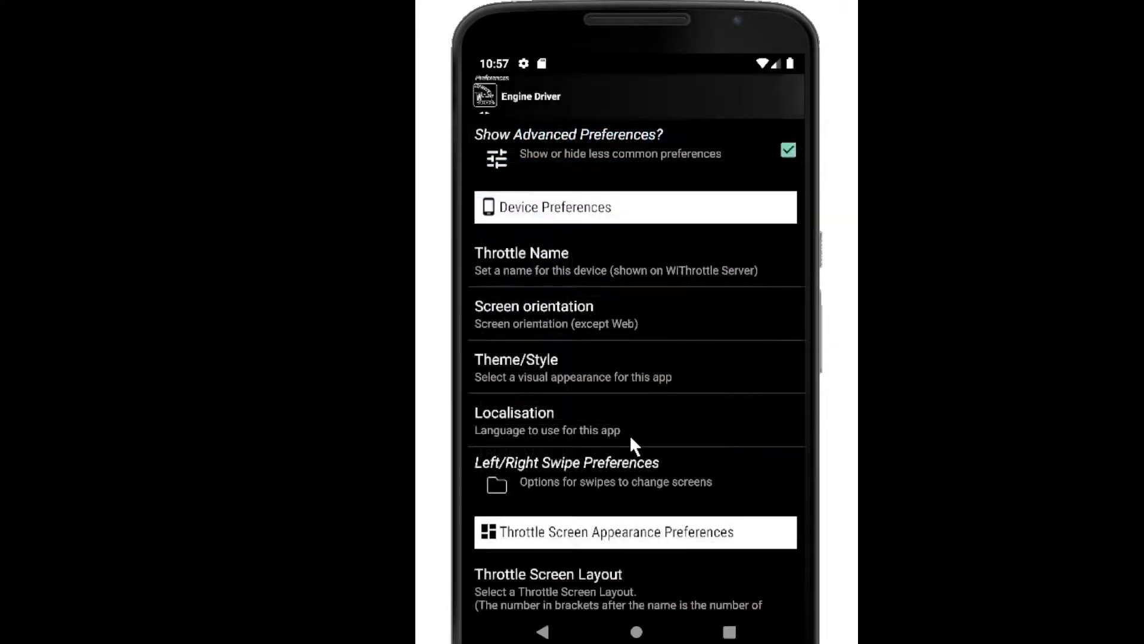
click(574, 574)
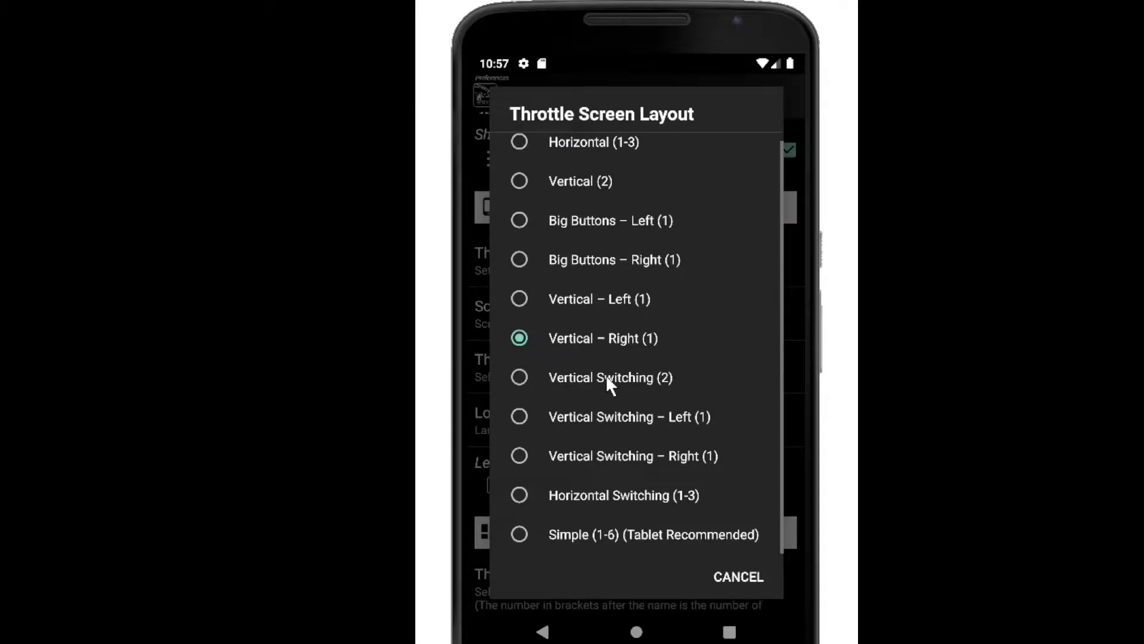
click(606, 374)
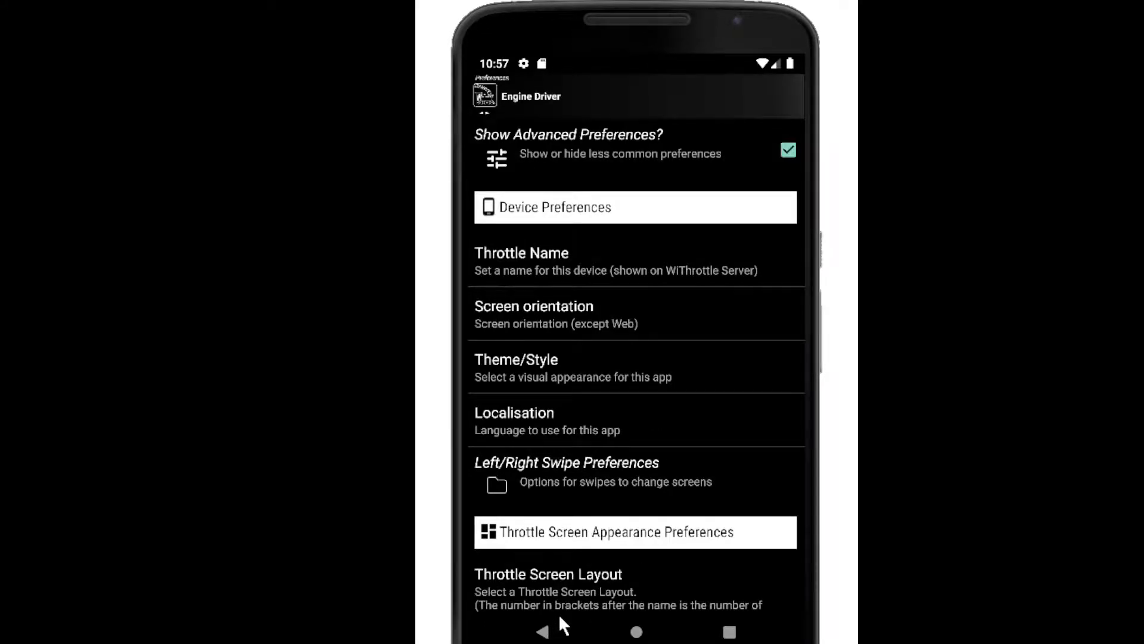
click(543, 632)
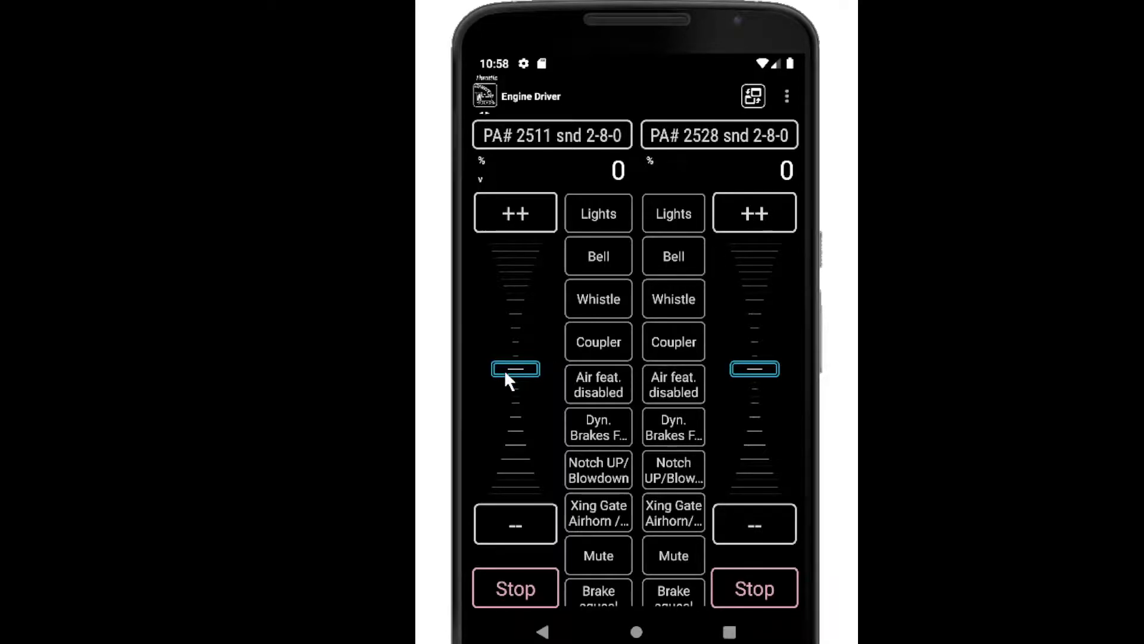
- Run PA# 2511's slider up to speed 68, then reopen the preferences
drag(504, 370, 521, 470)
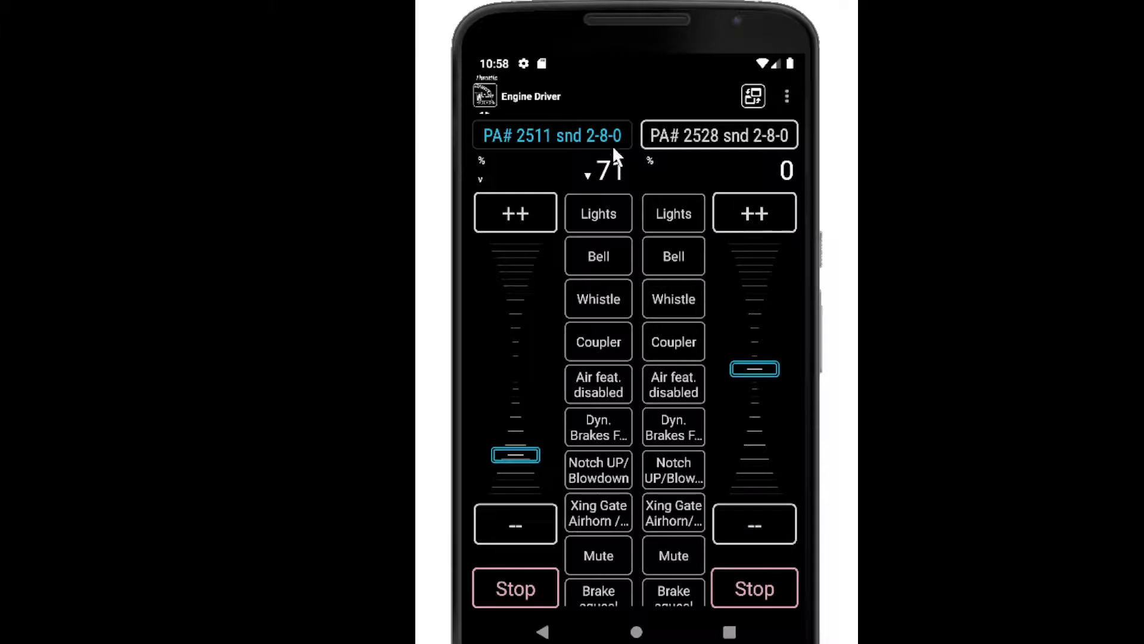
drag(504, 450, 513, 245)
click(505, 525)
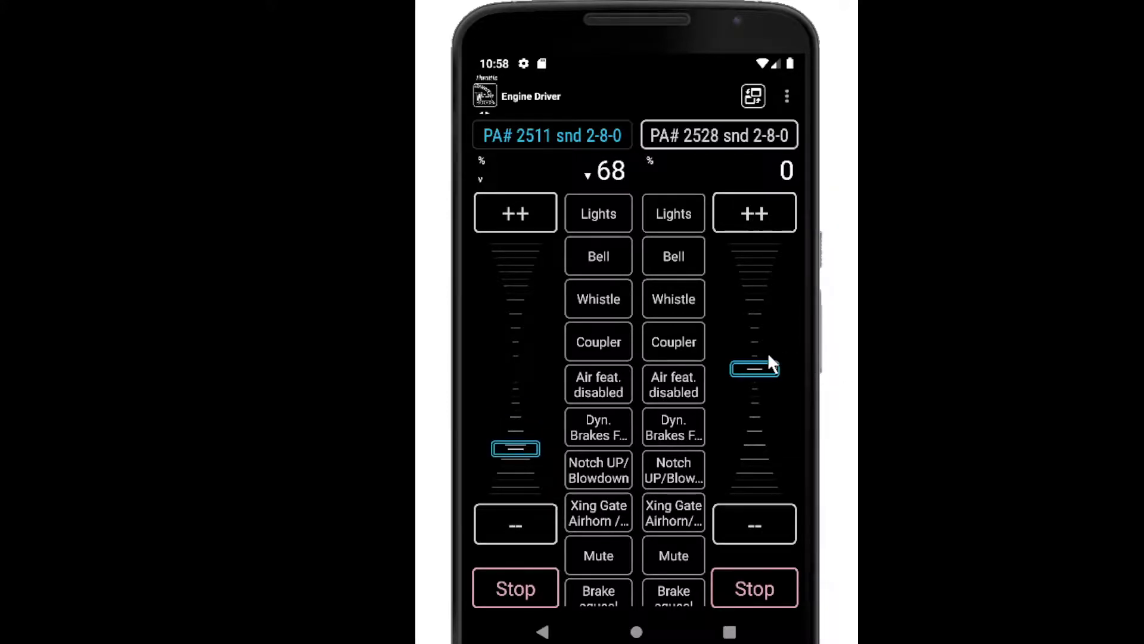
drag(606, 441, 594, 539)
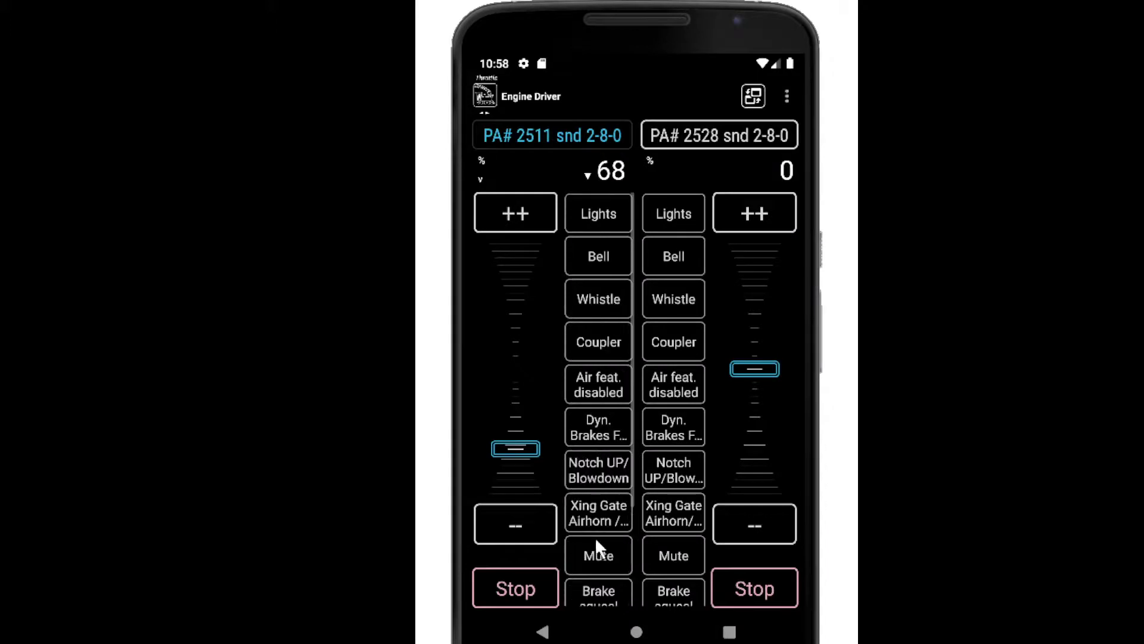
drag(674, 473, 654, 561)
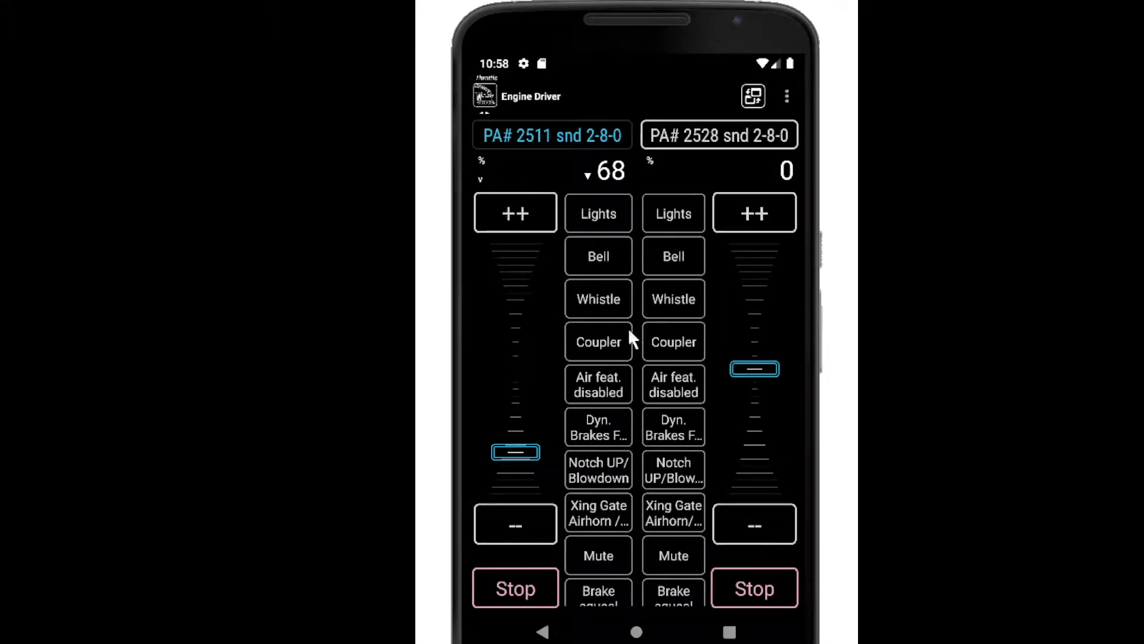
click(786, 98)
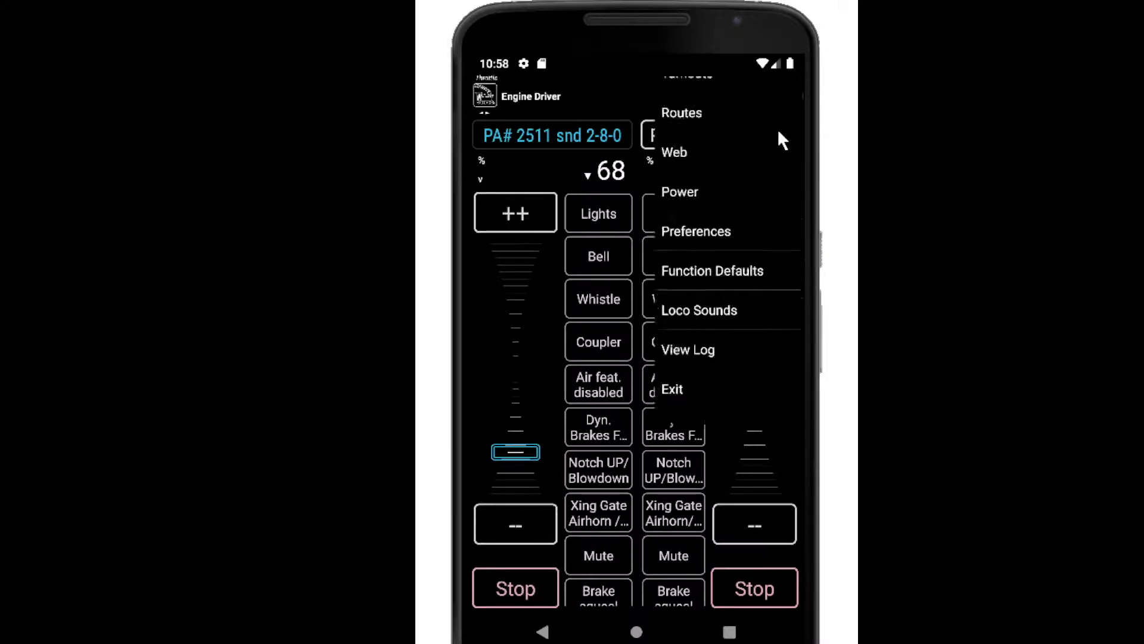
click(724, 255)
scroll(647, 280, down, 5)
- Choose Vertical Switching – Left (1) and slide PA# 2511 to about 49, then back to 1
click(607, 307)
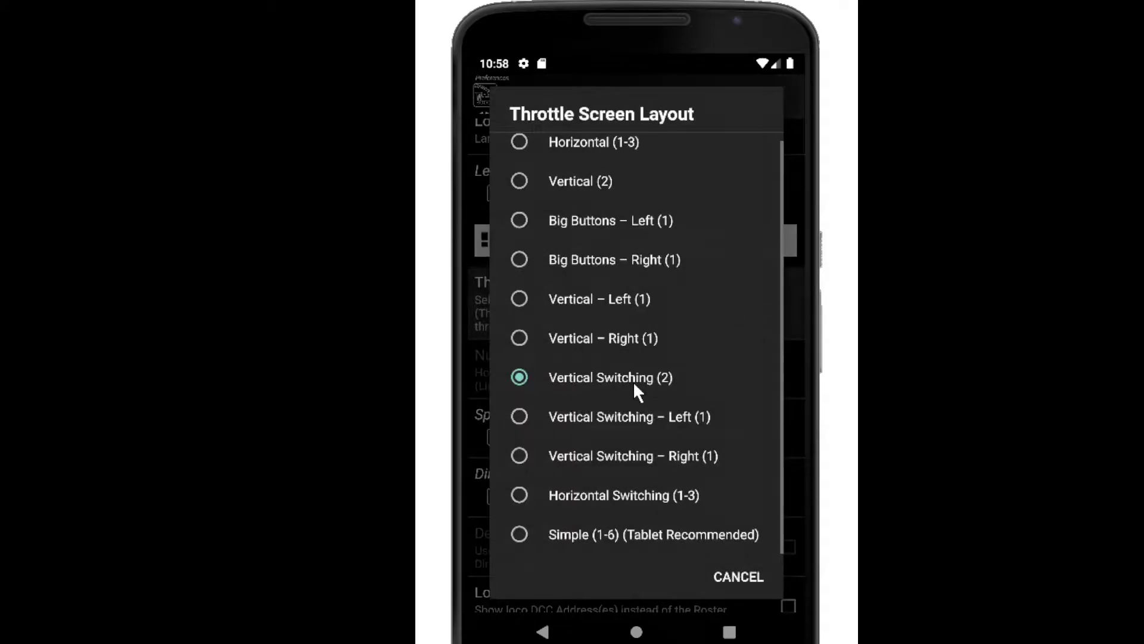
click(637, 415)
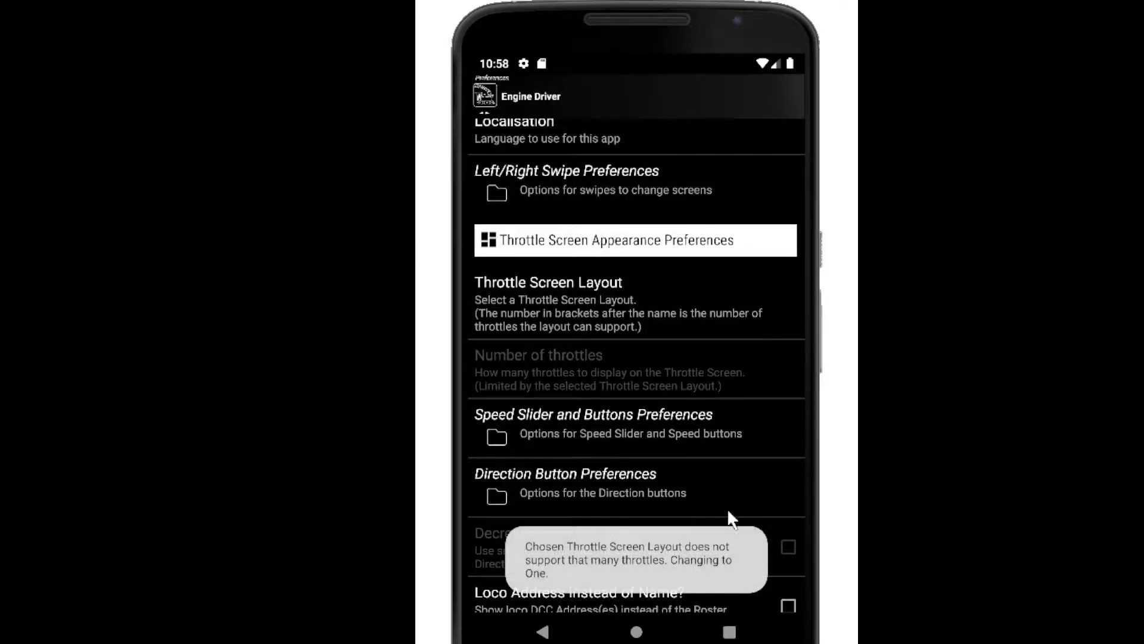
click(542, 632)
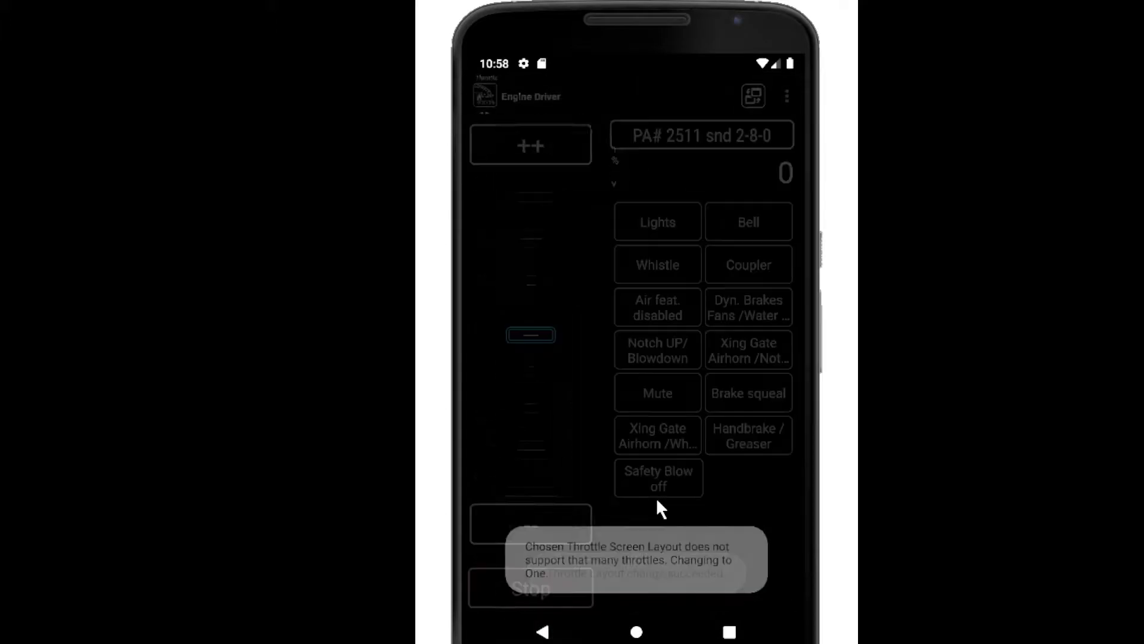
drag(524, 333, 553, 434)
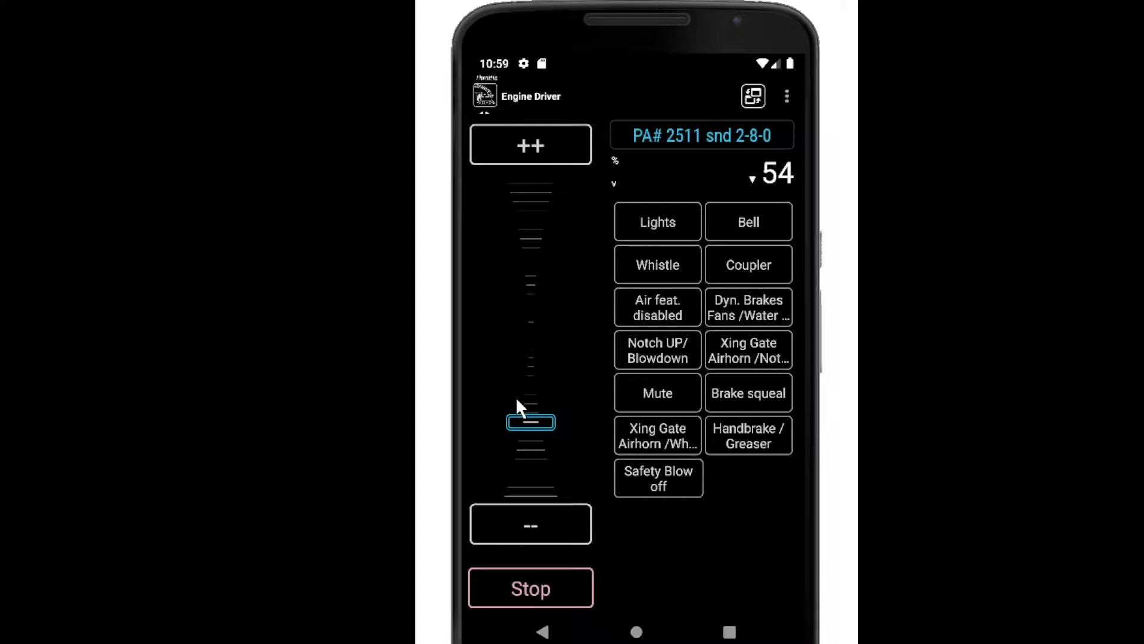
drag(533, 421, 541, 348)
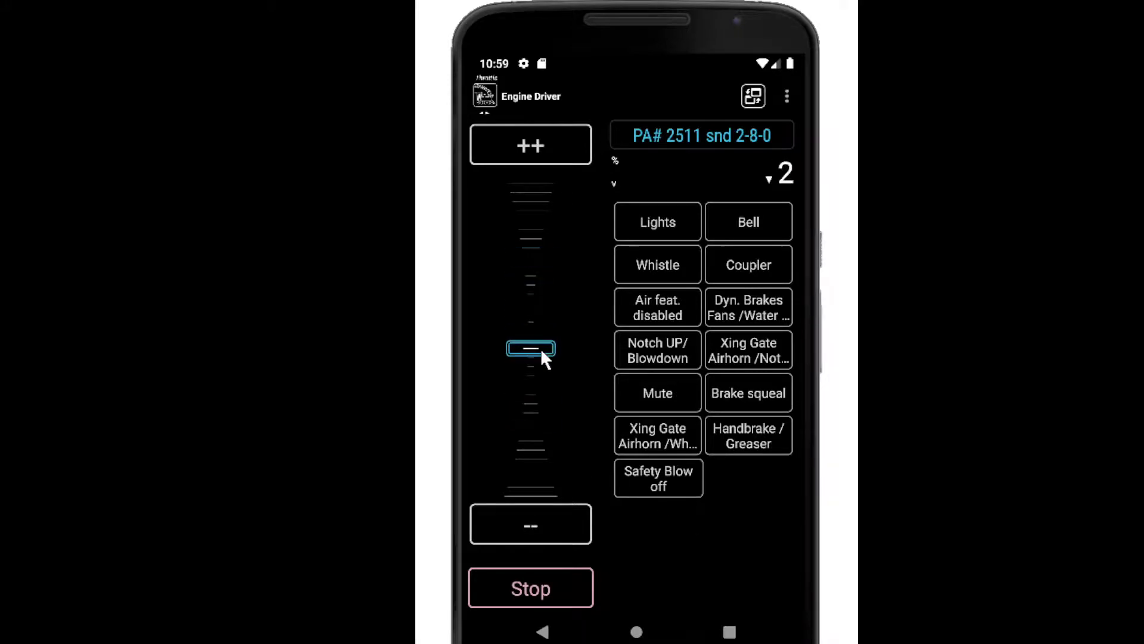
- Switch the throttle screen to the new single vertical-slider layout in preferences
click(788, 97)
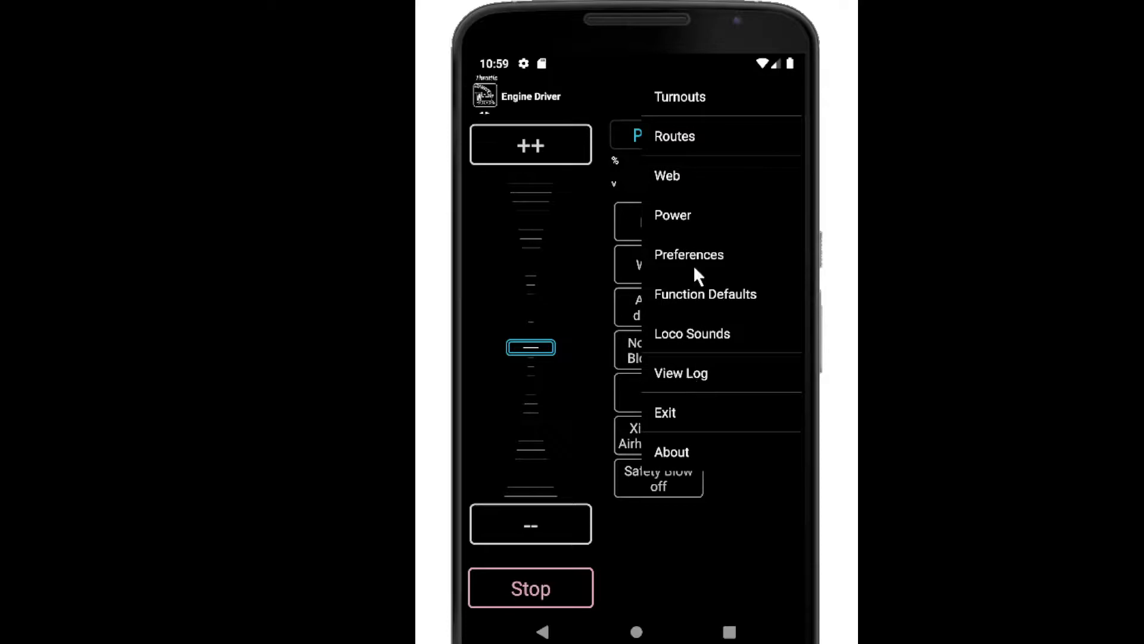
click(694, 404)
click(602, 581)
click(629, 457)
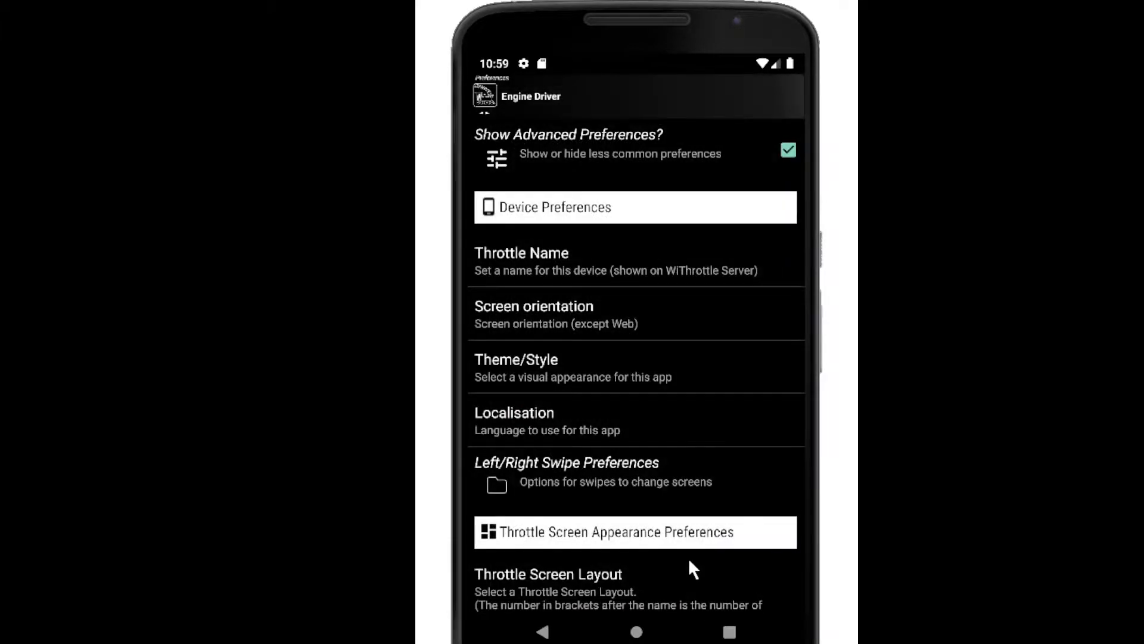
click(542, 631)
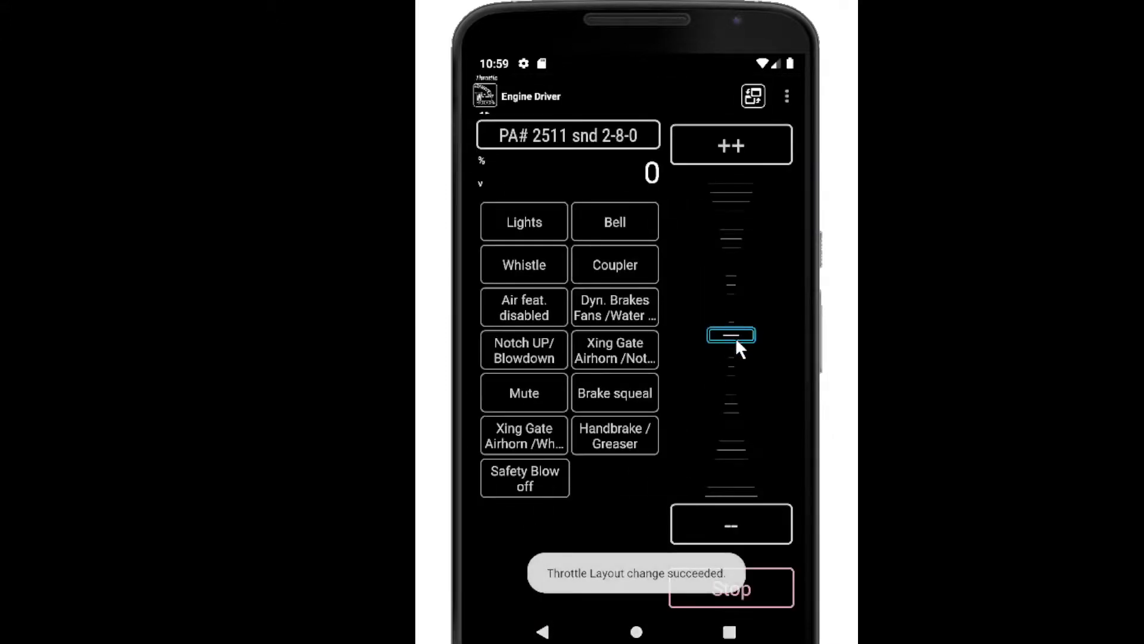
- Raise the loco's speed slider to 63, then bring up the app menu
click(728, 223)
drag(733, 301, 736, 334)
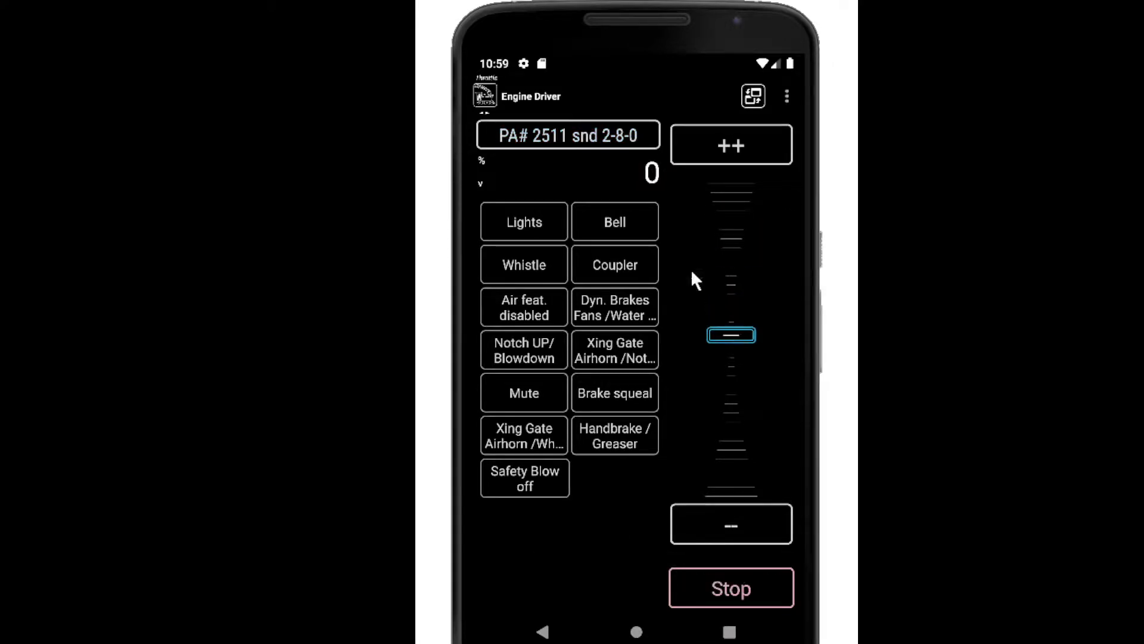
click(787, 97)
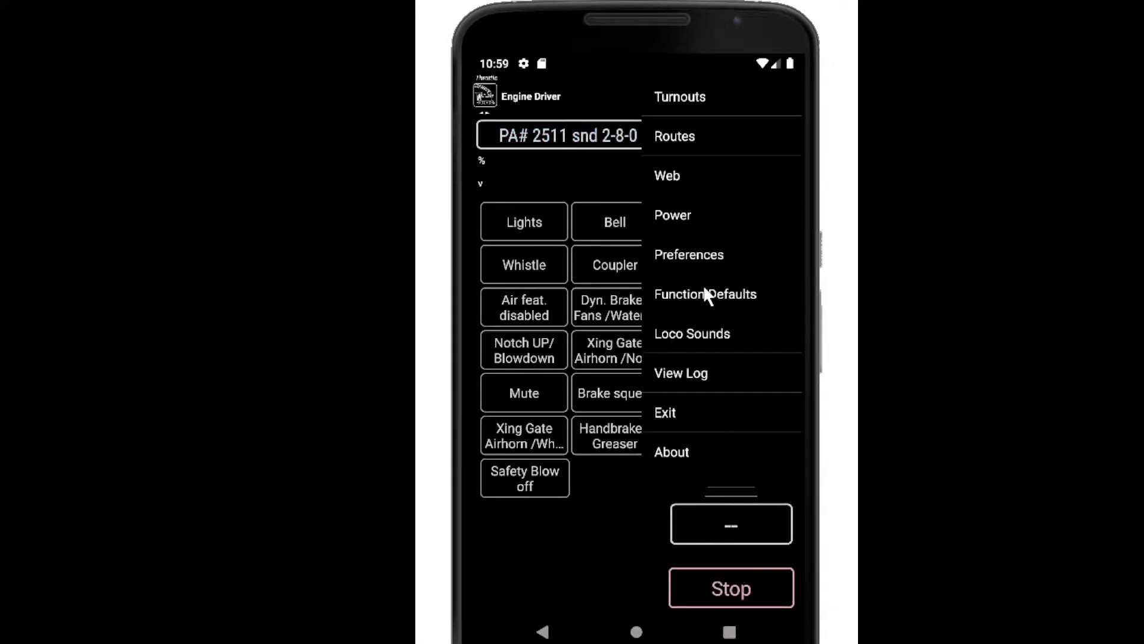
- Set the throttle layout to Horizontal Switching (1-3) with two throttles, then return to the throttles
click(704, 253)
drag(639, 507, 620, 285)
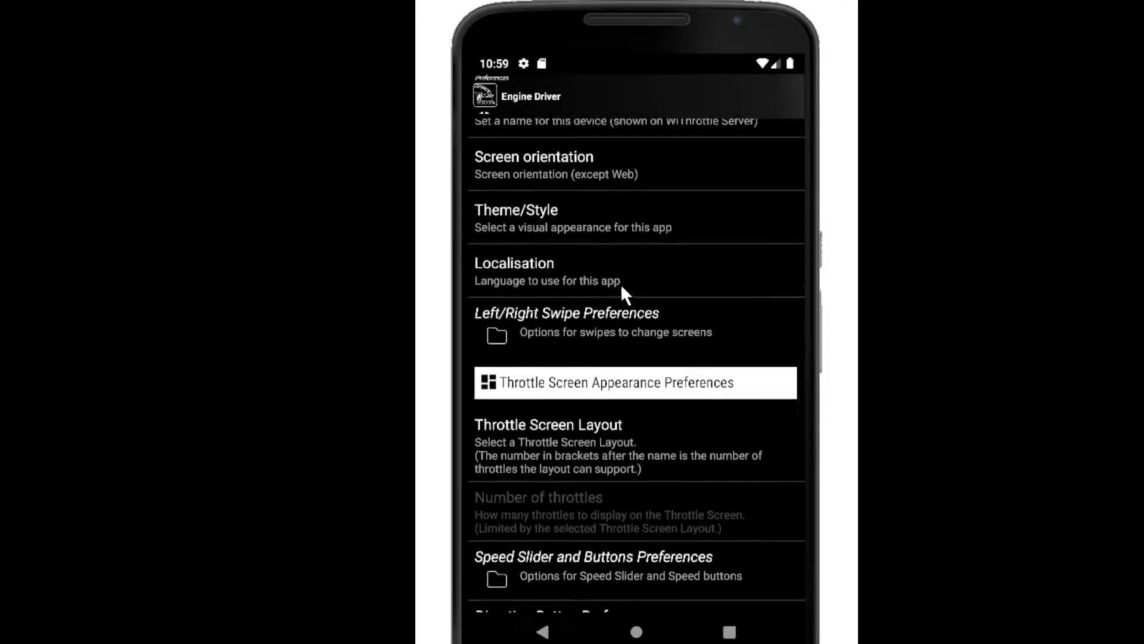
click(602, 414)
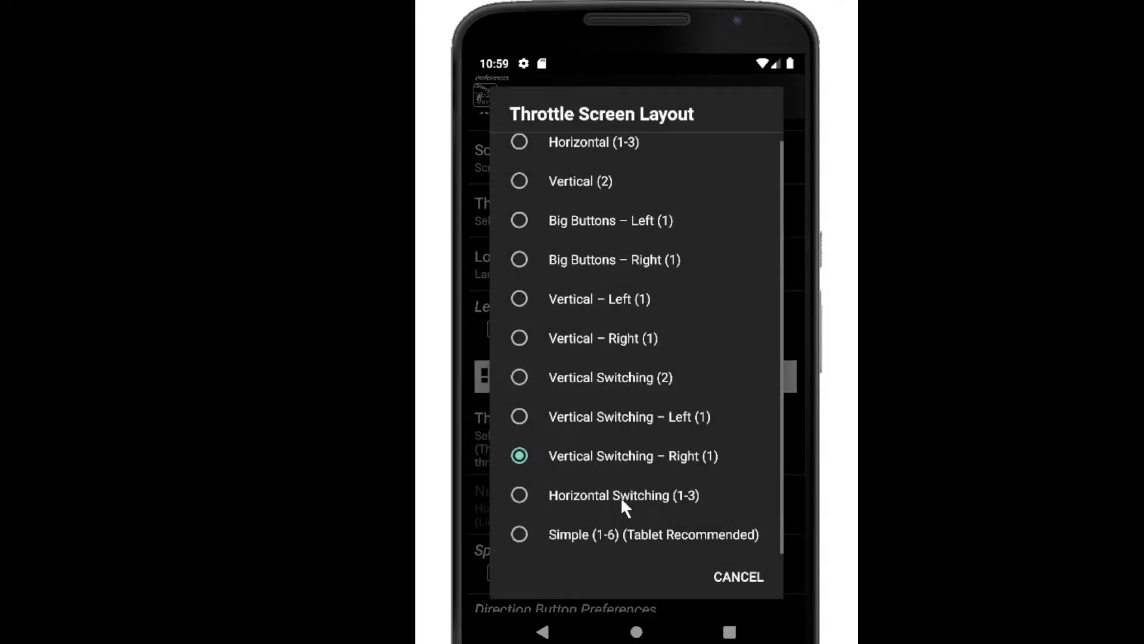
click(621, 496)
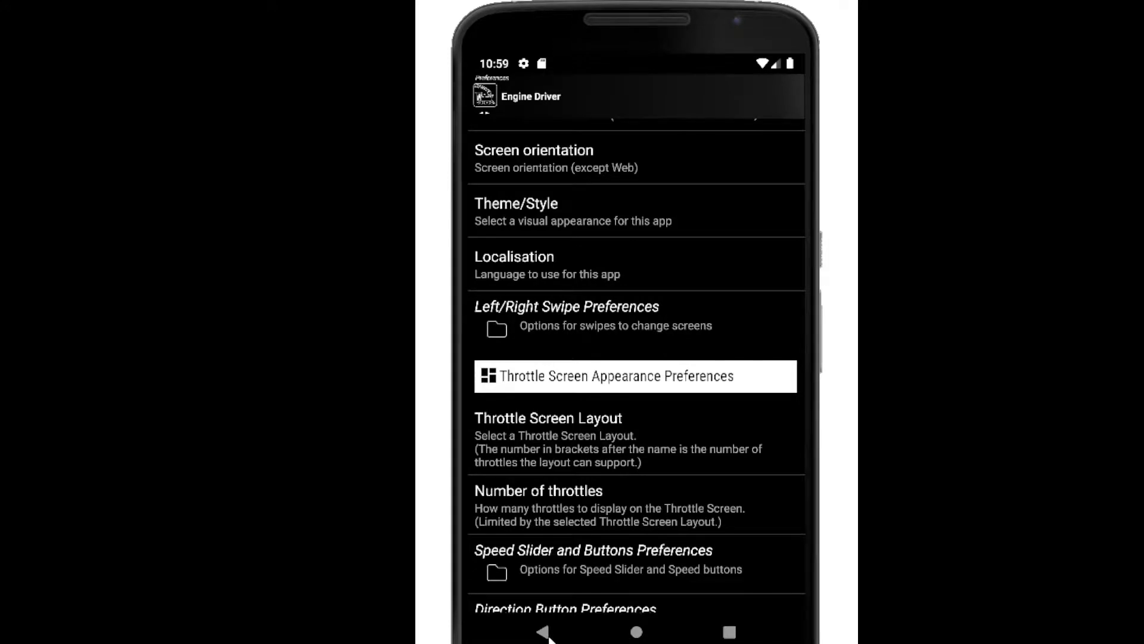
click(653, 497)
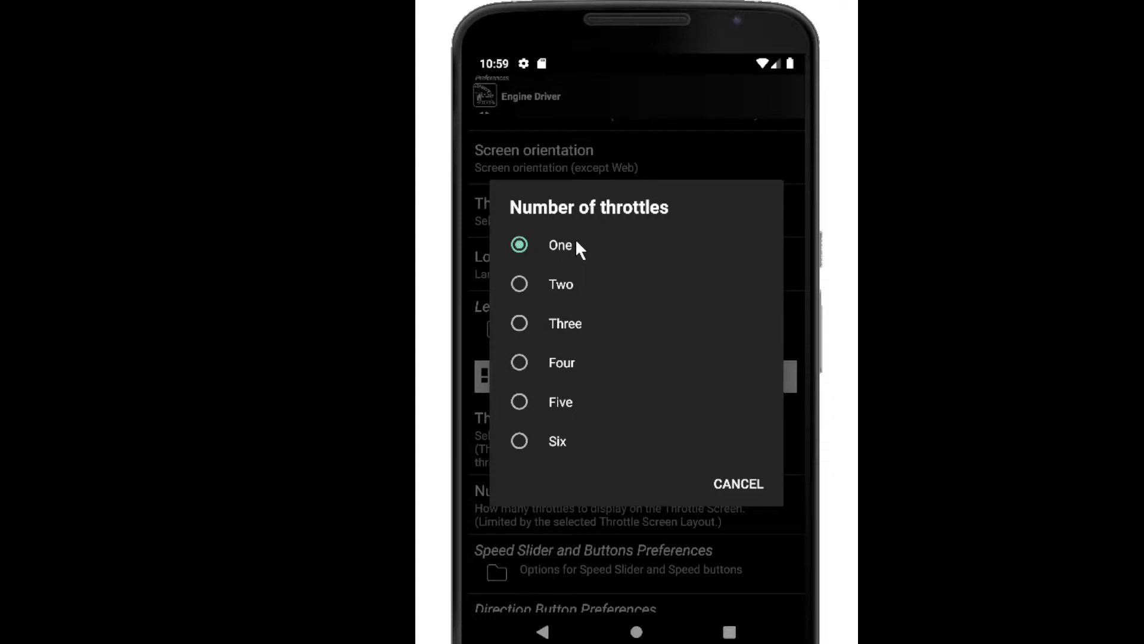
click(574, 283)
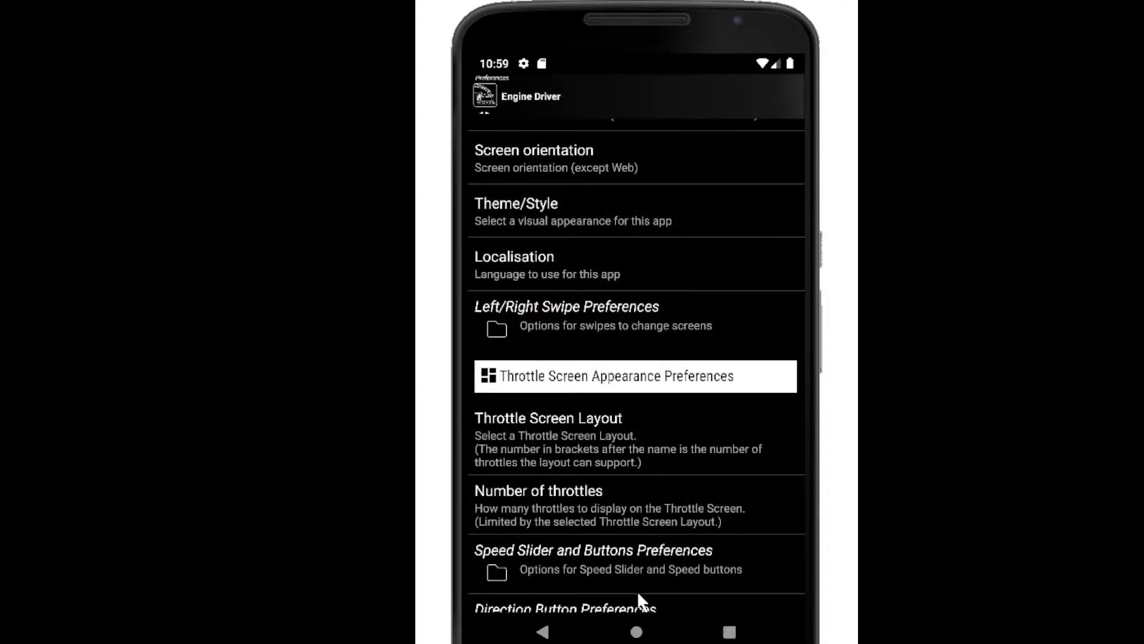
click(543, 632)
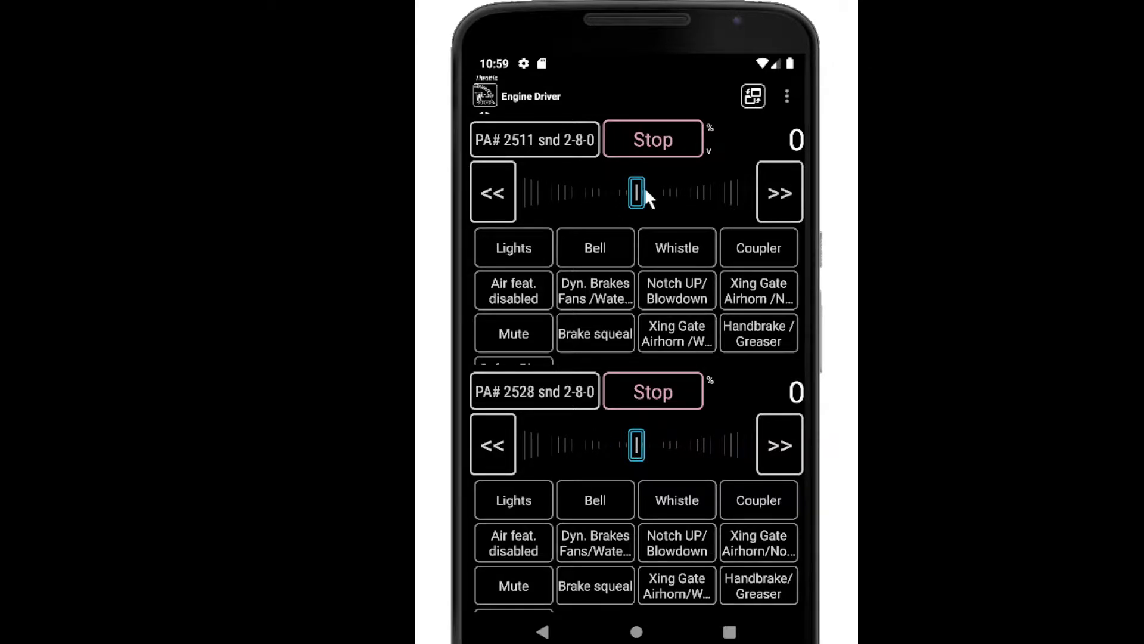
- Run the top throttle to full speed and stop it, then drive the bottom loco in reverse and adjust both sliders
drag(636, 196, 549, 199)
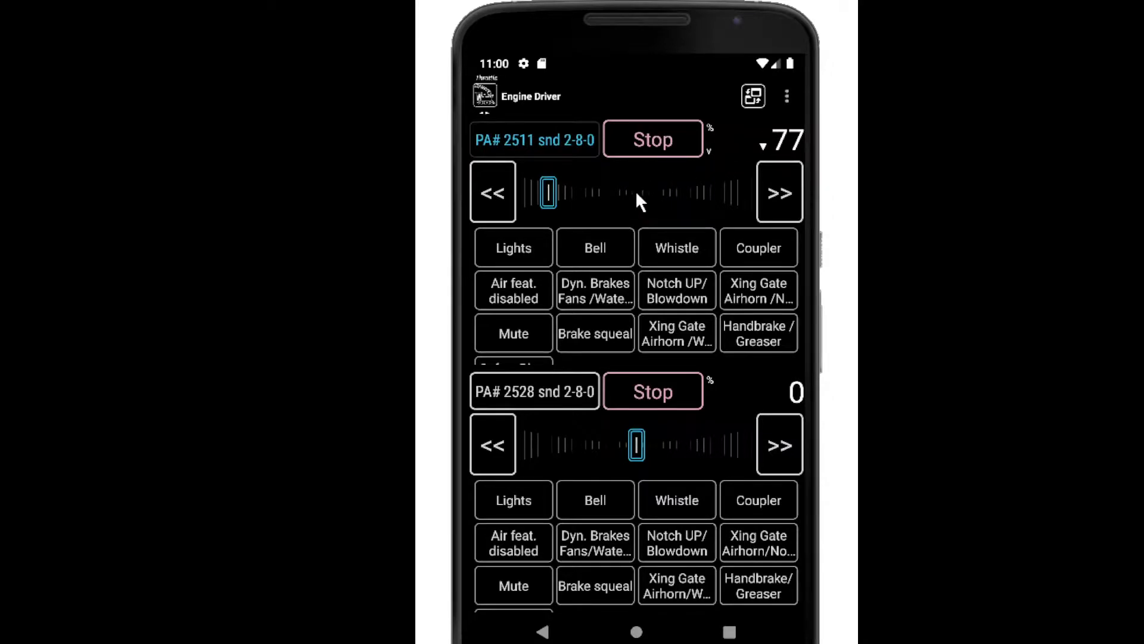
click(656, 136)
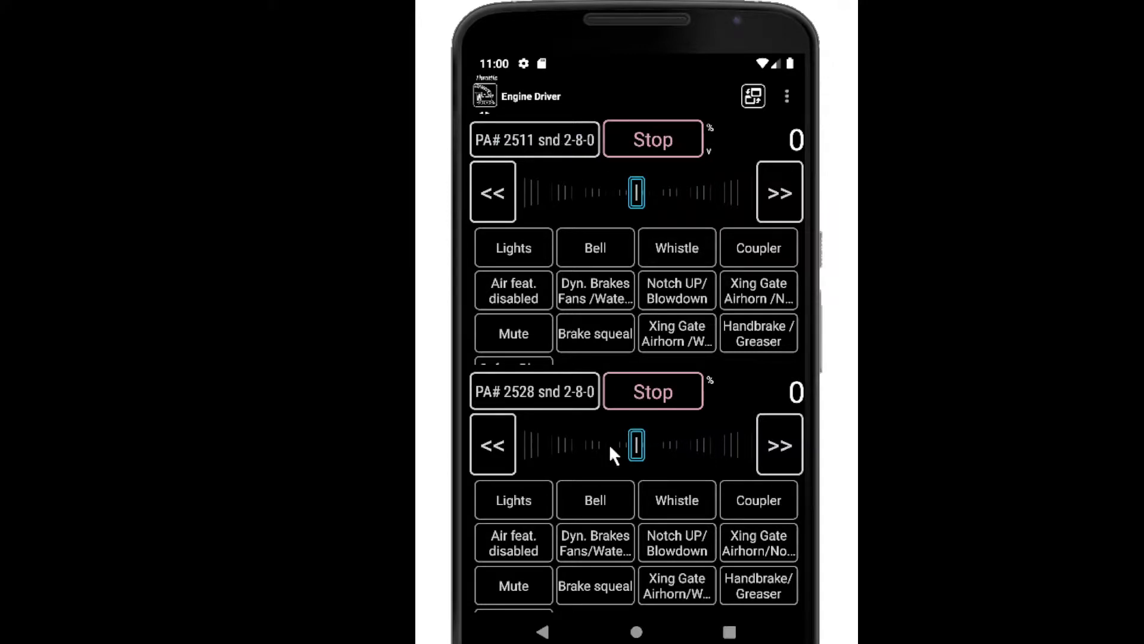
mouse_move(635, 450)
mouse_down()
mouse_move(679, 447)
mouse_move(613, 449)
mouse_move(643, 448)
mouse_up()
mouse_move(670, 318)
mouse_down()
mouse_move(670, 248)
mouse_move(669, 297)
mouse_up()
drag(669, 564, 661, 546)
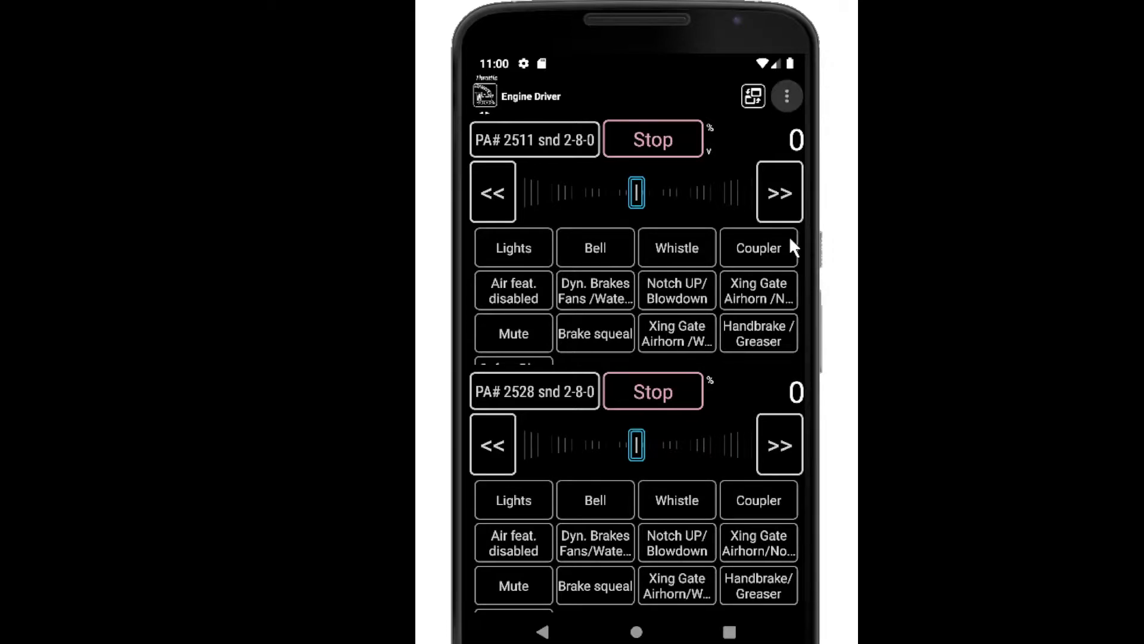
- Choose the Simple (1-6) layout with six throttles in preferences, then go back to the throttles
click(710, 253)
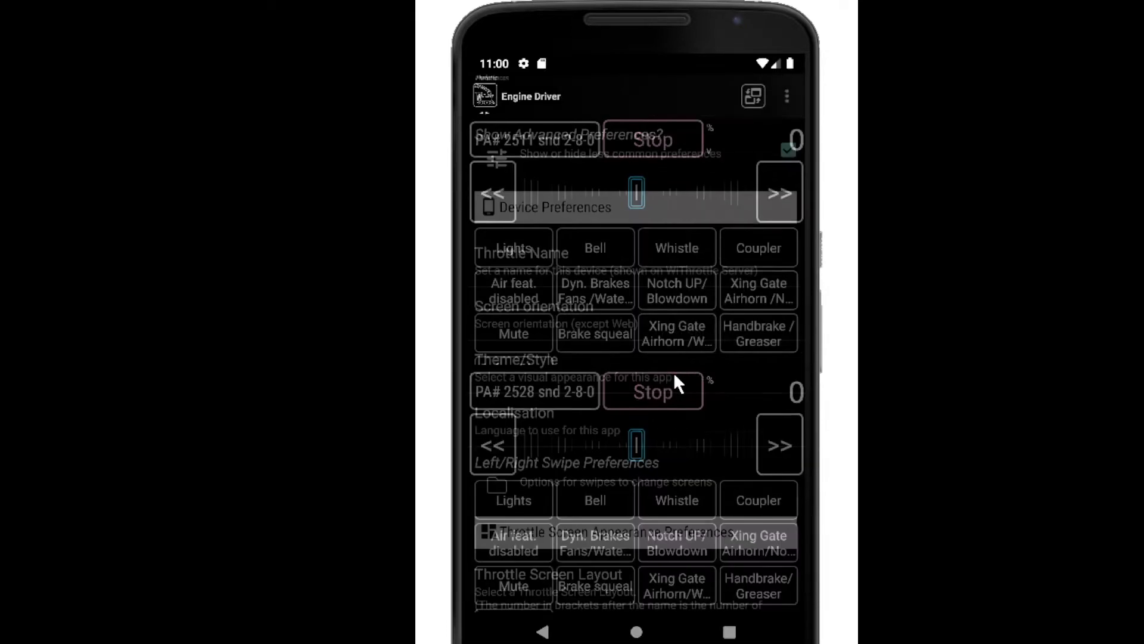
click(609, 575)
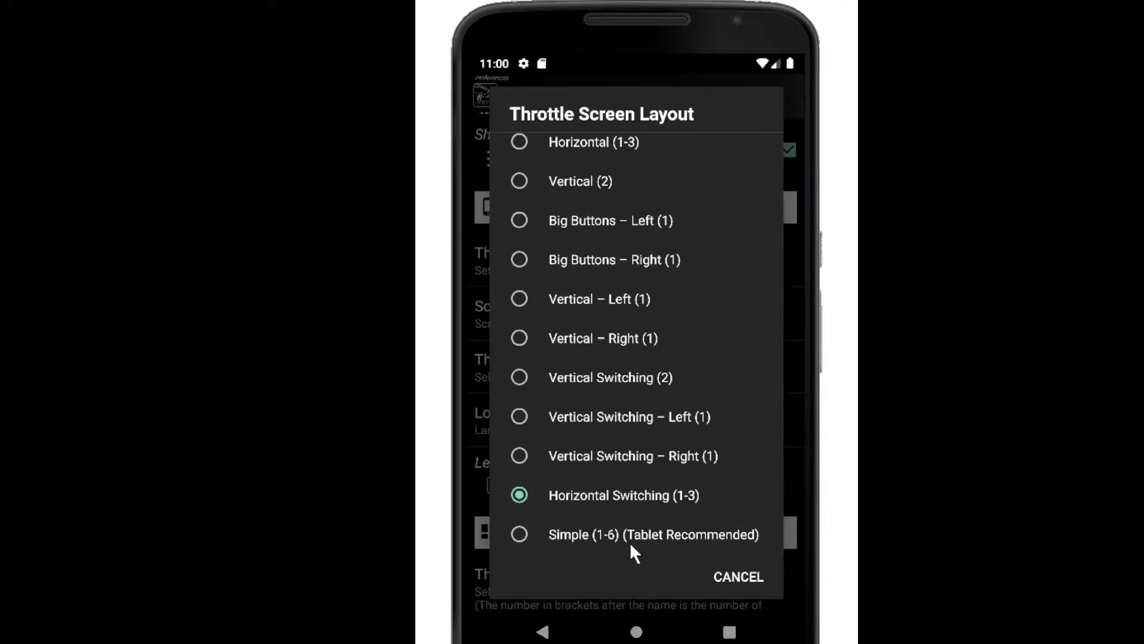
click(658, 533)
drag(620, 412, 635, 196)
click(596, 413)
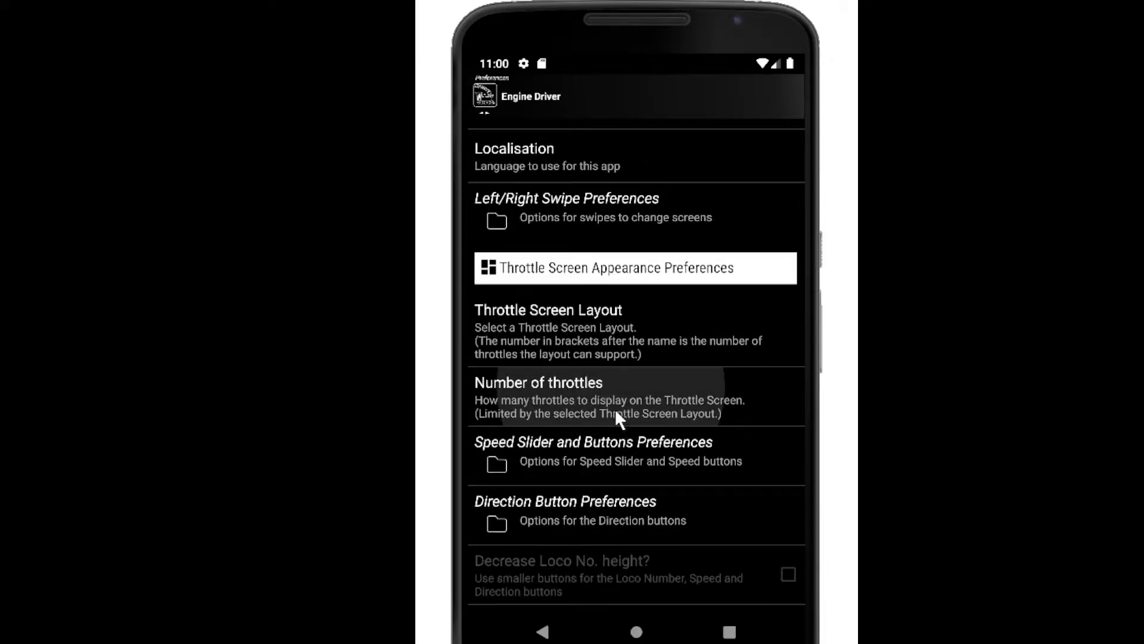
click(551, 438)
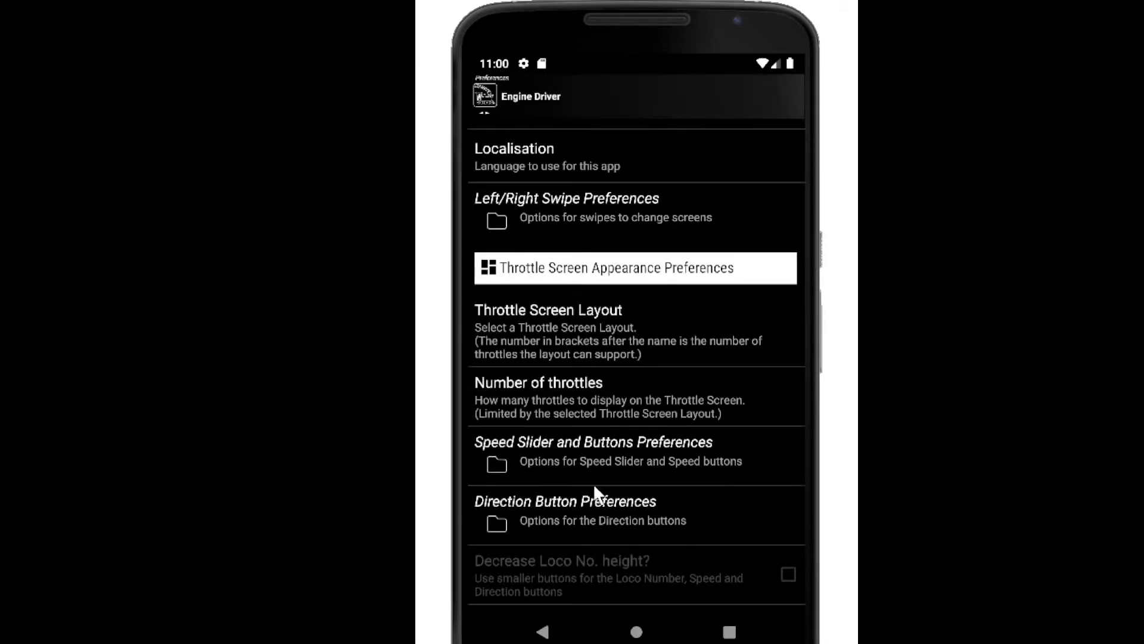
click(543, 631)
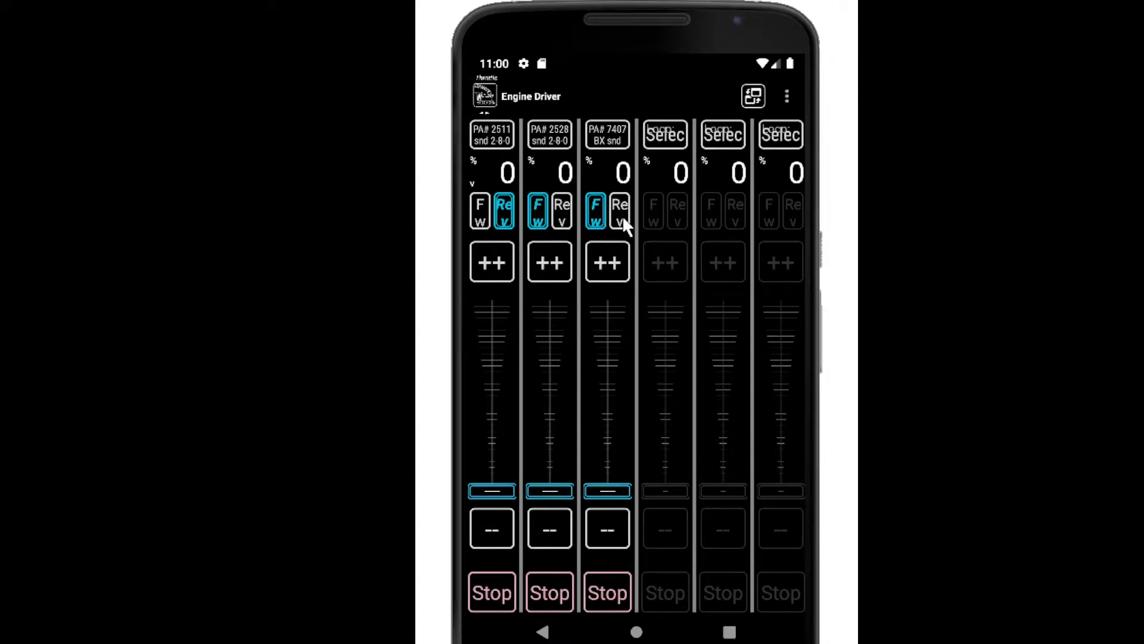
- Raise throttles 3, 2 and 1 to speeds 71, 75 and 63
drag(599, 492, 607, 355)
drag(535, 486, 549, 347)
drag(475, 486, 488, 370)
- Acquire the Shay loco on throttle 6 from the unfiltered roster and run it at 26
click(792, 144)
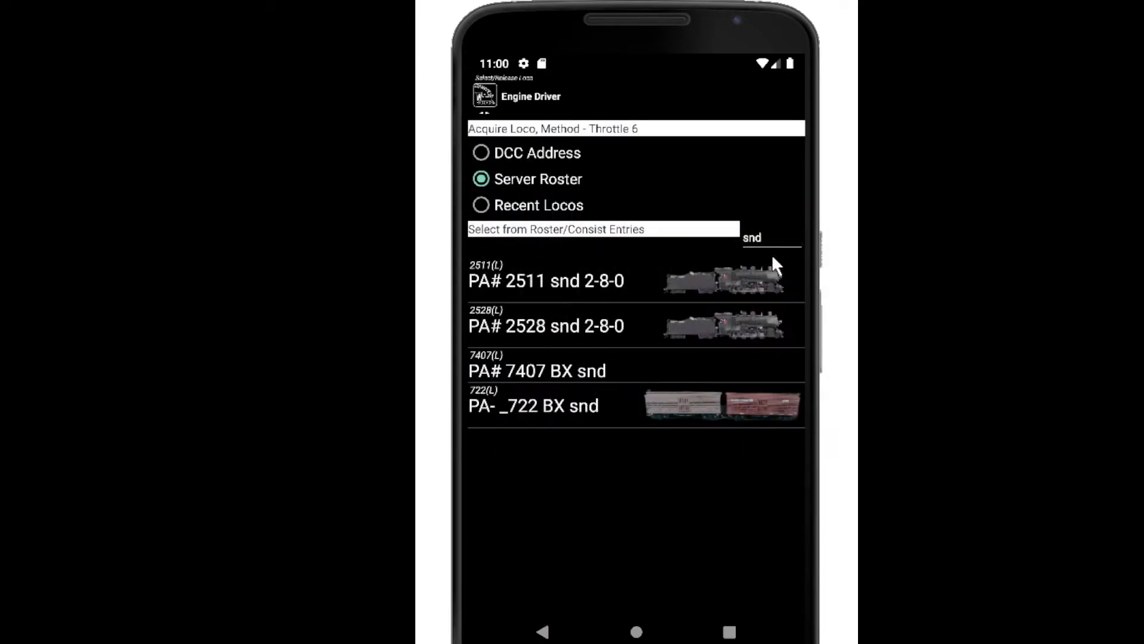
click(790, 242)
key(BackSpace)
key(BackSpace)
key(BackSpace)
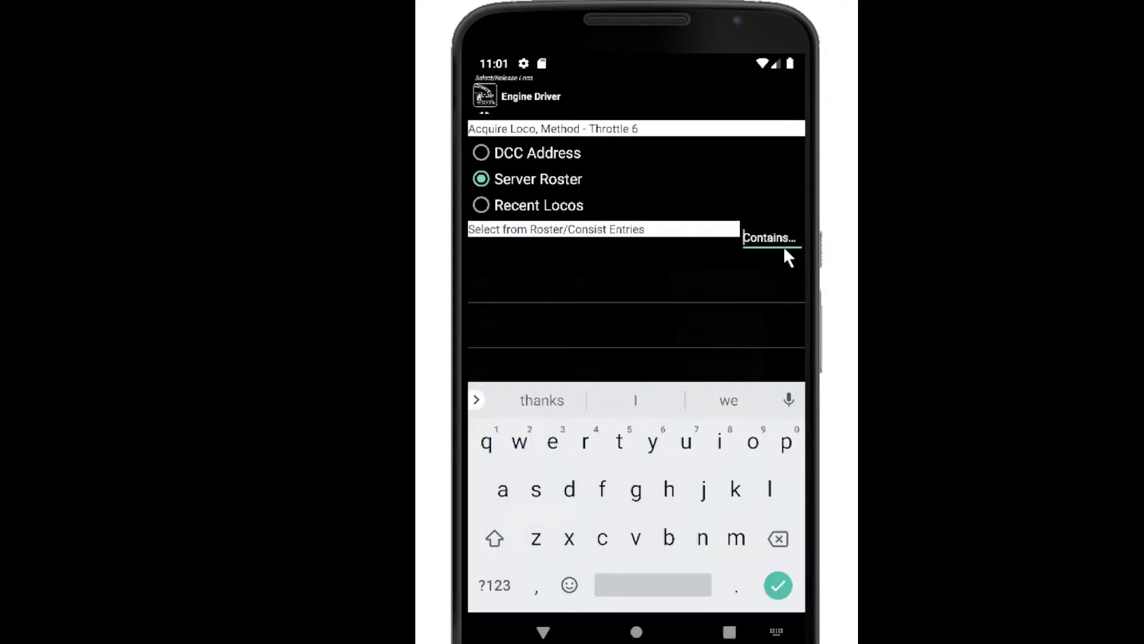
click(695, 275)
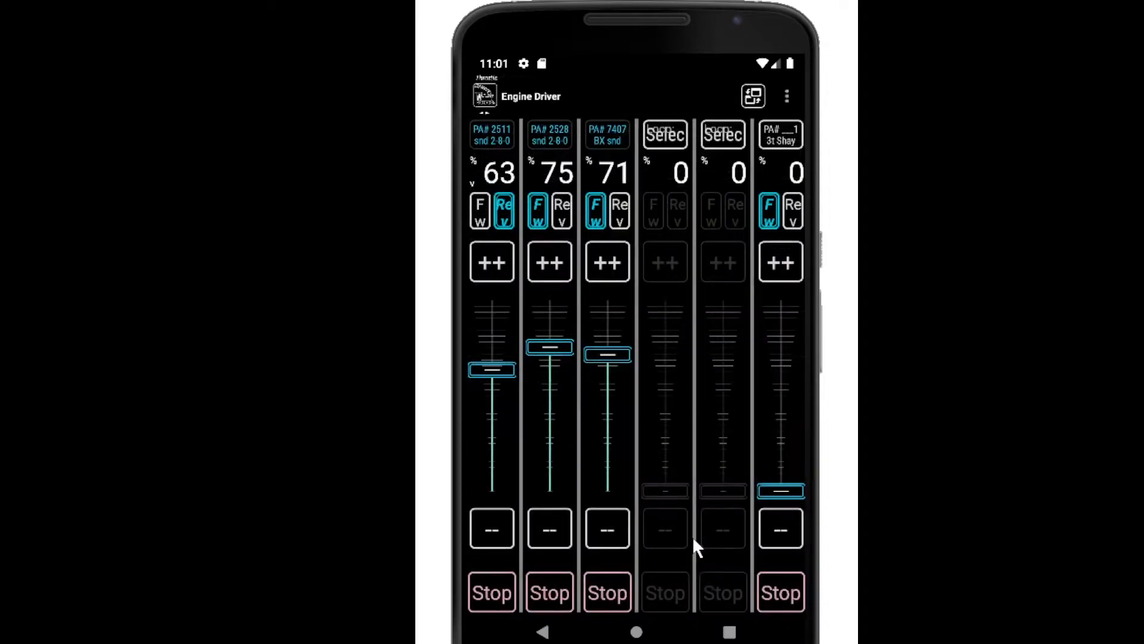
drag(782, 489, 792, 345)
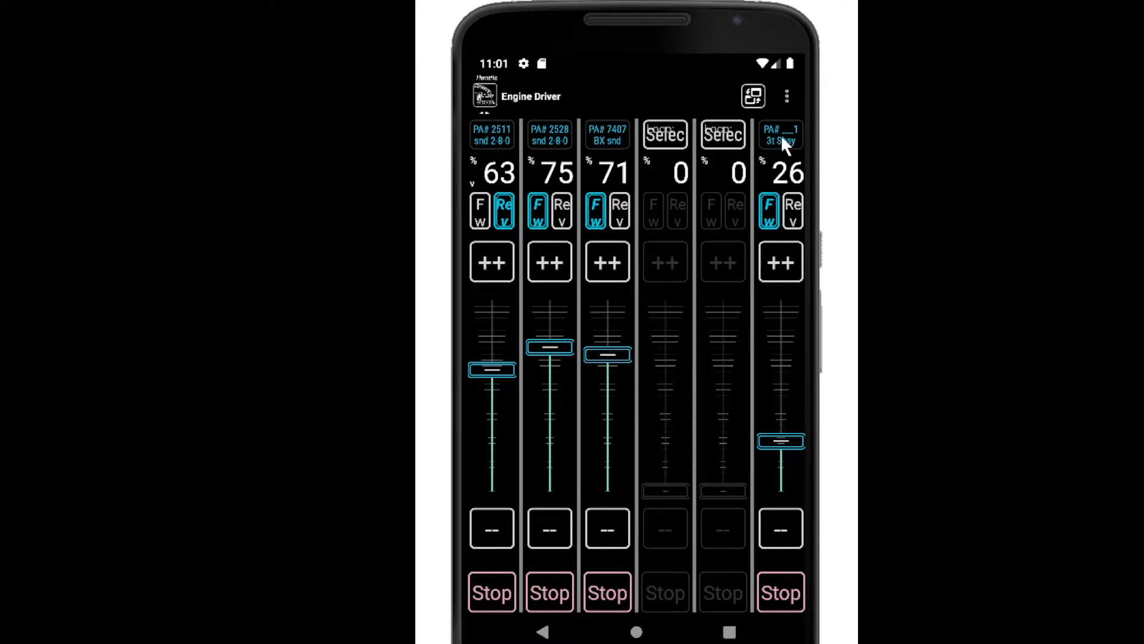
- Set the Function Buttons Area size to 1, adding a Lights button under each throttle, with locos at 0
click(787, 97)
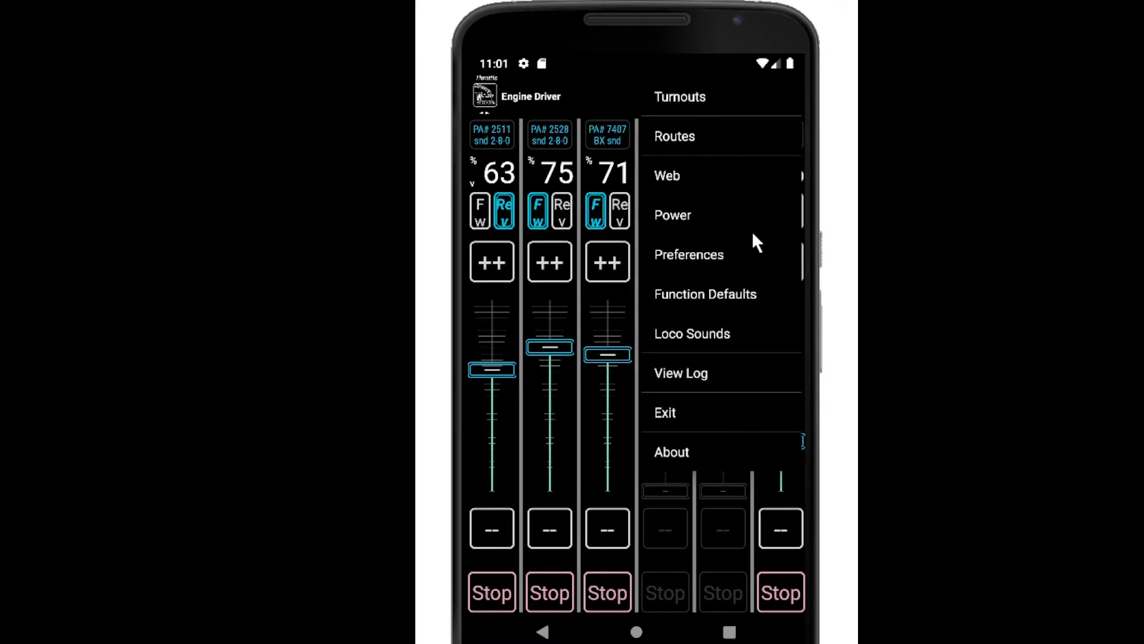
click(715, 263)
drag(634, 441, 631, 88)
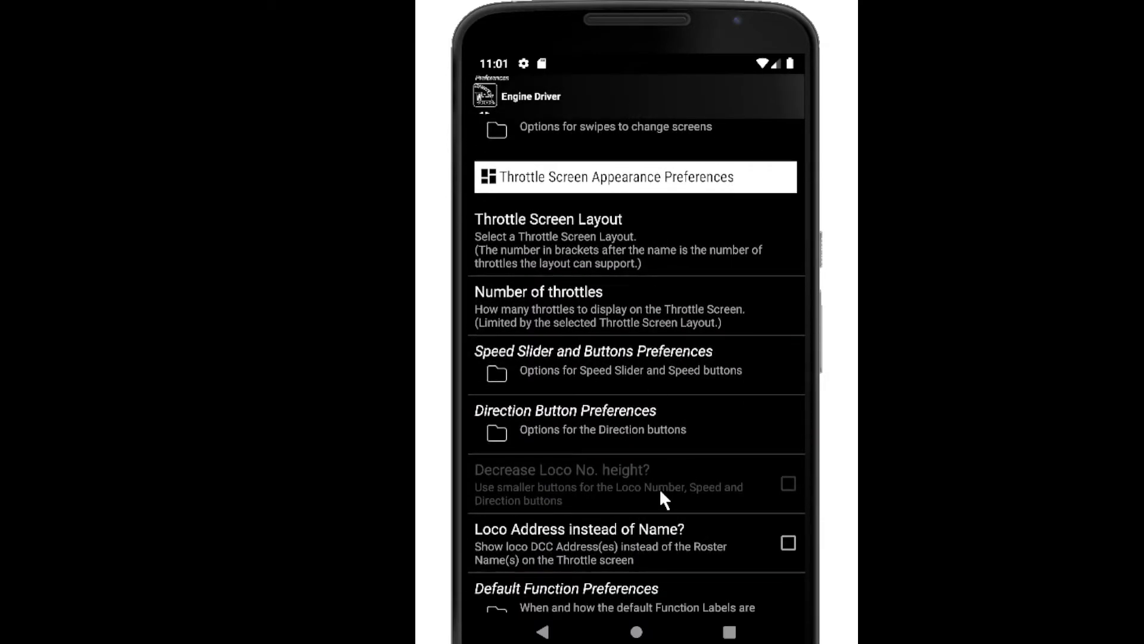
drag(522, 454, 563, 243)
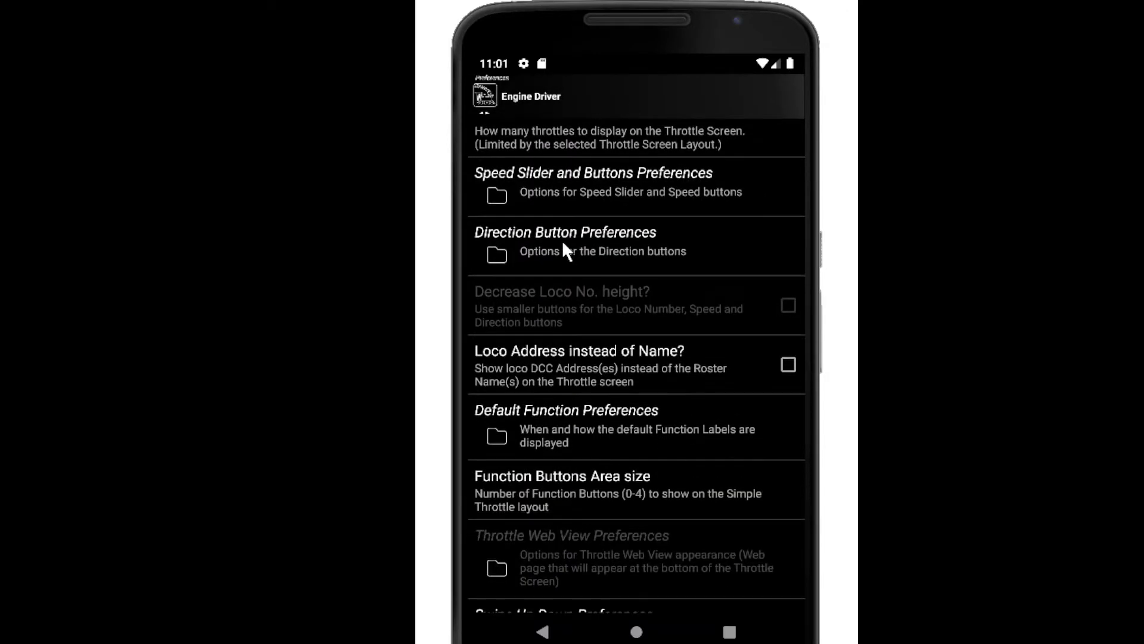
click(559, 500)
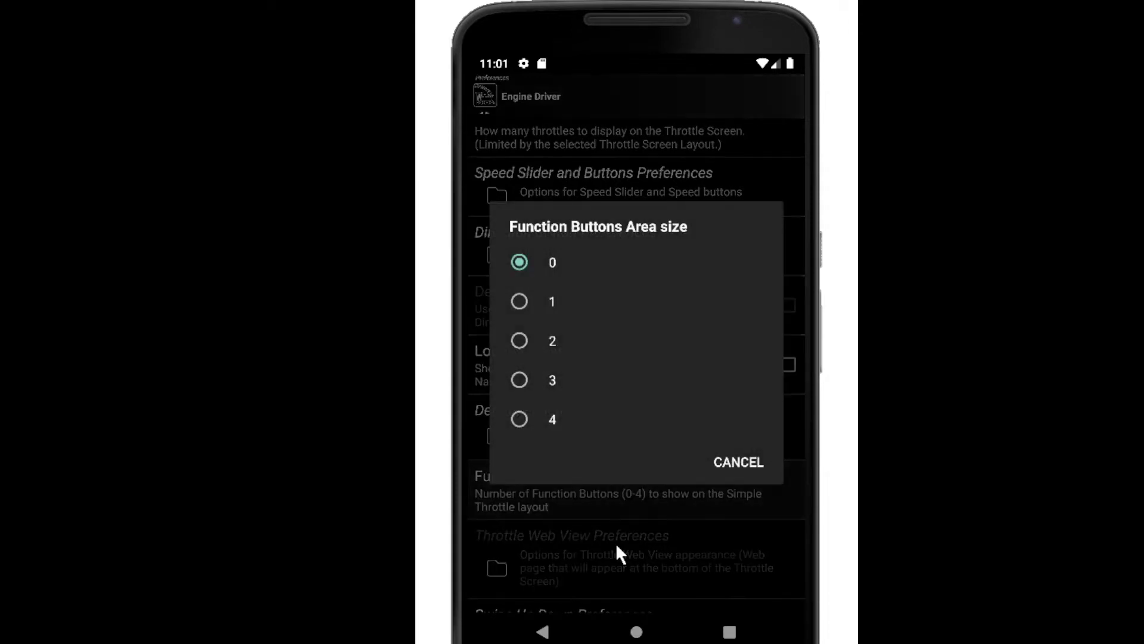
click(519, 302)
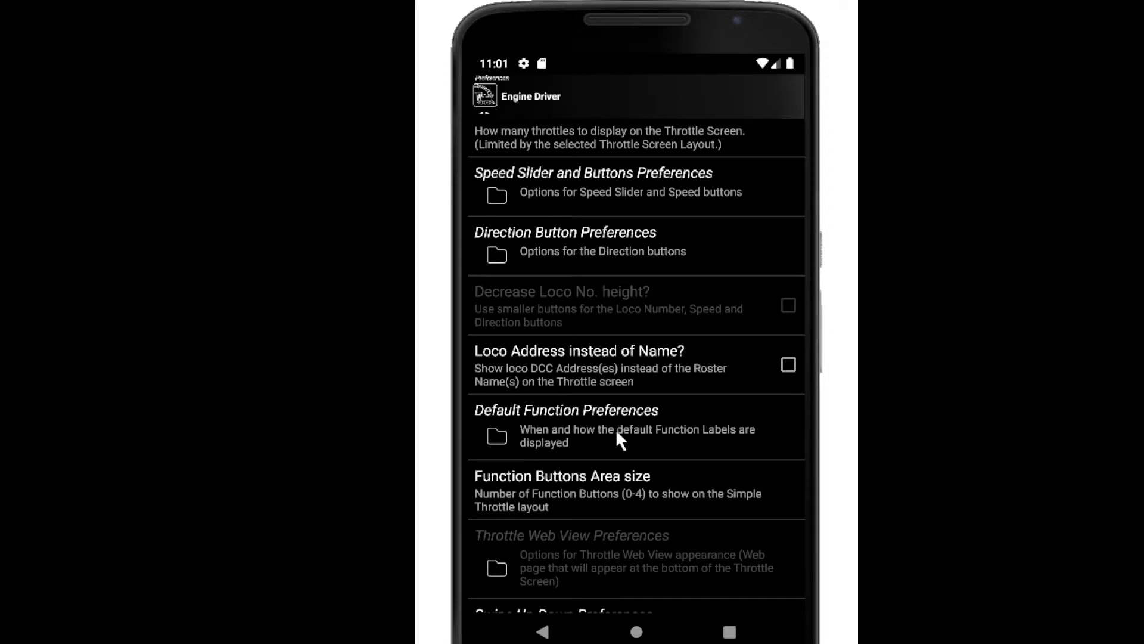
click(543, 632)
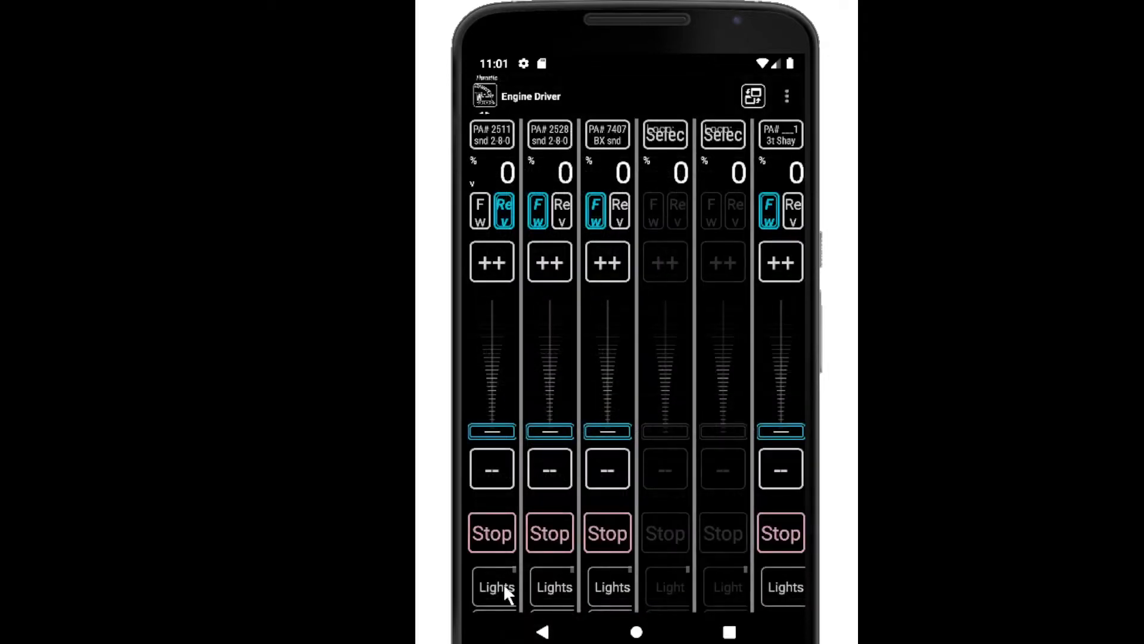
drag(491, 581, 491, 499)
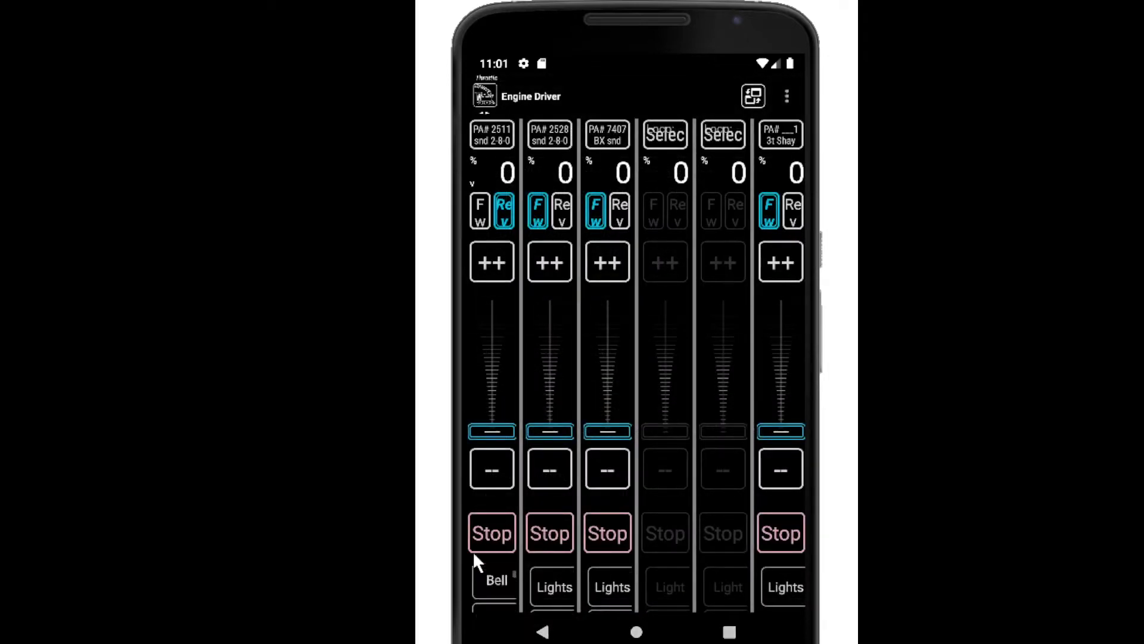
drag(480, 582, 492, 602)
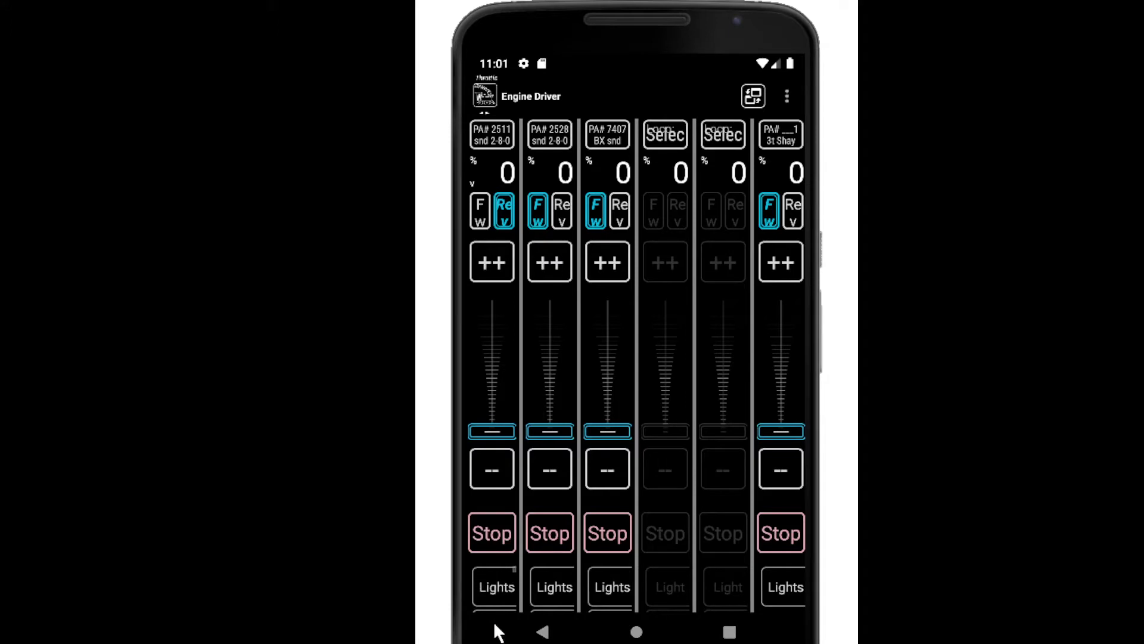